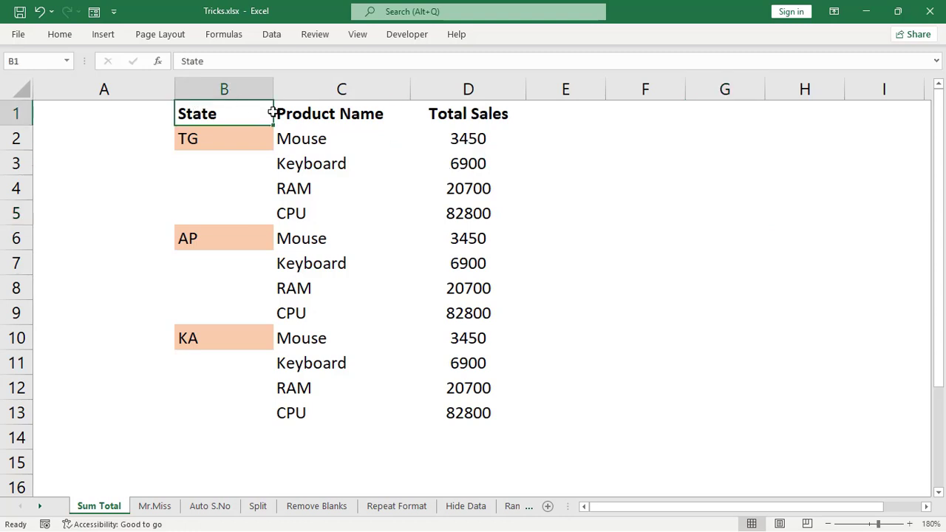
click(289, 144)
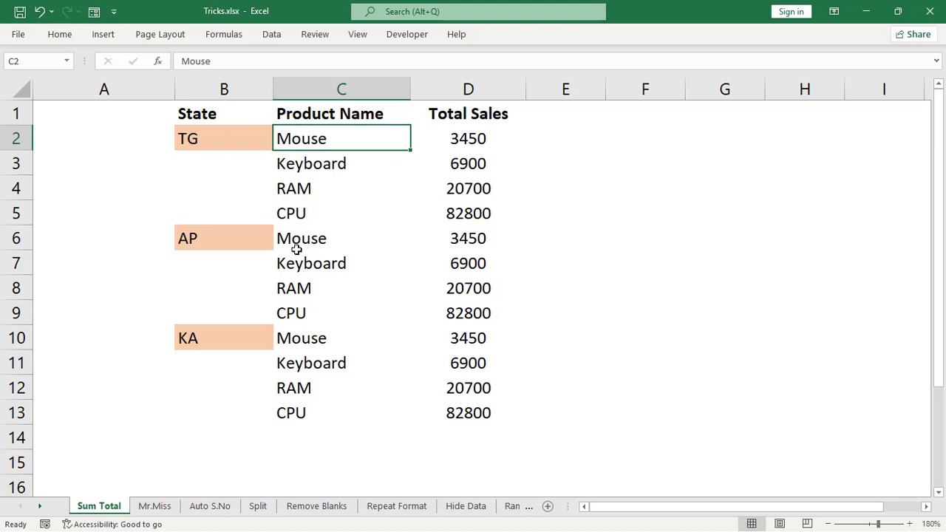
click(290, 217)
click(512, 213)
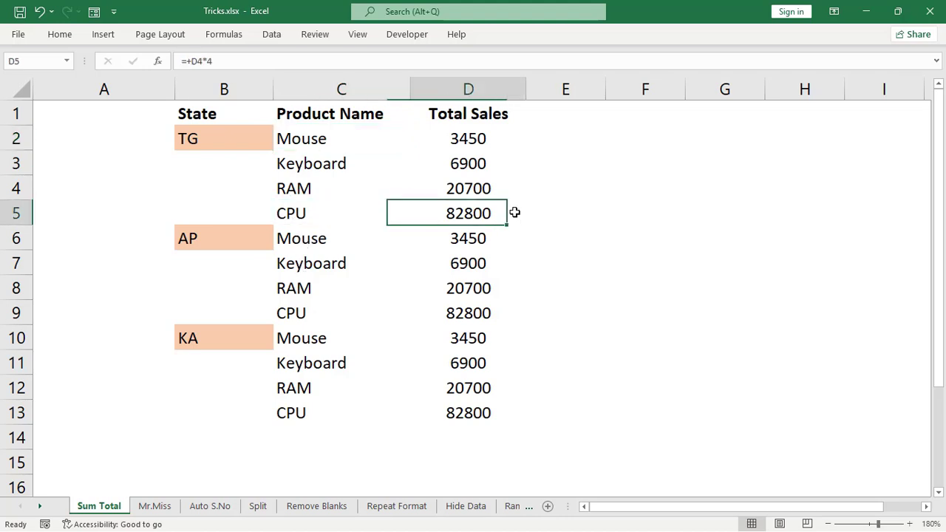
Step: Total the TG sales in cell E5 with the formula =SUM(D2:D5)
click(567, 207)
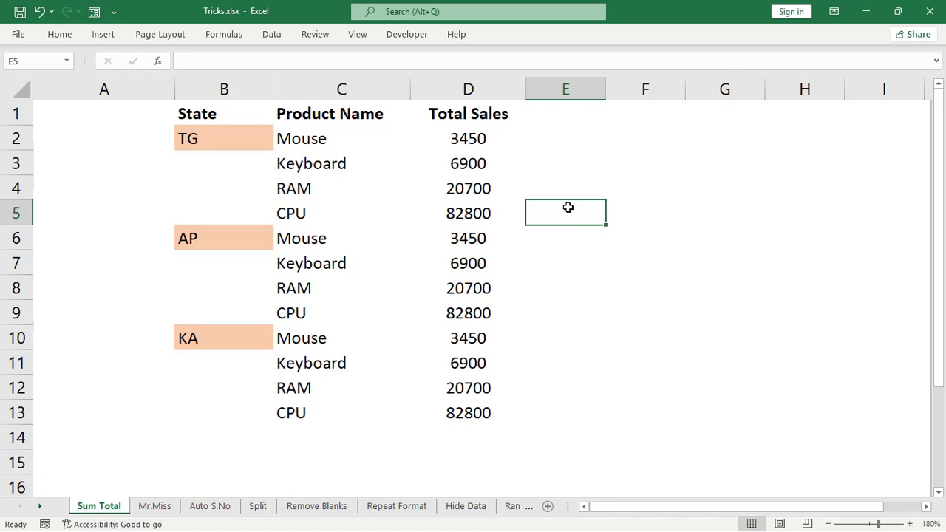
text(=sum)
key(Tab)
key(Left)
key(Left)
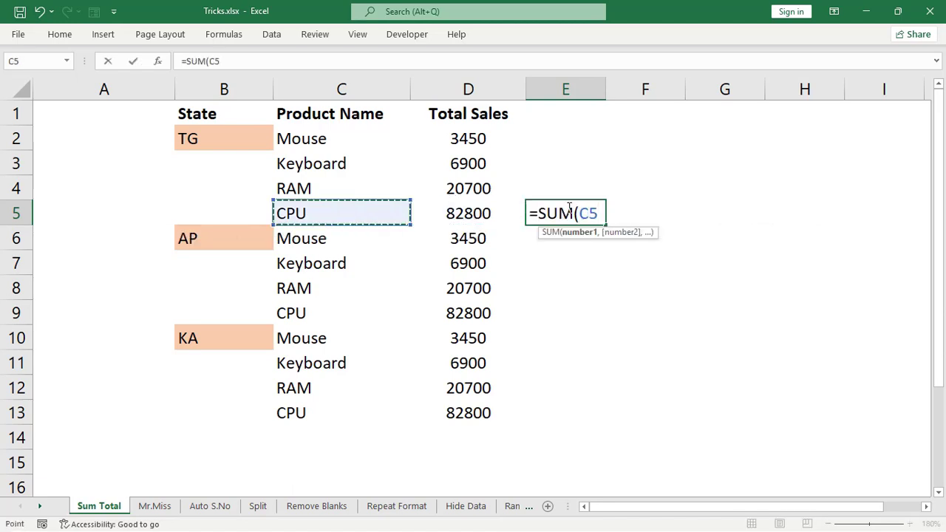
key(Right)
key(shift+Up)
key(shift+Up)
key(shift+Up)
key(ctrl+Return)
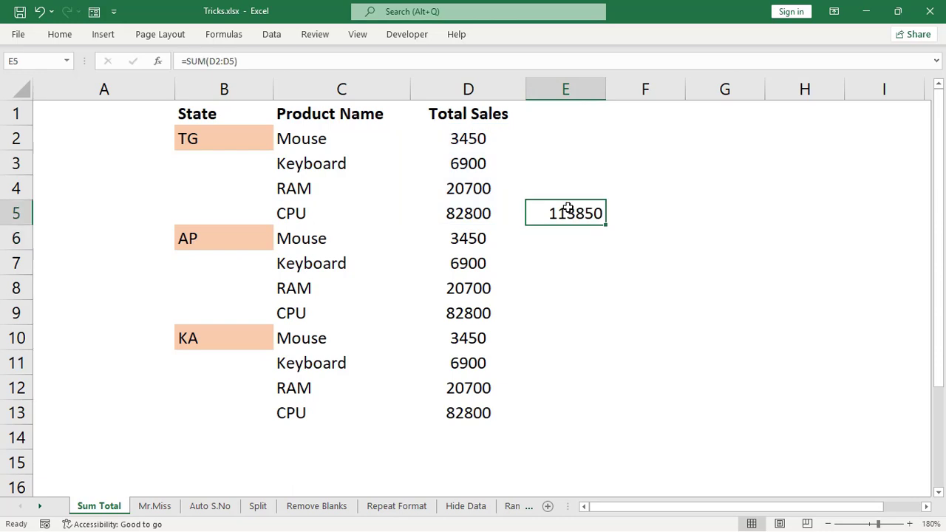
Step: Clear the trial sum beside the TG block by deleting the contents of E4:E6
key(Left)
key(Left)
scroll(234, 259, down, 6)
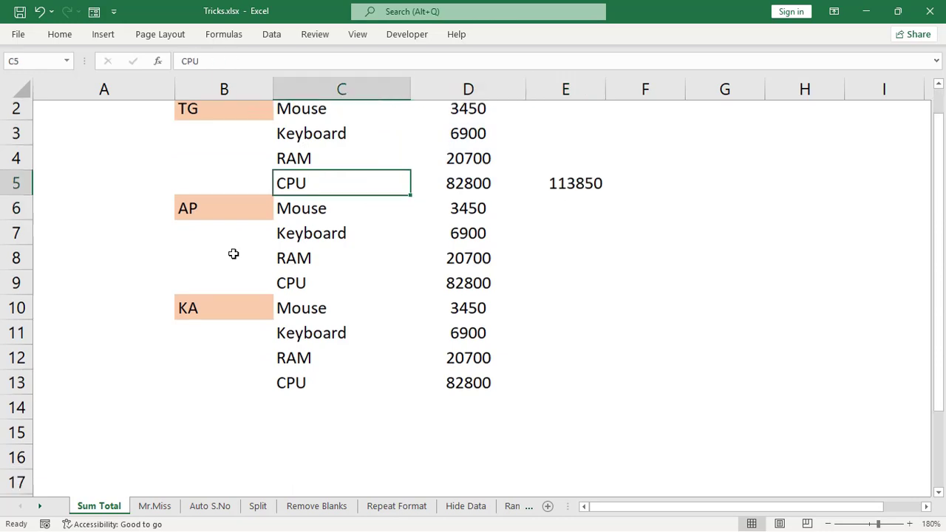
scroll(233, 272, up, 6)
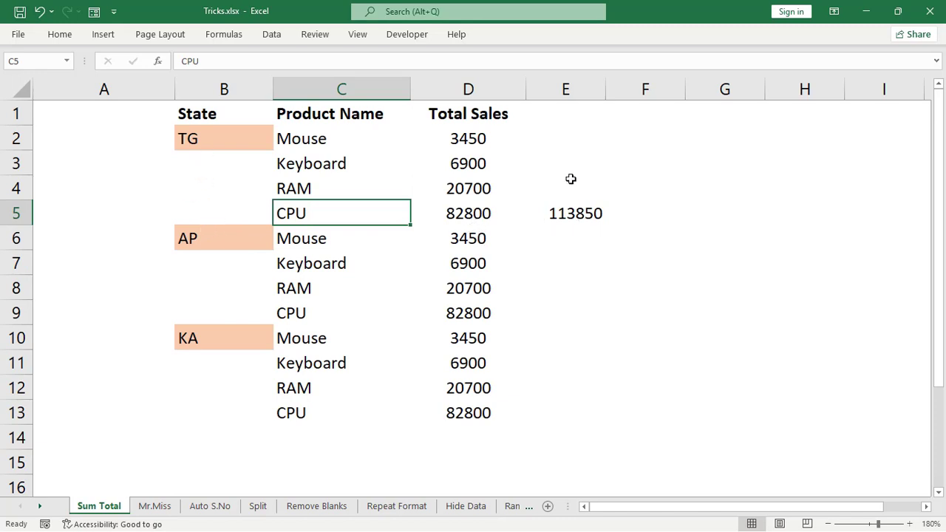
drag(570, 179, 586, 252)
key(Delete)
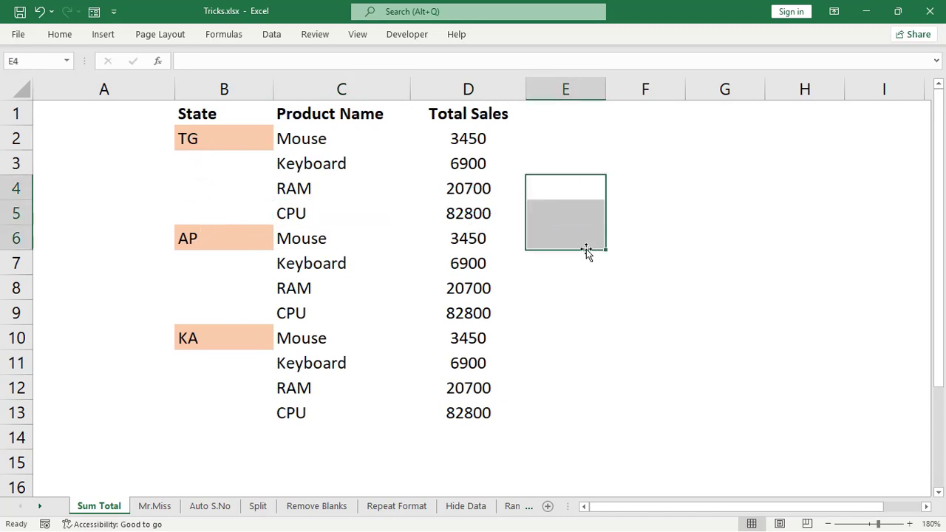
Step: Select only the constants within the sales table B1:D13 using Go To Special
click(517, 164)
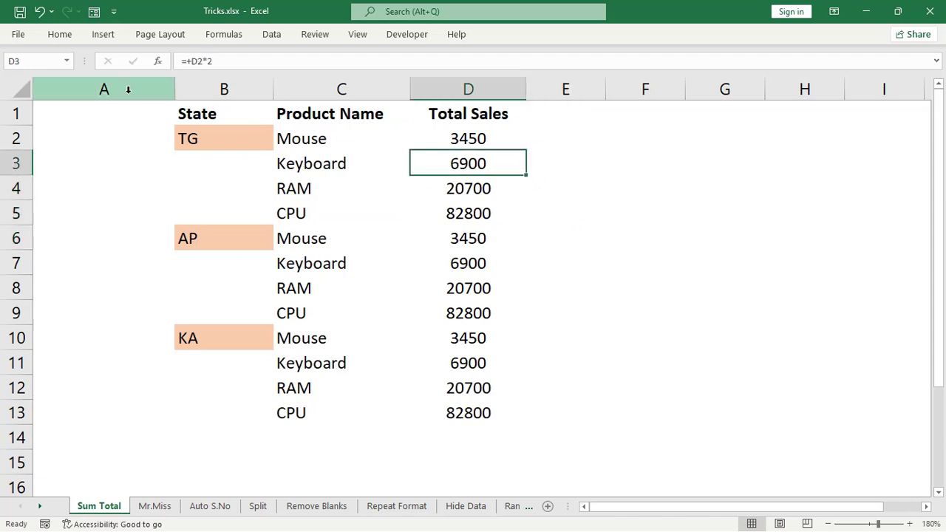
drag(214, 115, 446, 403)
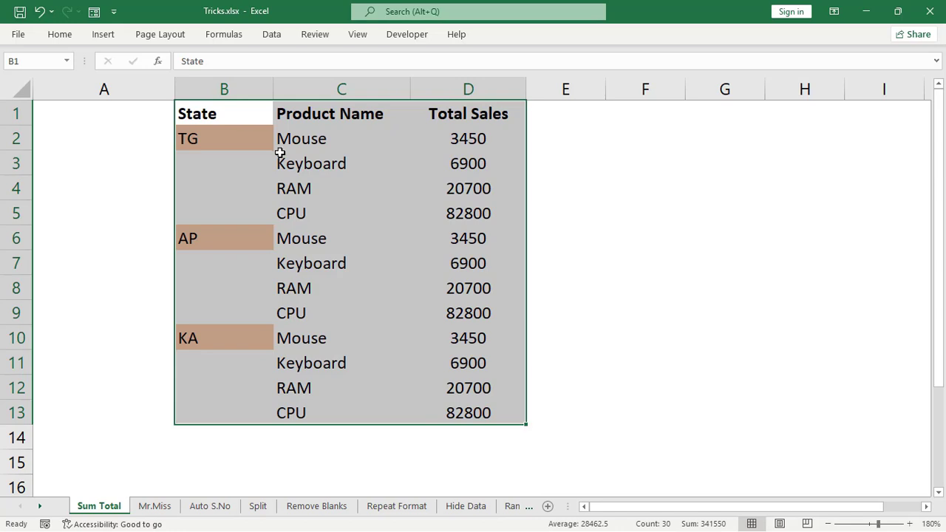
key(F5)
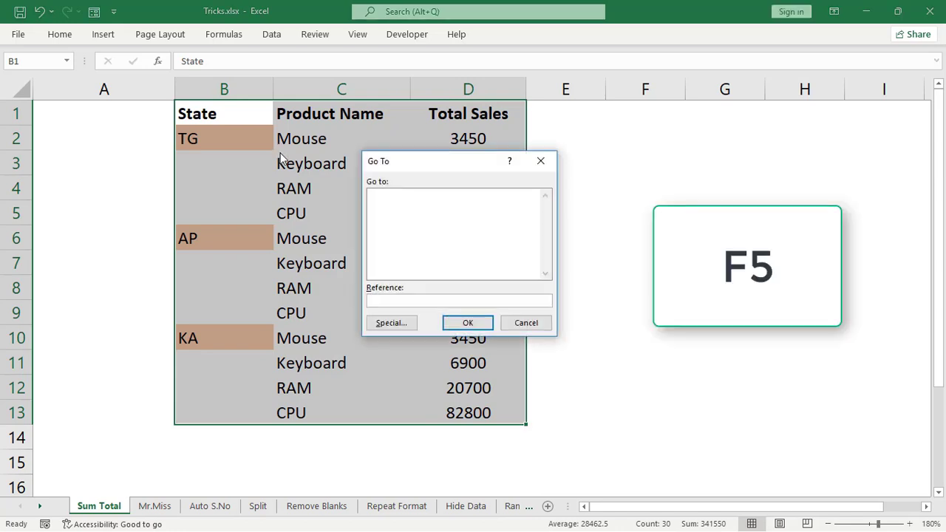
drag(416, 165, 369, 156)
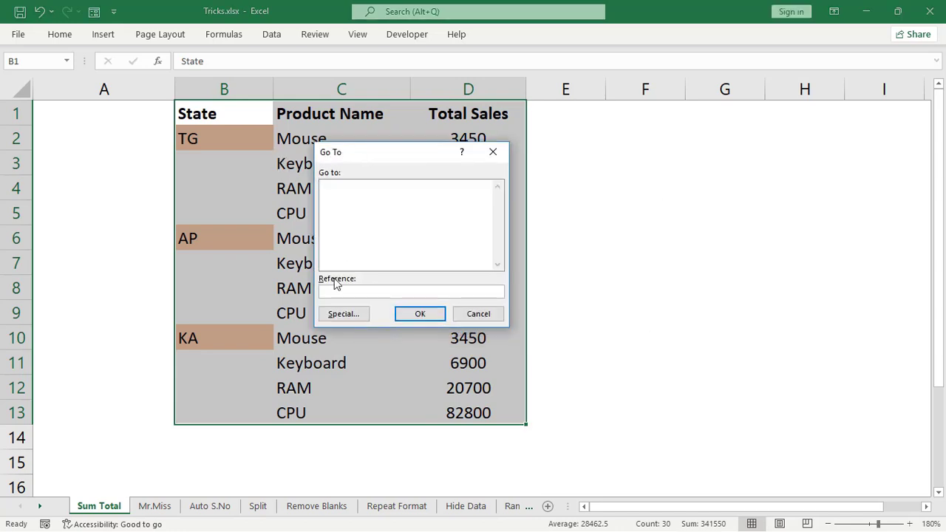
click(344, 314)
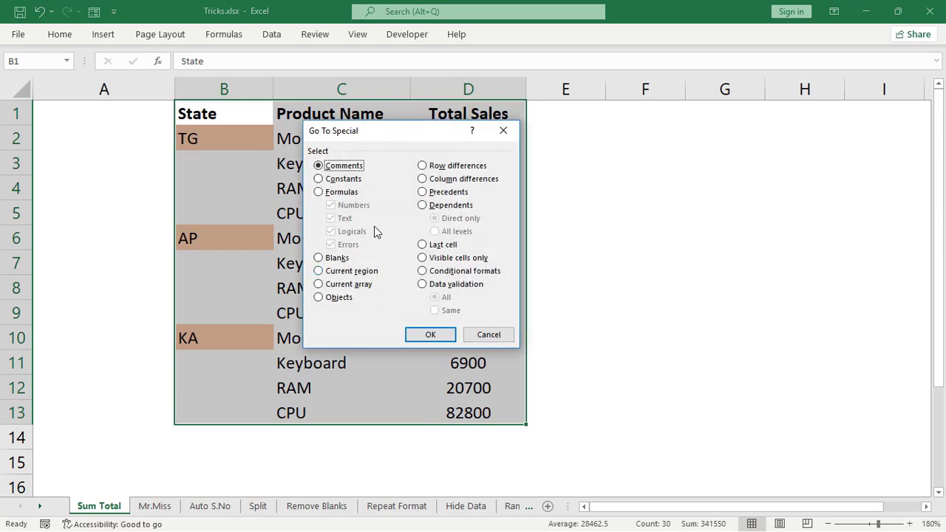
click(339, 181)
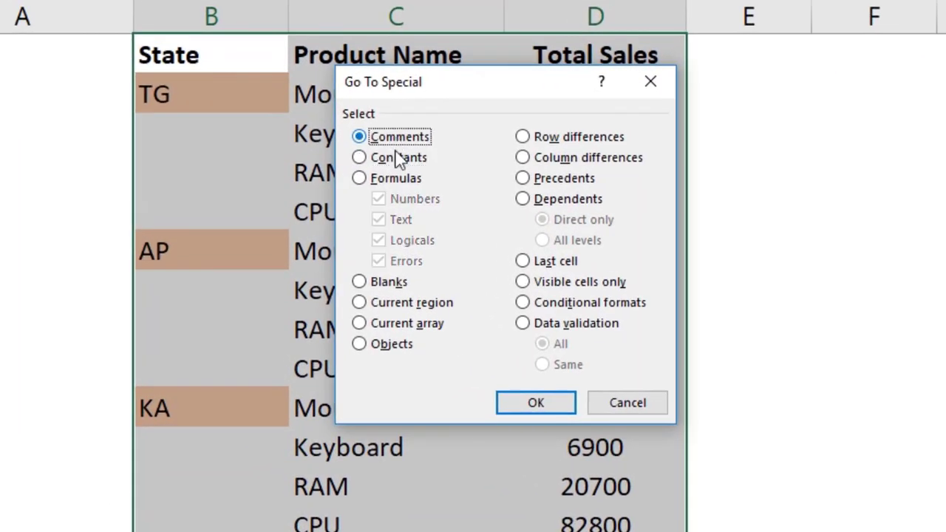
click(397, 156)
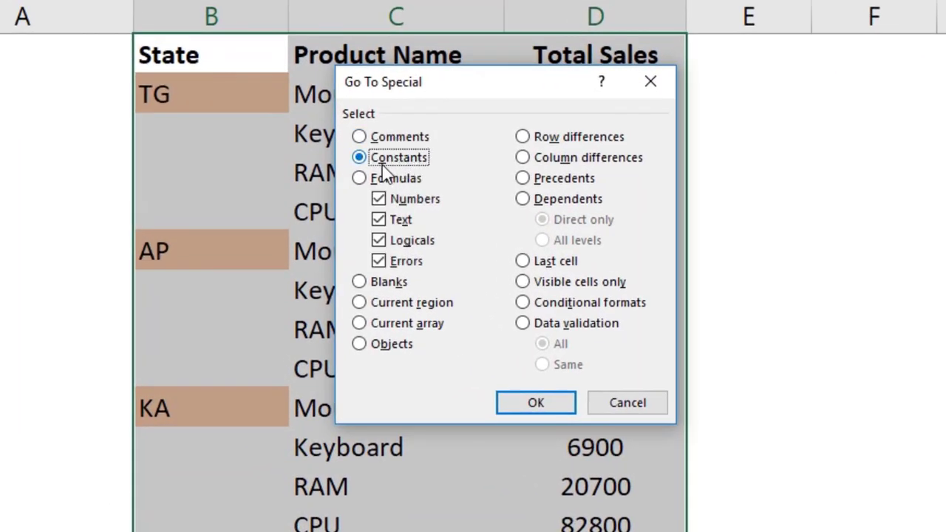
click(537, 403)
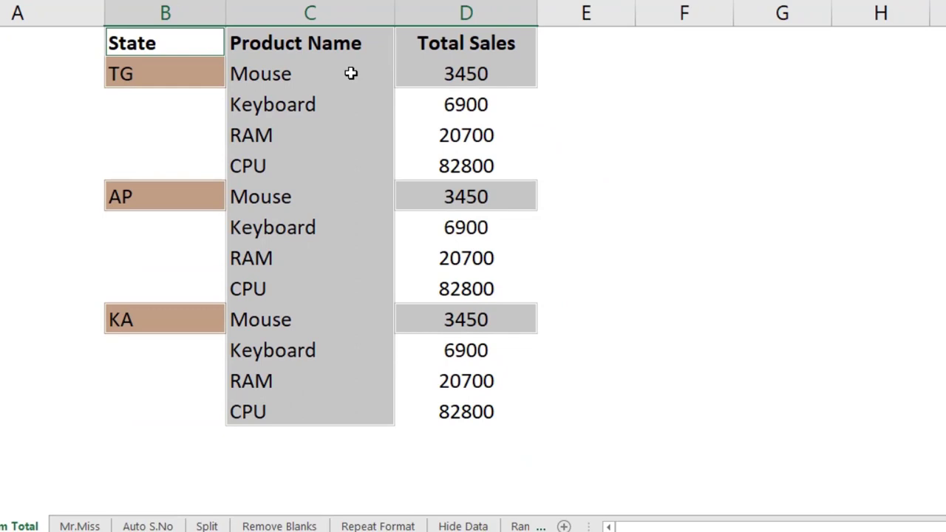
Step: Insert entire rows at the selected constants to separate the TG, AP and KA blocks with blank rows
key(ctrl+plus)
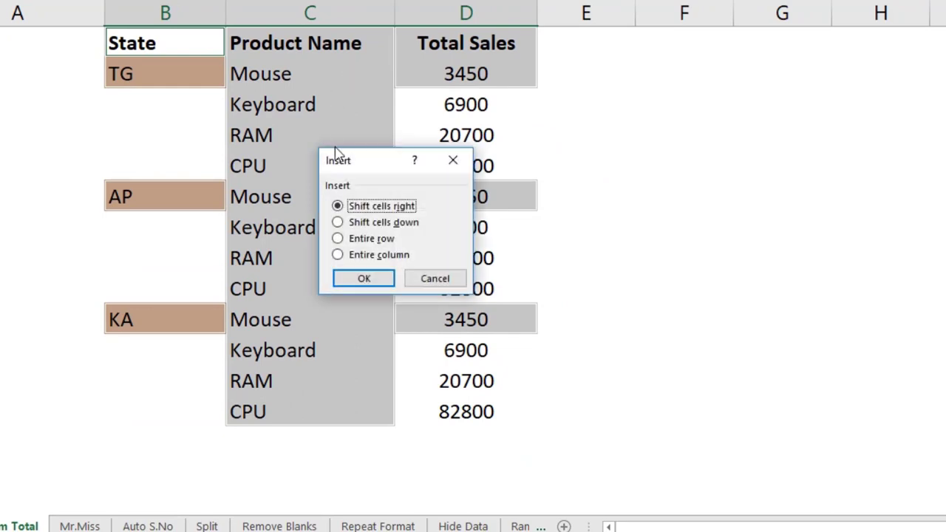
drag(360, 167, 291, 148)
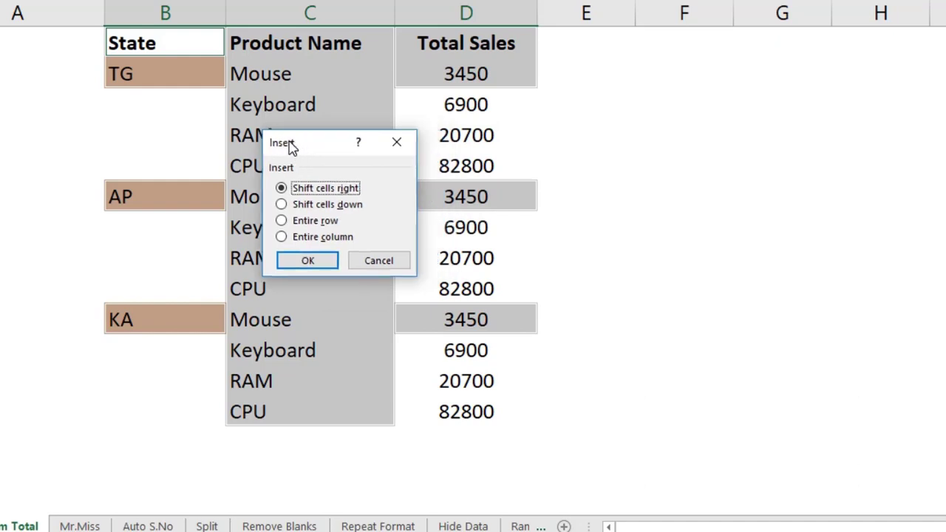
click(326, 226)
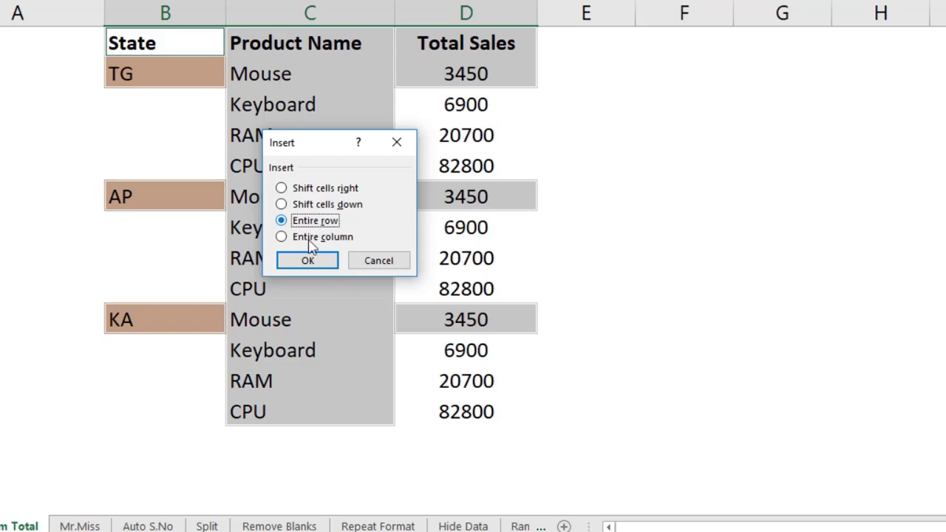
click(311, 261)
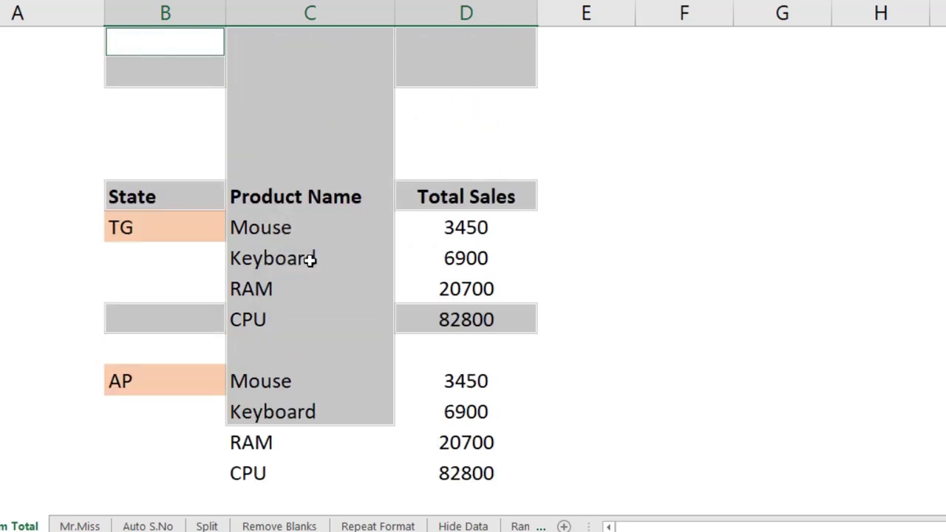
Step: Examine the spacing between the TG, AP and KA blocks of the sales table
click(337, 115)
scroll(355, 131, down, 3)
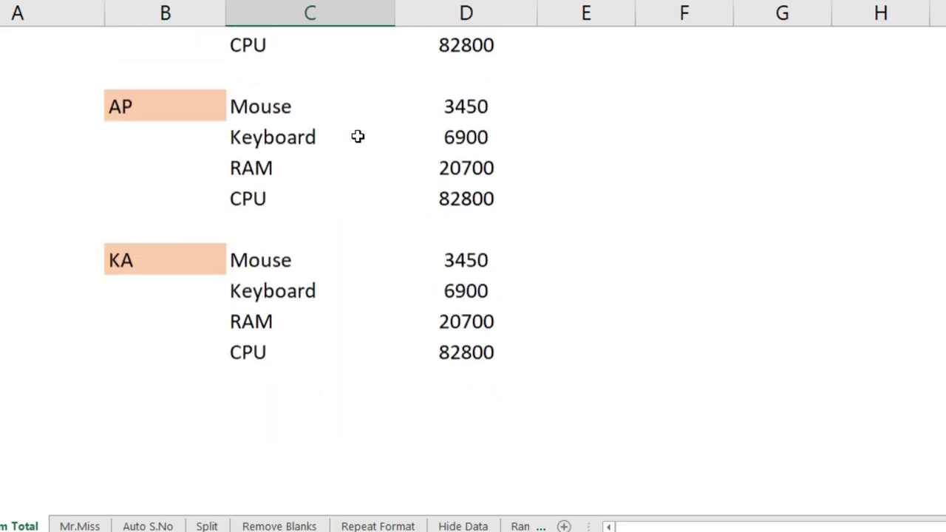
scroll(358, 136, up, 2)
scroll(220, 95, down, 1)
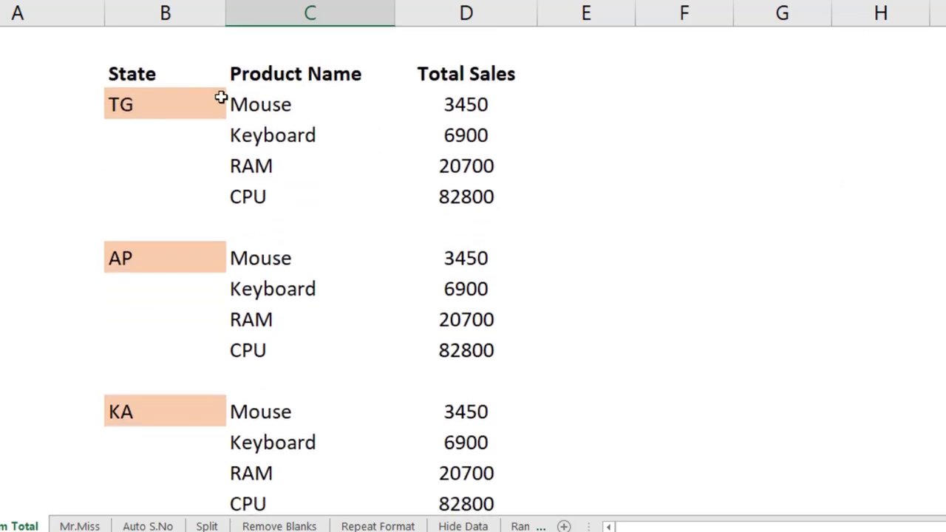
drag(184, 80, 458, 206)
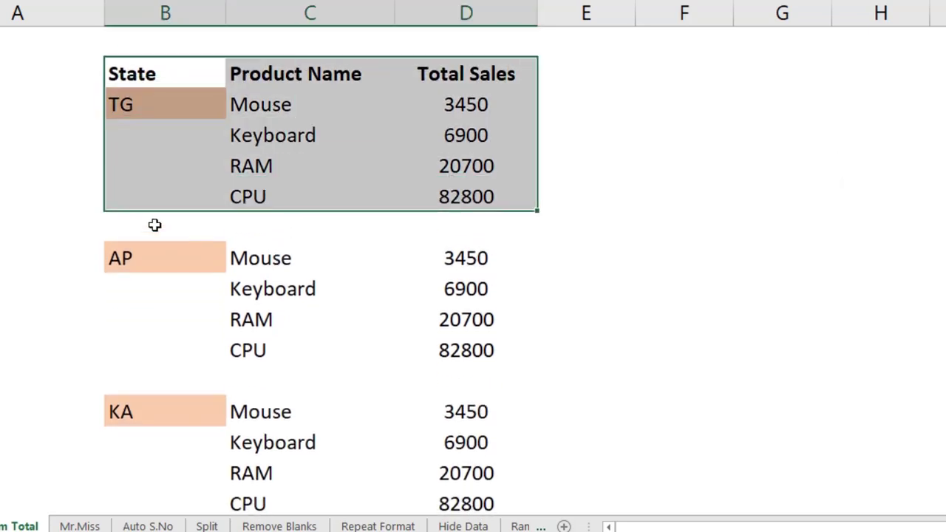
drag(156, 224, 435, 234)
click(557, 152)
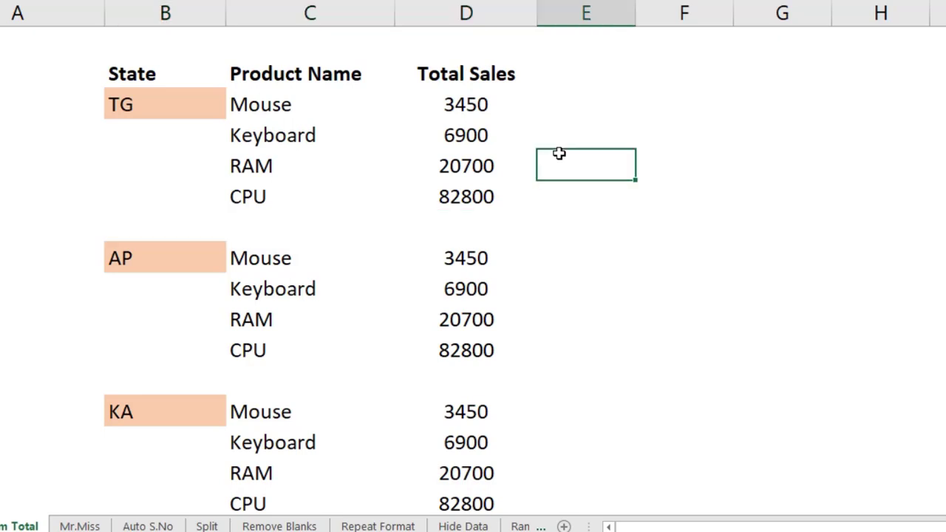
drag(122, 71, 424, 438)
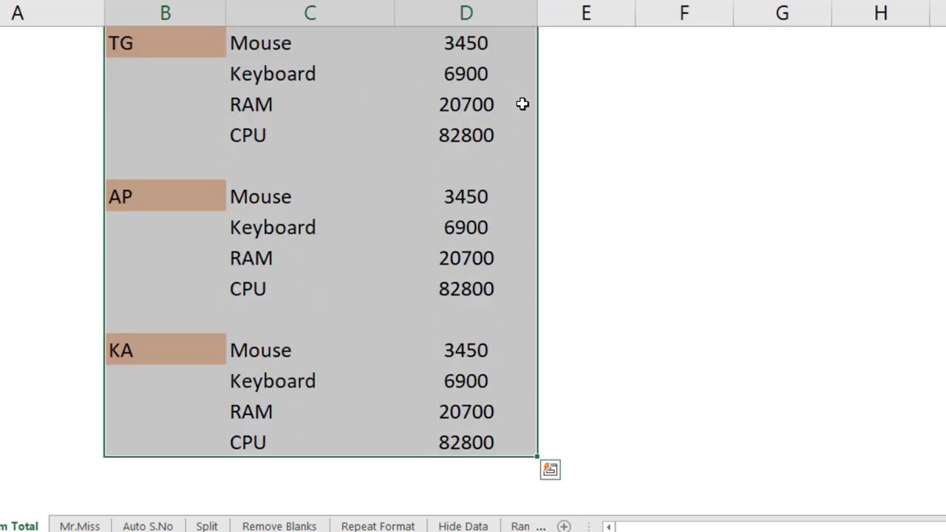
click(522, 101)
Step: Select only the blank cells in the Total Sales column, from its header to the row below the KA block, using Go To Special
scroll(548, 121, up, 2)
click(479, 222)
drag(484, 296, 478, 431)
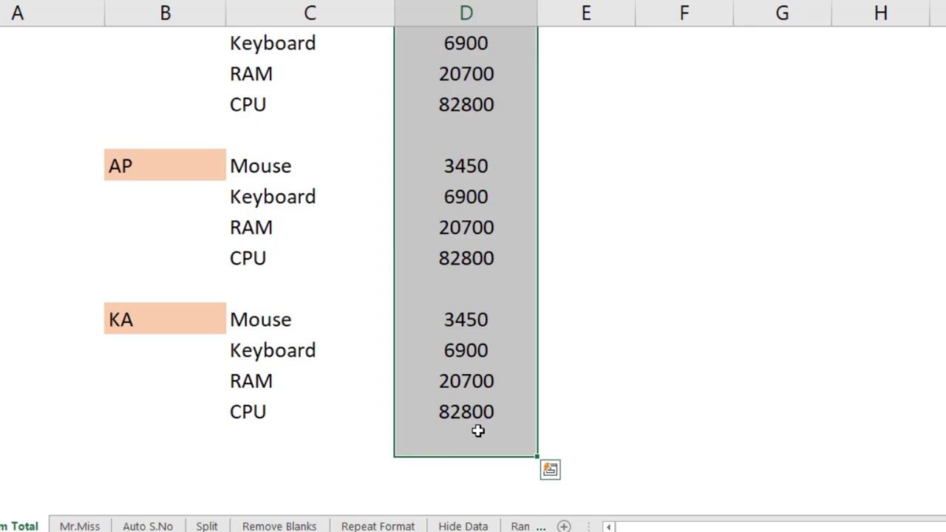
key(ctrl+g)
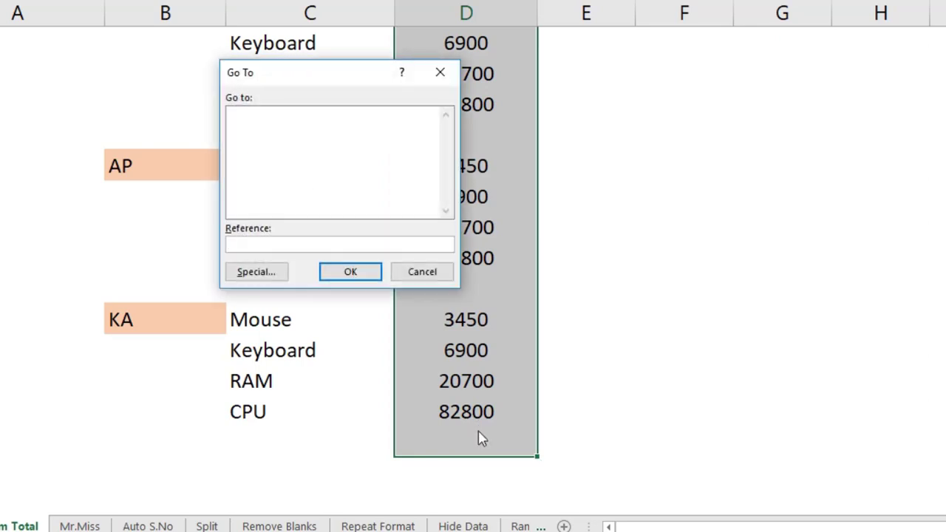
click(255, 272)
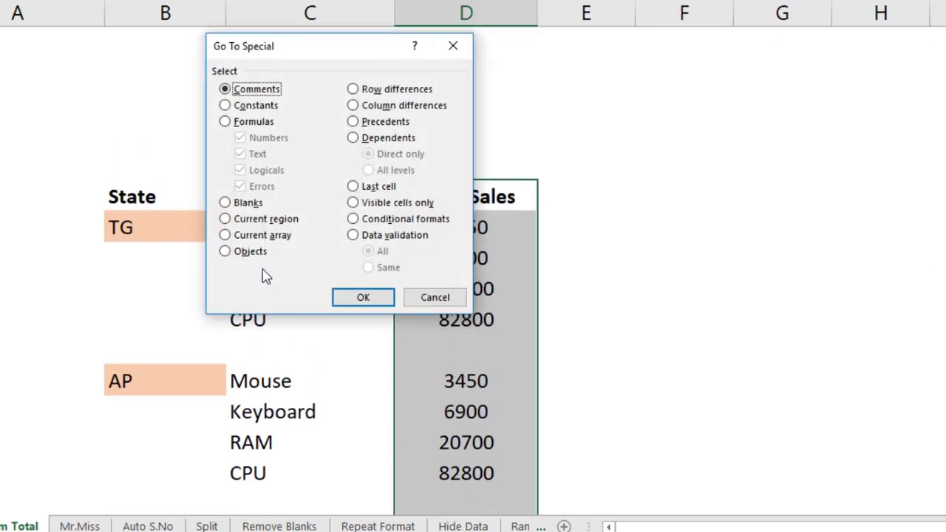
click(247, 206)
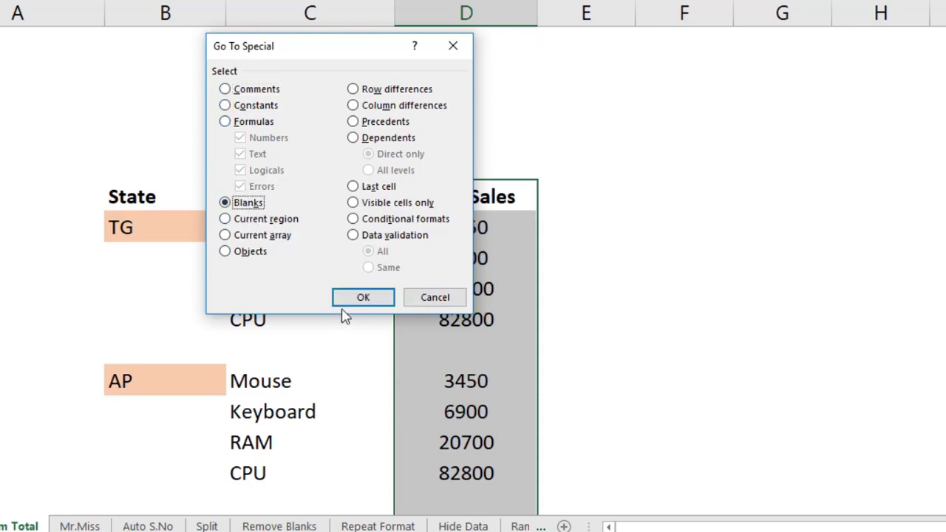
click(362, 298)
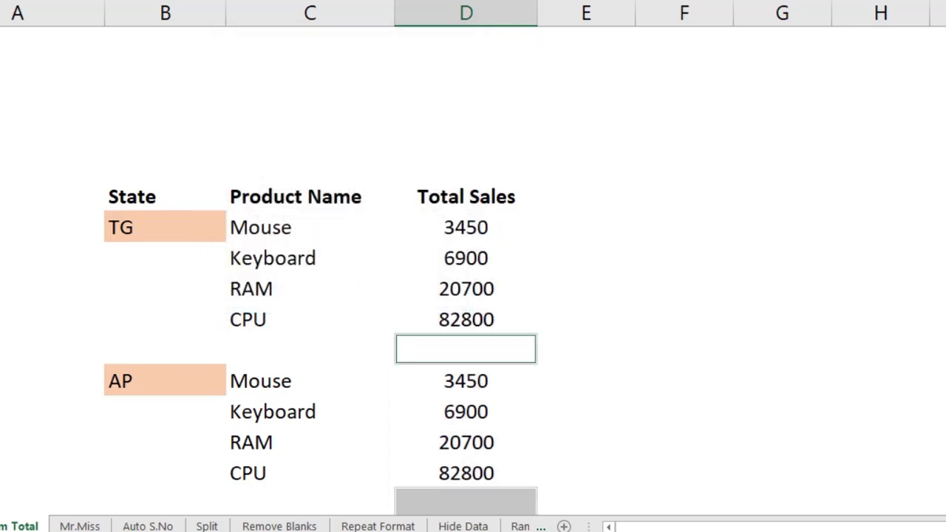
Step: Fill the selected blank cells below the TG, AP and KA sales with AutoSum subtotals
scroll(466, 296, down, 2)
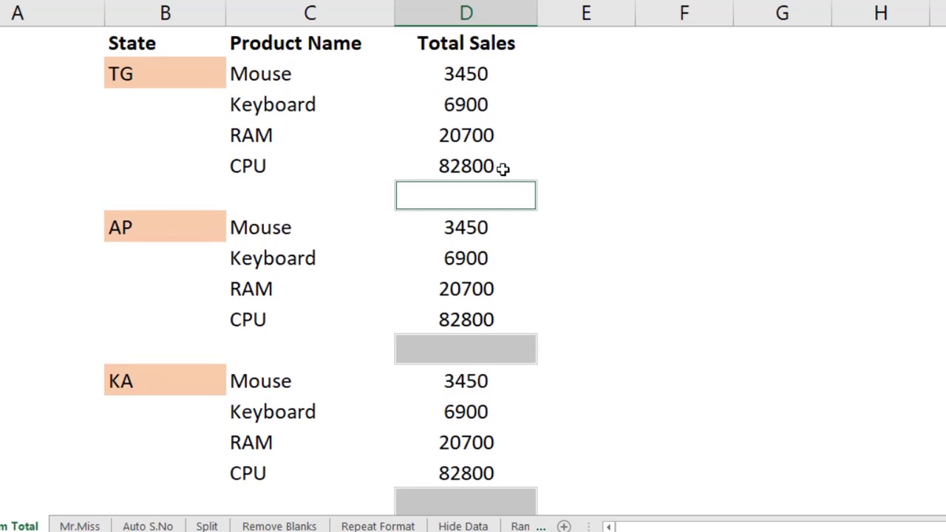
scroll(517, 211, down, 1)
scroll(513, 193, up, 2)
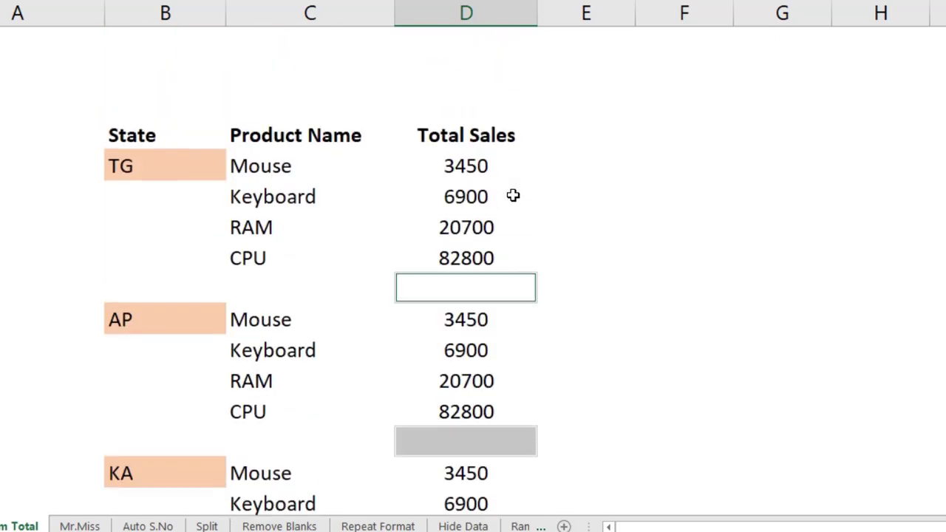
key(alt+equal)
scroll(512, 195, down, 2)
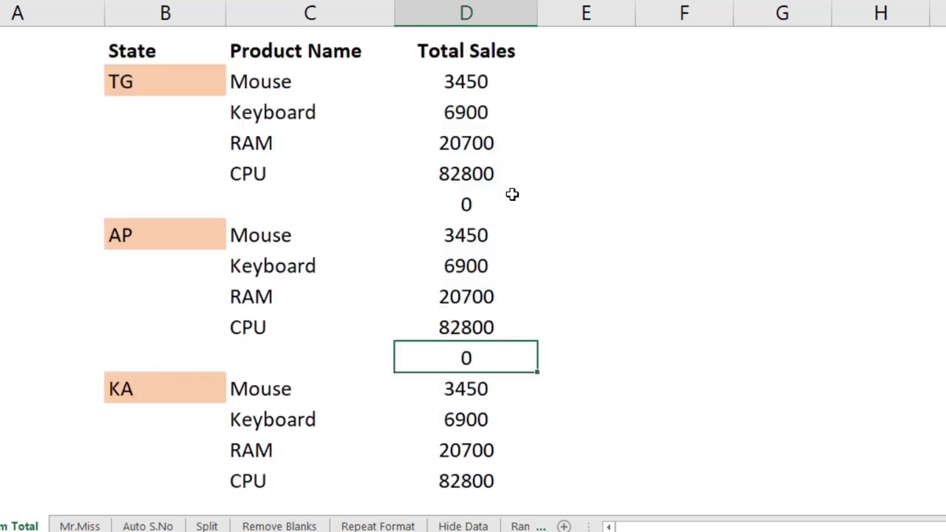
click(560, 145)
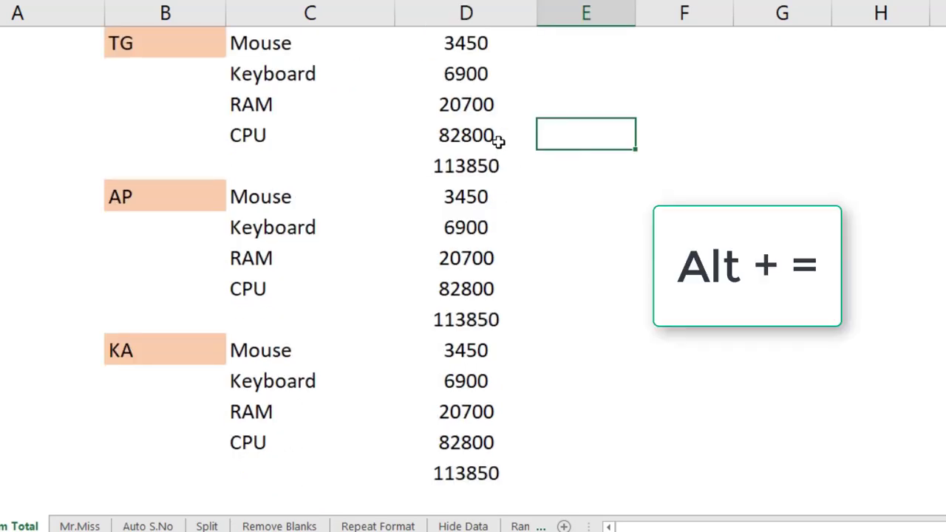
scroll(497, 140, up, 2)
scroll(498, 140, down, 2)
scroll(496, 140, up, 2)
scroll(495, 192, down, 2)
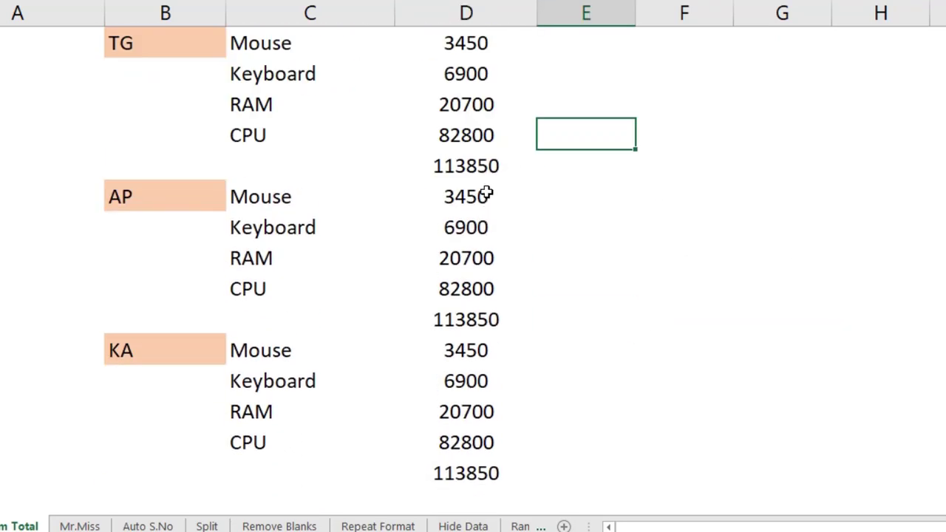
Step: Check the TG subtotal's SUM formula against the four product sales above it
drag(490, 163, 133, 163)
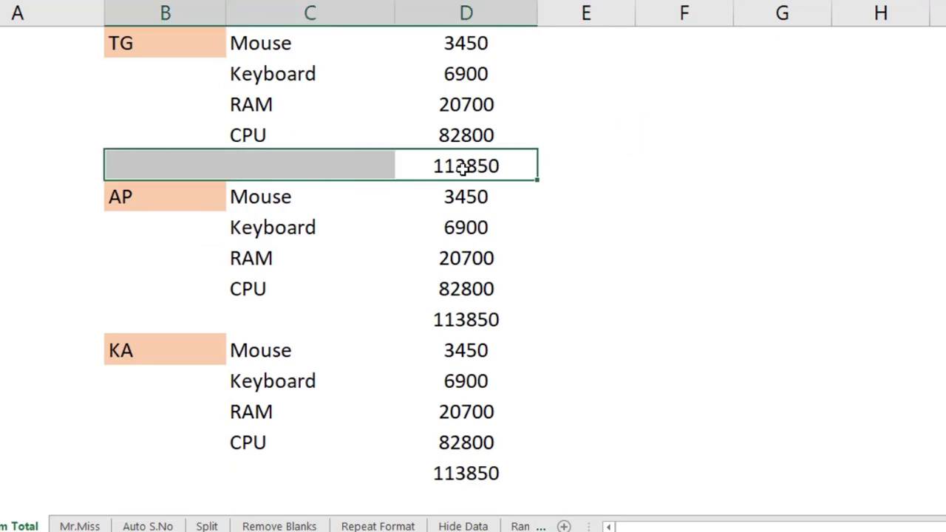
click(432, 169)
scroll(480, 206, up, 2)
drag(473, 226, 465, 312)
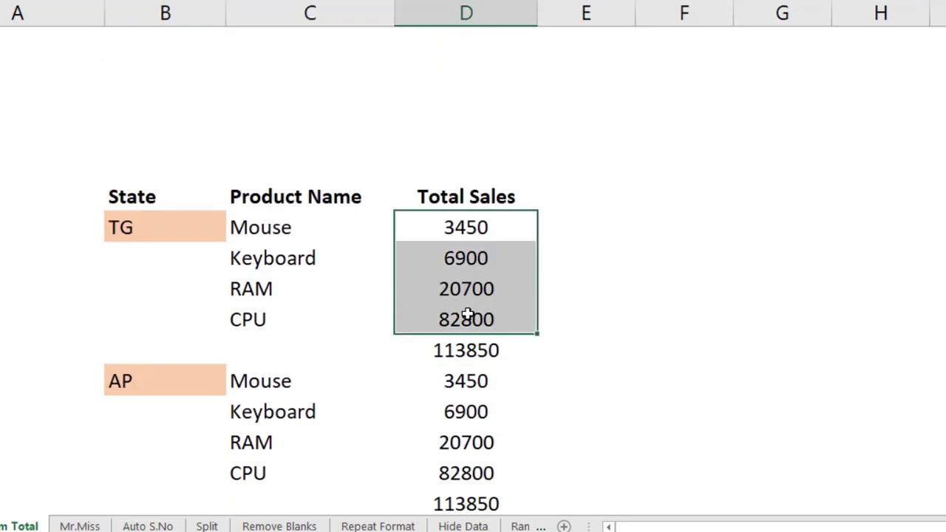
click(460, 336)
key(alt+equal)
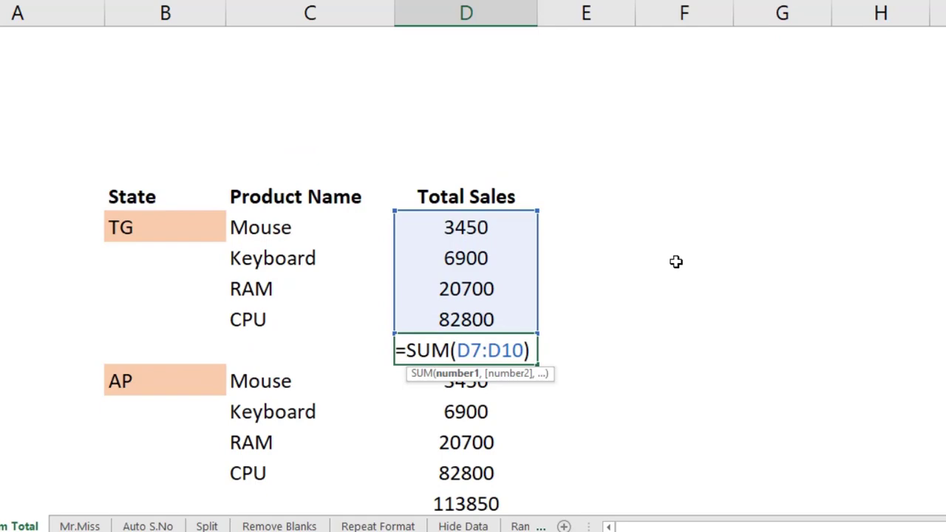
key(Return)
scroll(603, 253, down, 1)
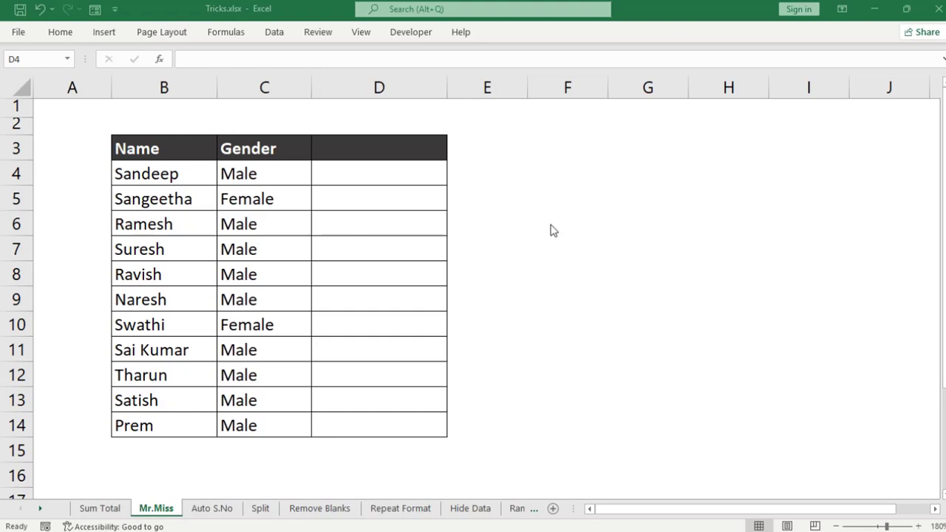
click(247, 187)
click(249, 192)
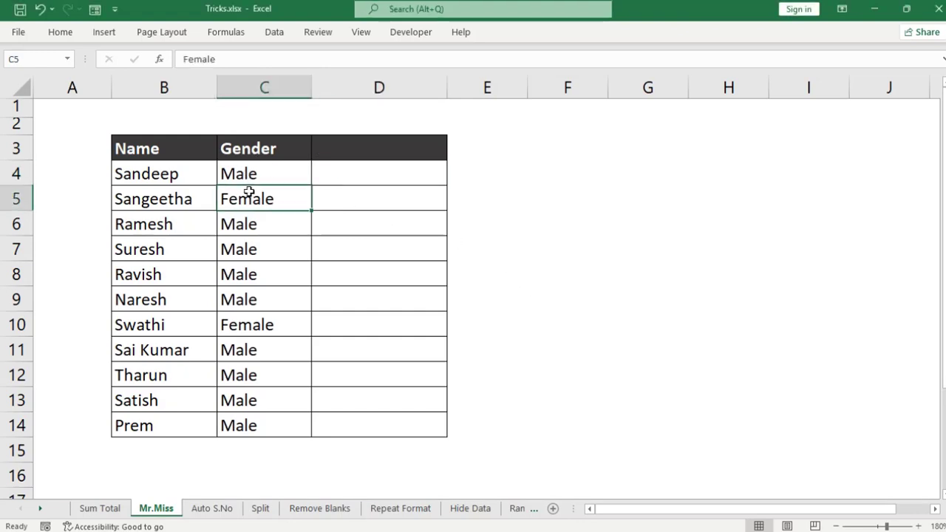
click(319, 181)
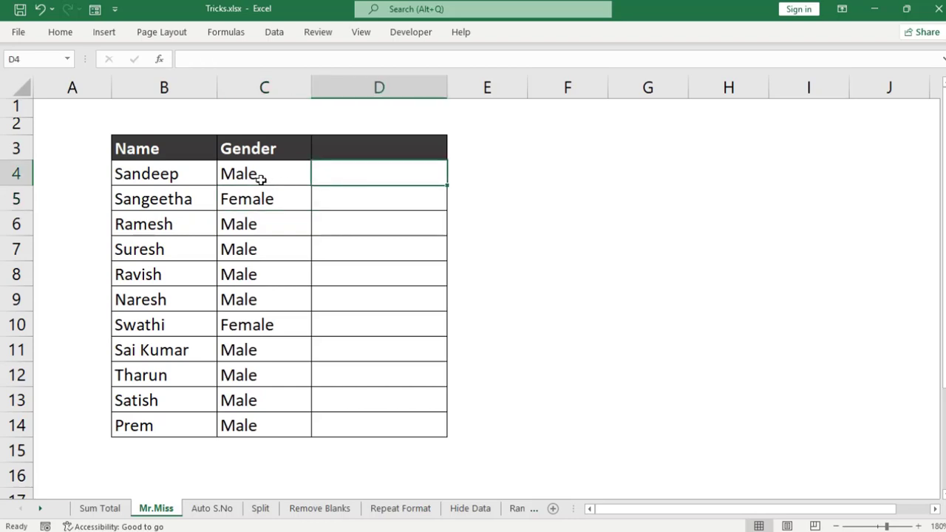
key(Down)
key(Down)
Step: Start an IF formula in D4 that tests whether the gender in C4 equals "Male"
click(386, 166)
text(=uf)
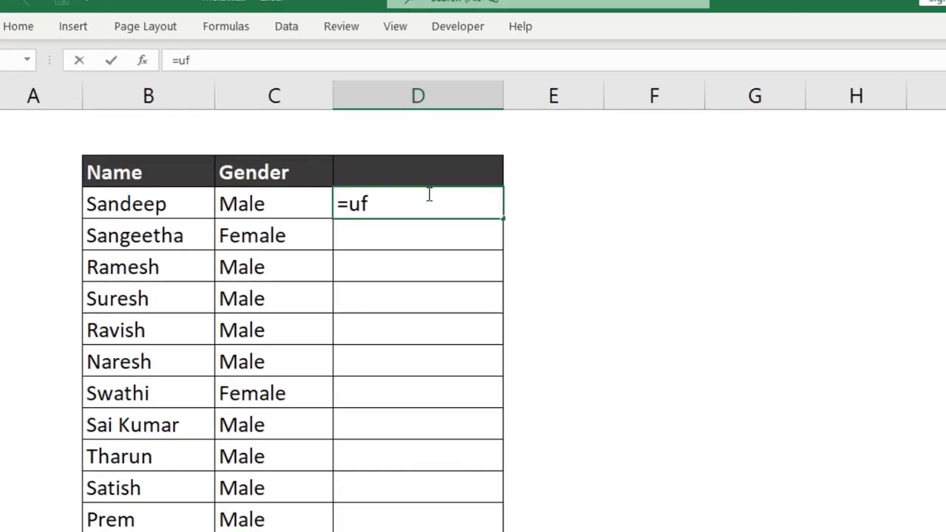
key(BackSpace)
key(BackSpace)
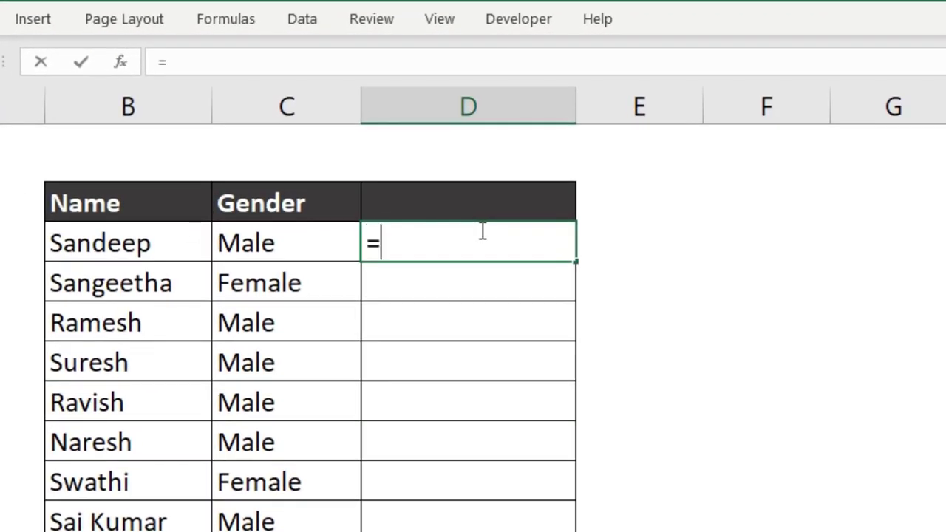
text(if)
key(Tab)
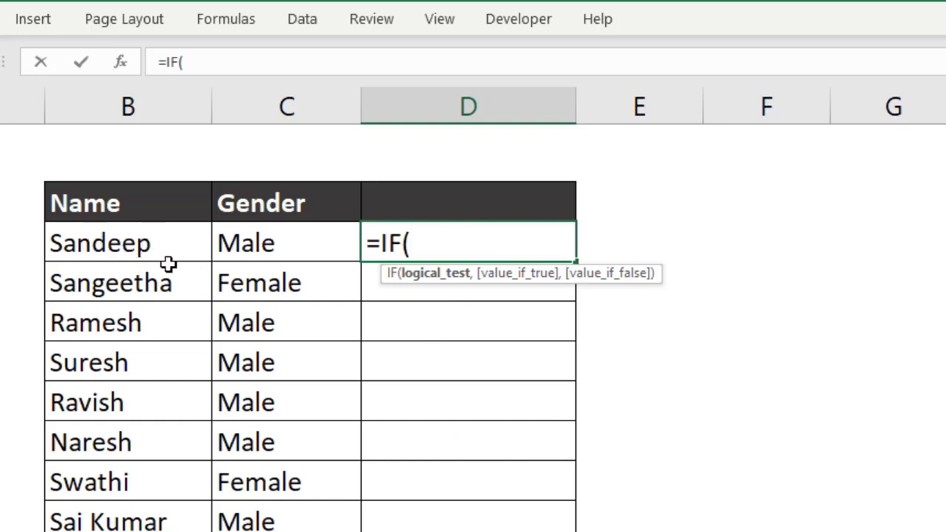
click(270, 242)
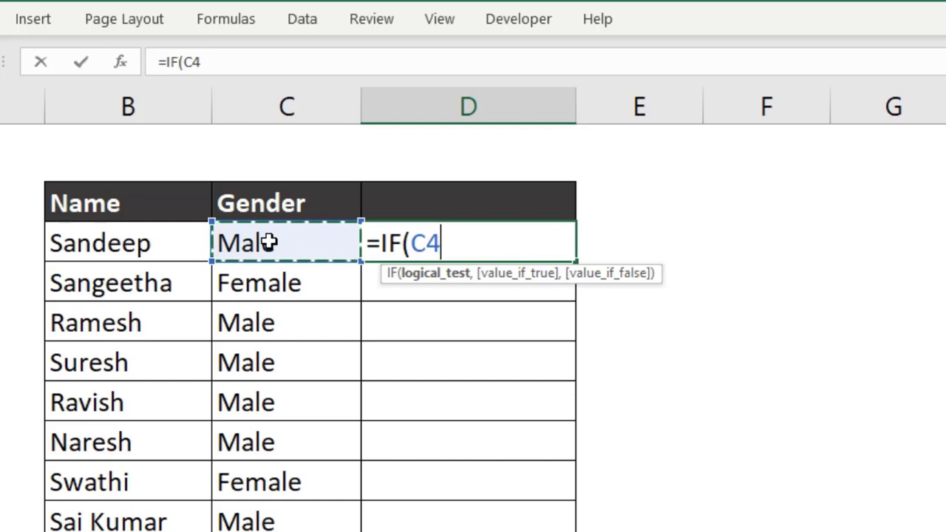
text(=)
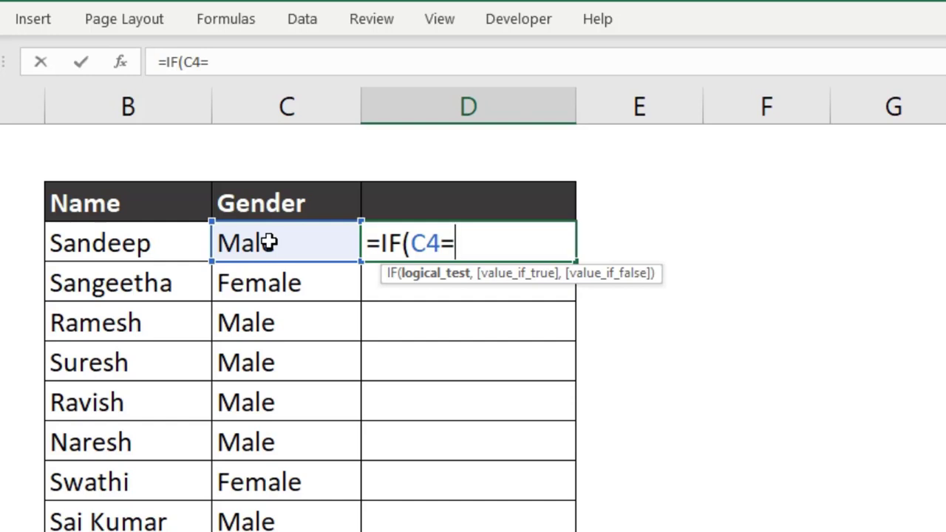
text(")
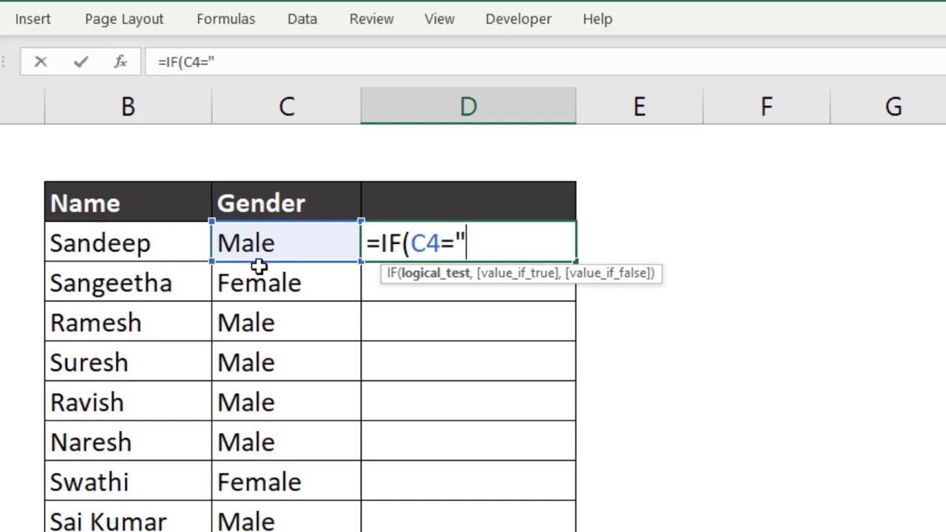
text(Maler)
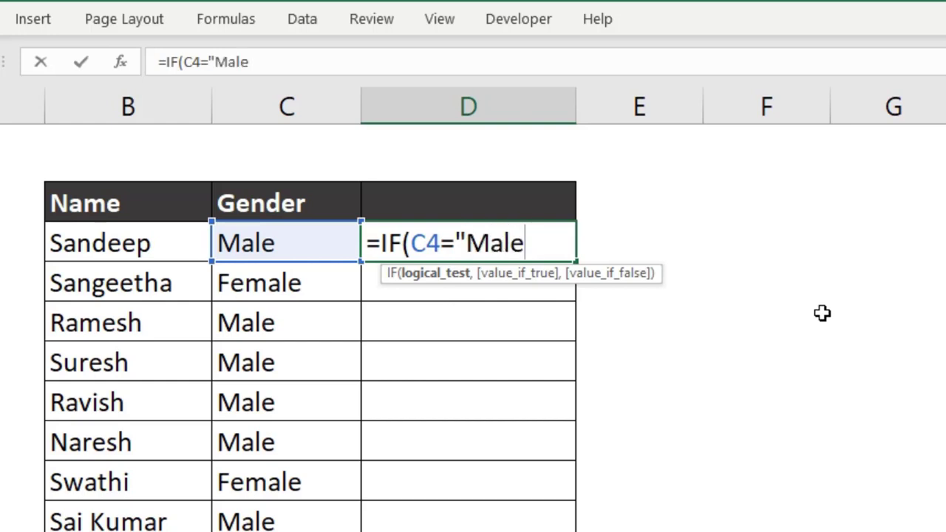
text(")
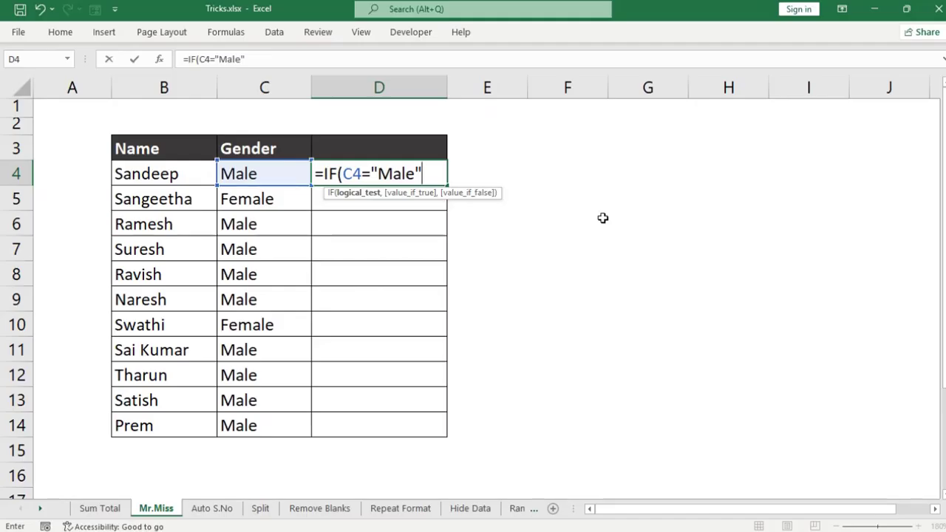
text(,)
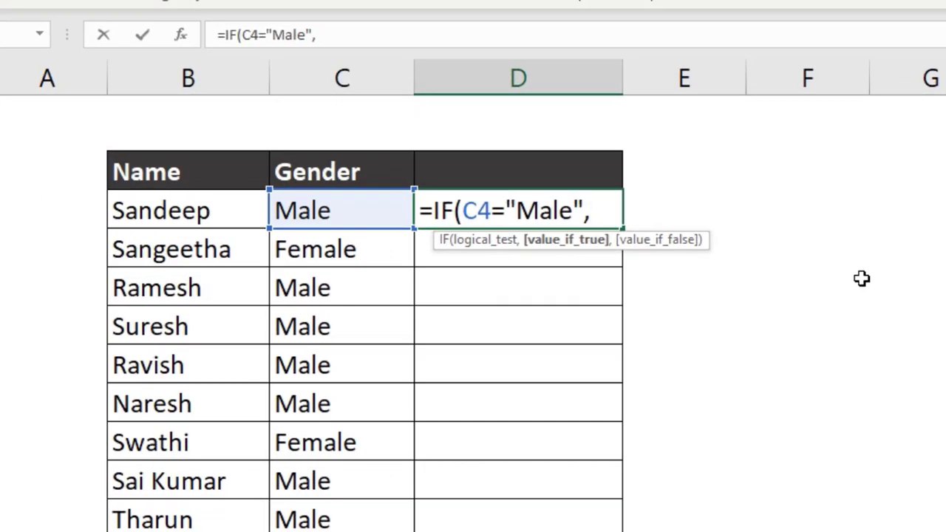
Step: Set the IF formula's true result to "Mr. "&B4, joining the title with the name
text("Mr)
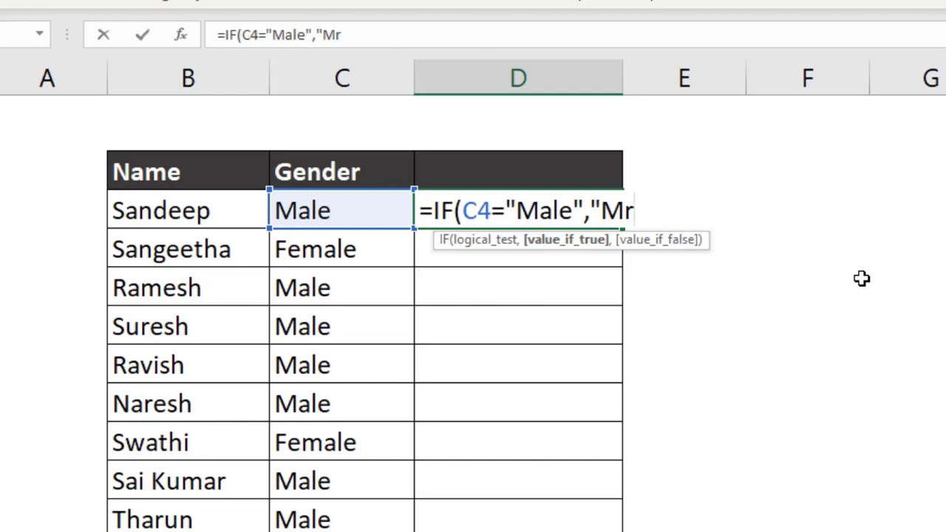
text(. ")
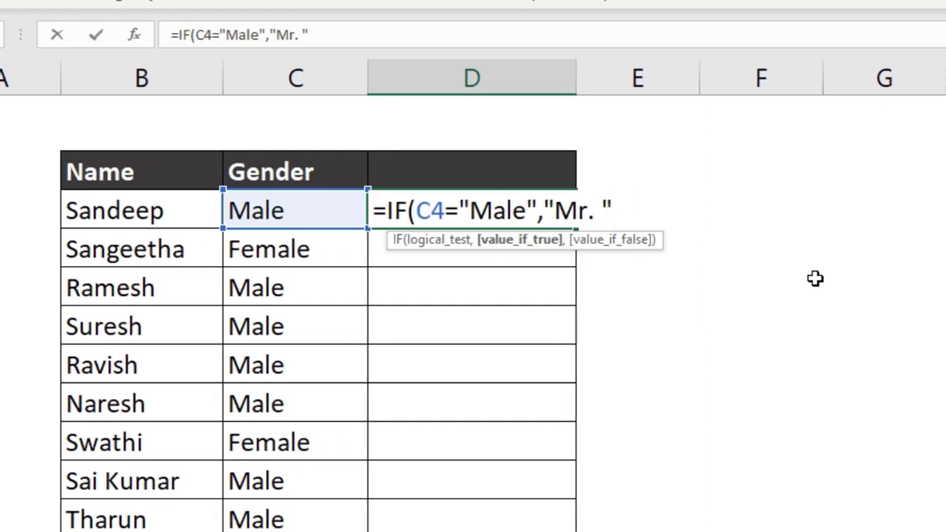
text(&)
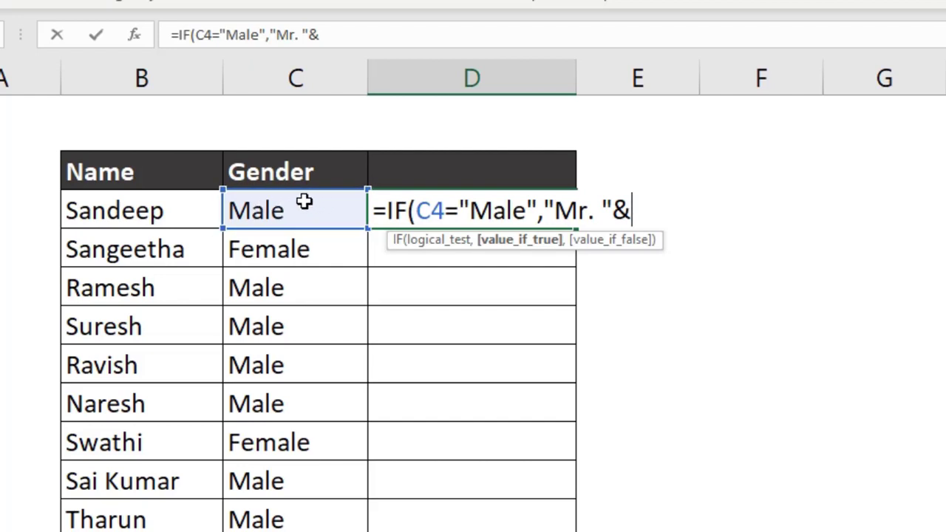
click(149, 212)
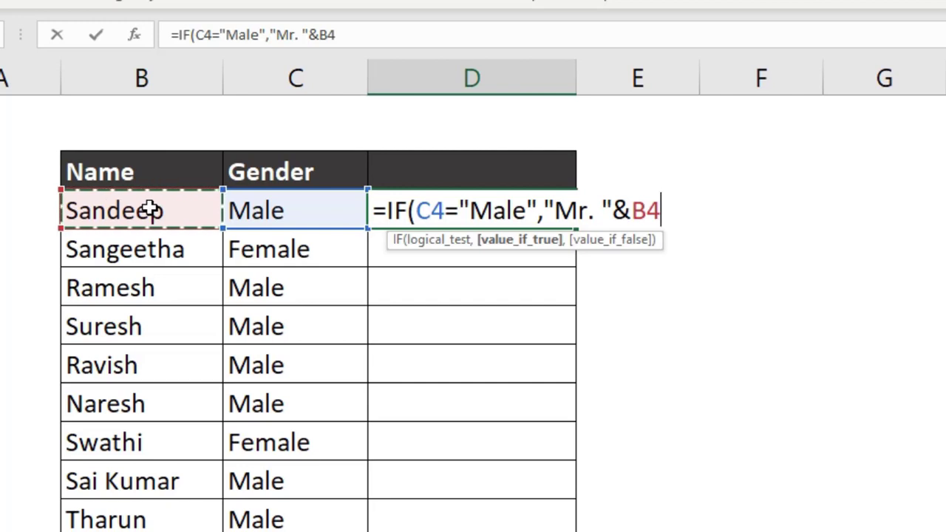
text(.)
key(BackSpace)
text(,)
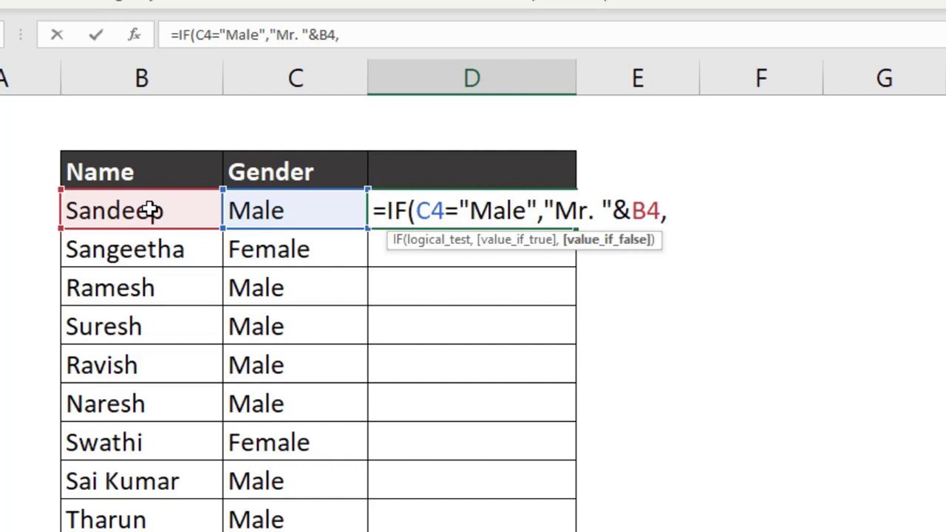
Step: Nest a second IF as the false result, testing whether C4 equals "FEMALE"
text(i)
key(Tab)
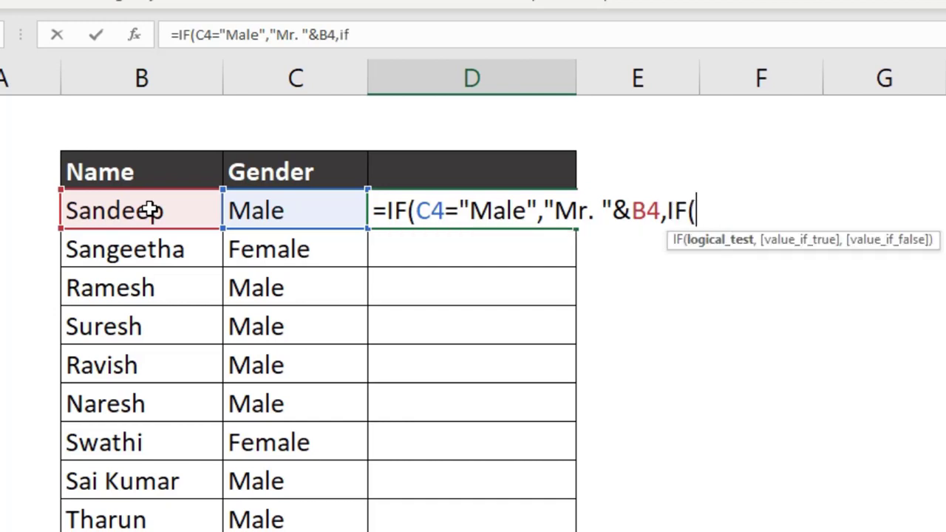
click(259, 212)
text(=)
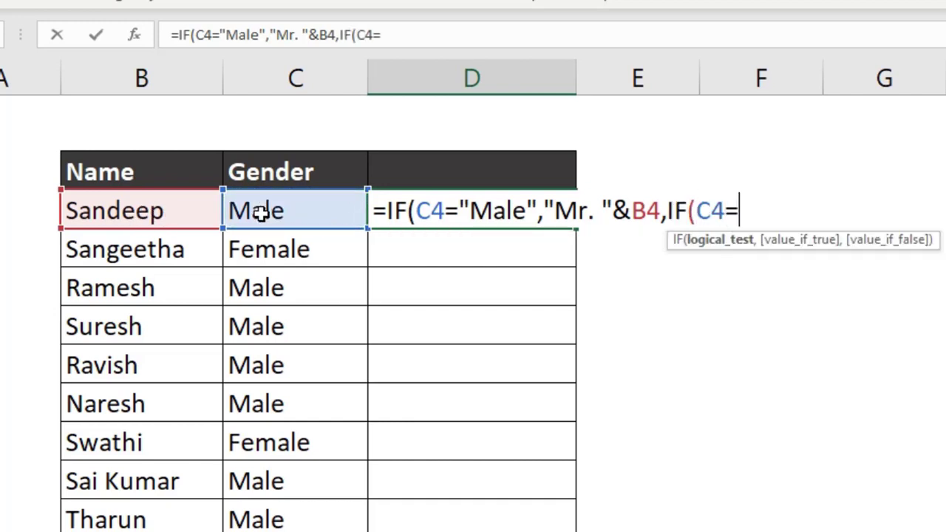
text("FEMALE)
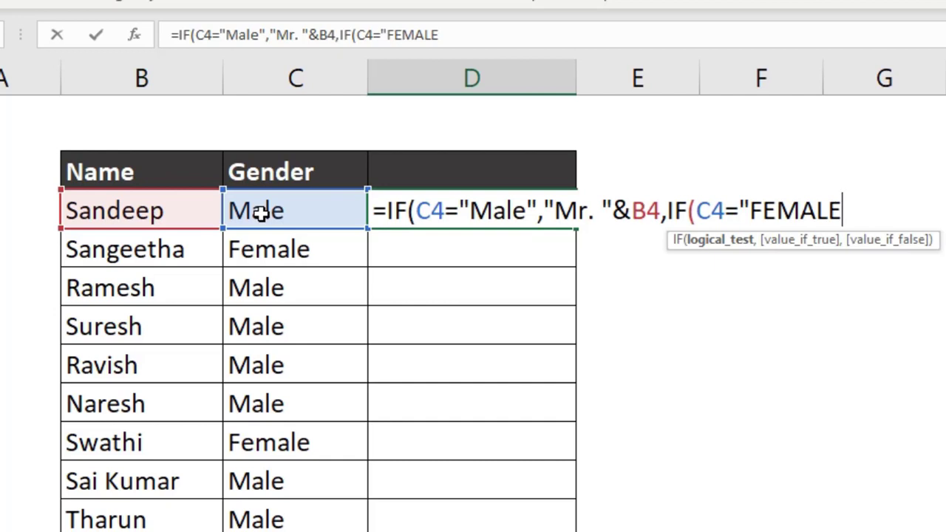
text(",)
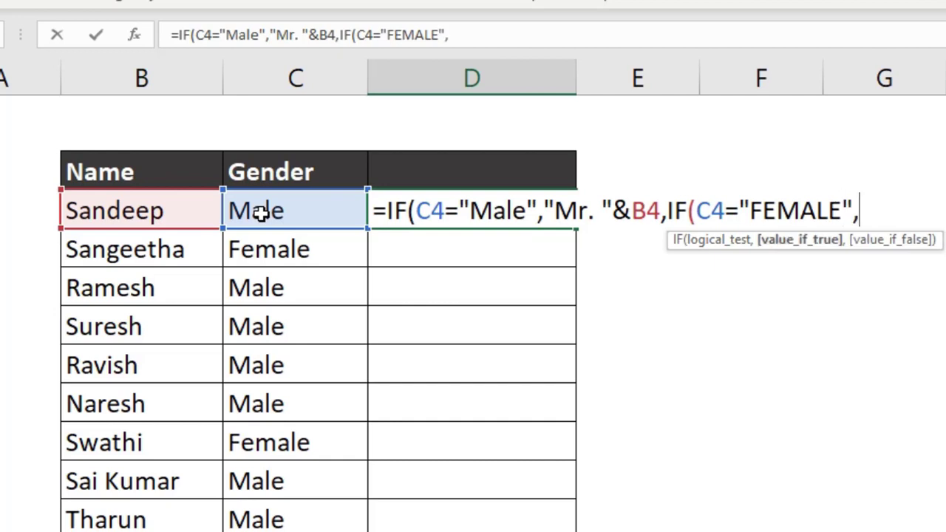
Step: Set the nested IF's true result to "Miss. "&B4, then close both functions and commit the formula in D4
text(Miss.)
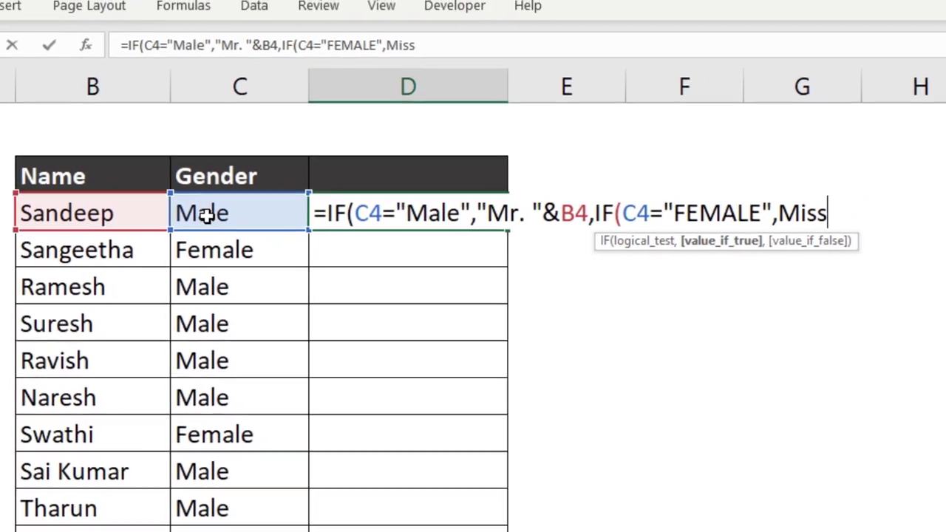
text( ")
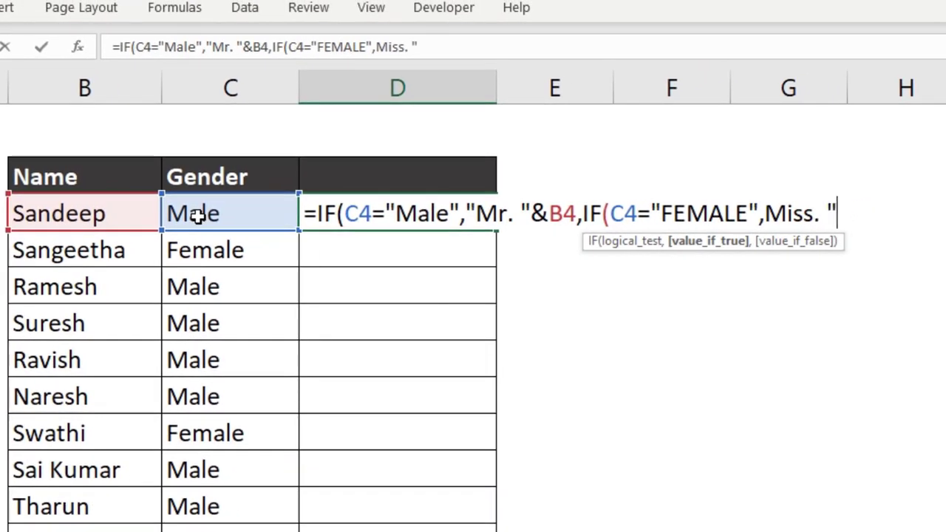
click(765, 214)
text(")
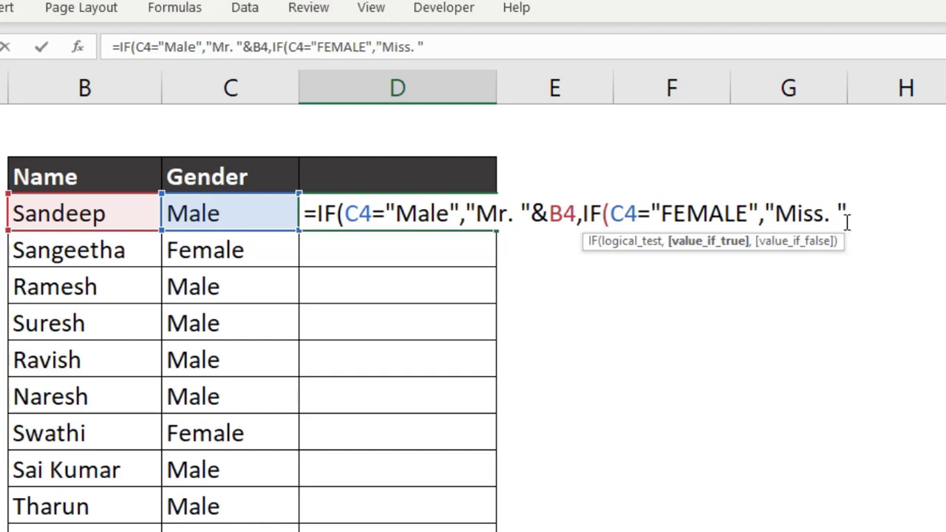
click(853, 213)
text(&)
click(101, 213)
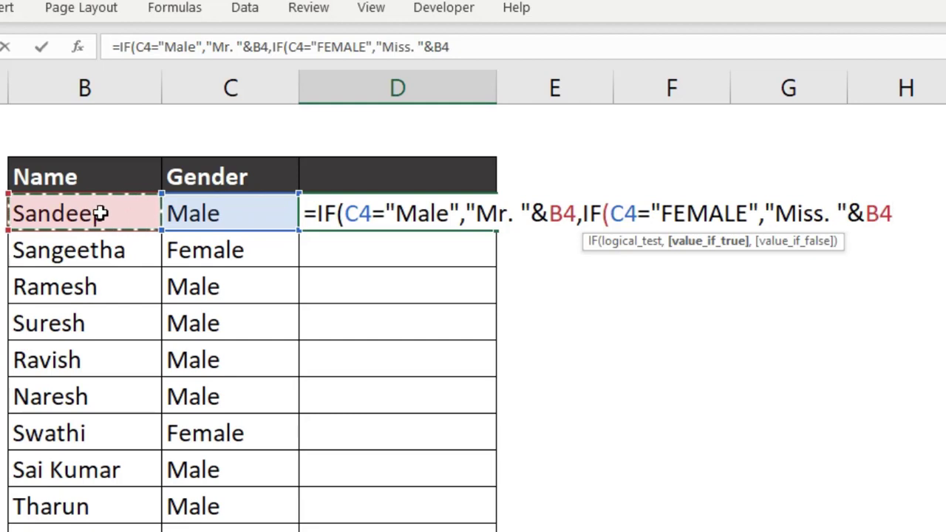
text())
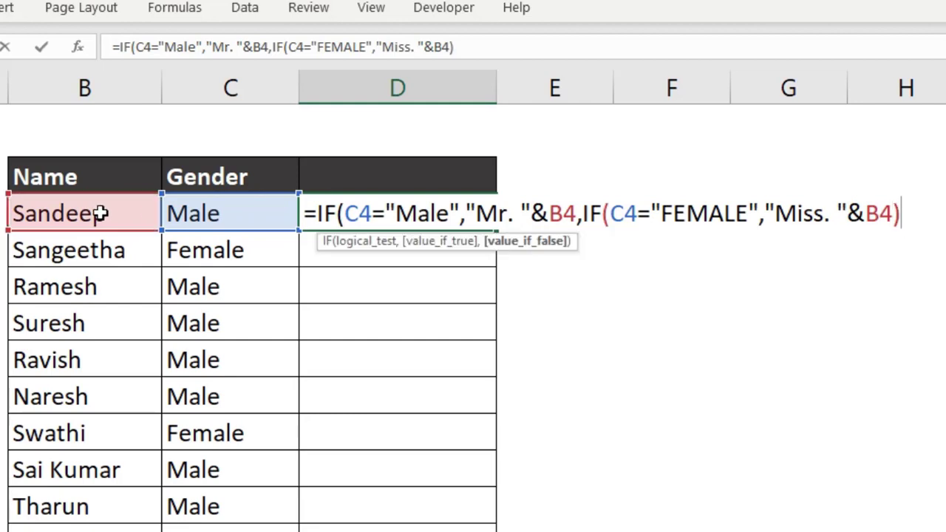
text())
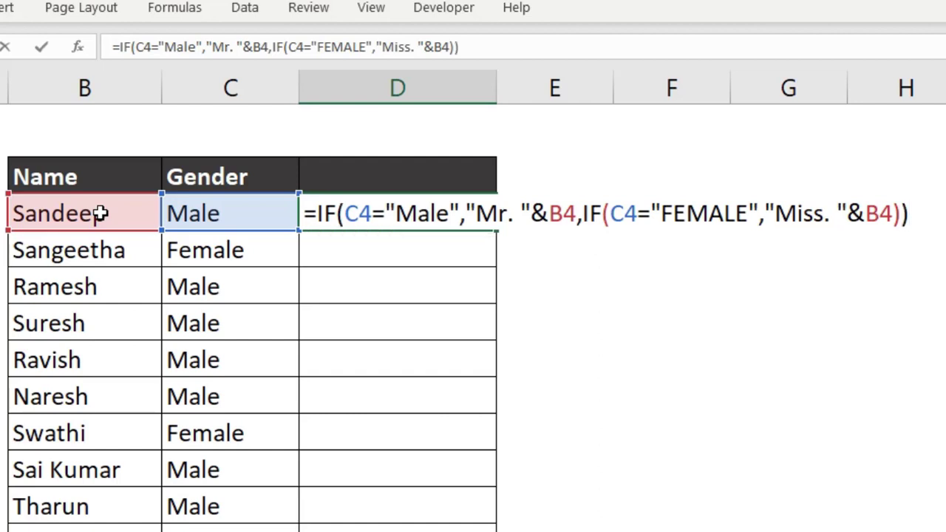
key(Return)
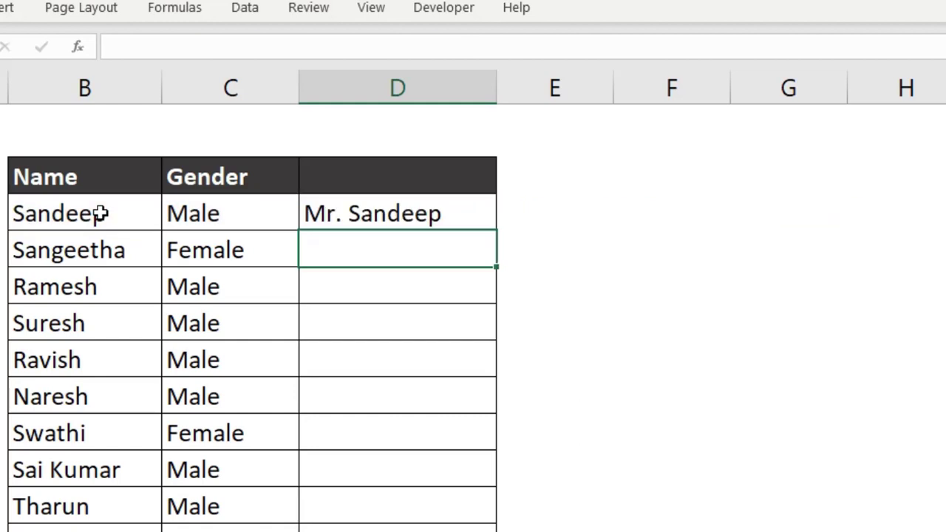
Step: Fill the D4 title formula down beside all the names and check the first two rows against their genders
click(409, 215)
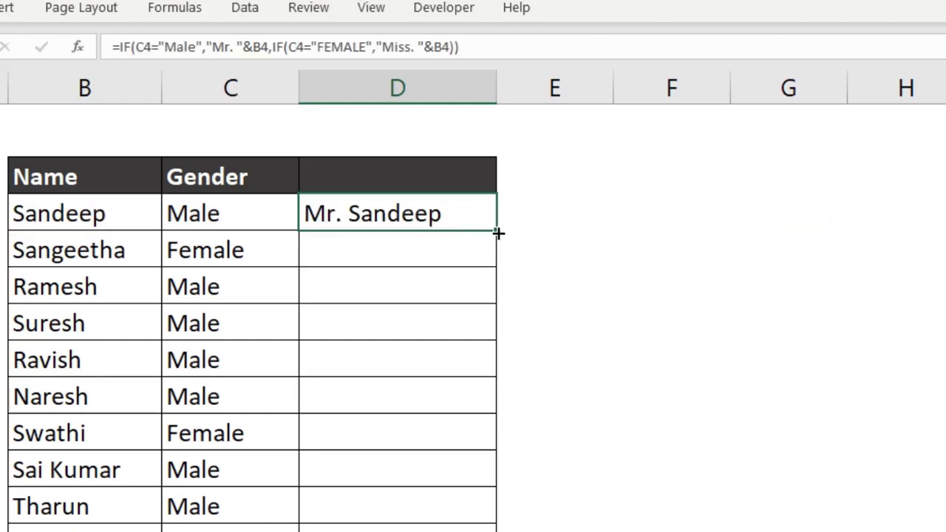
double_click(496, 230)
click(238, 216)
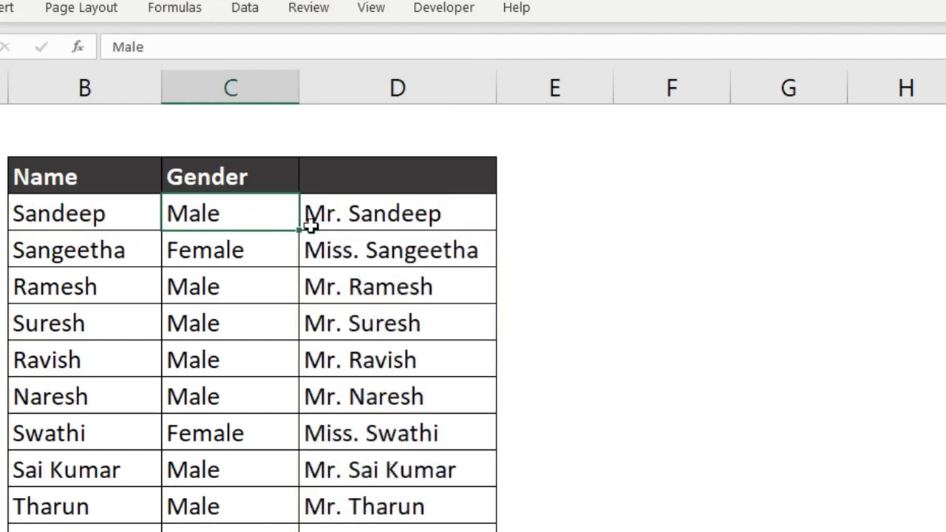
click(347, 214)
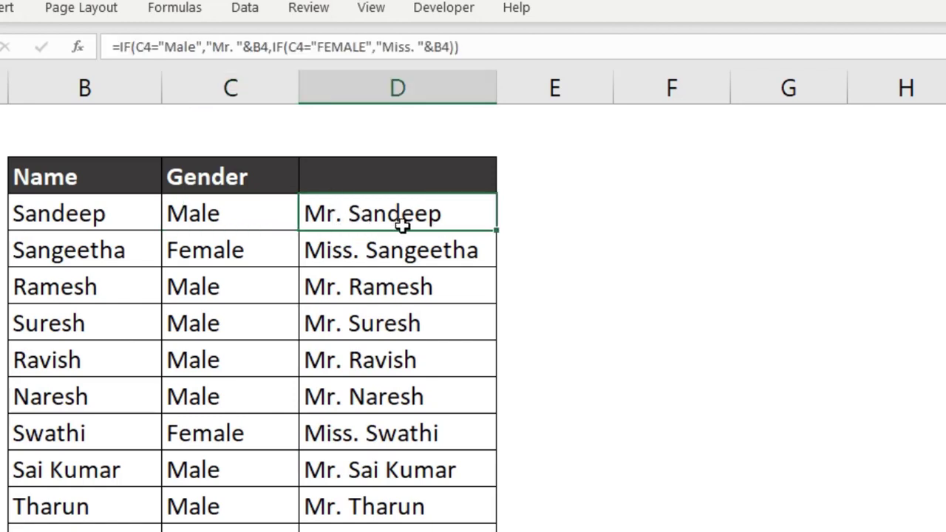
click(214, 260)
click(411, 255)
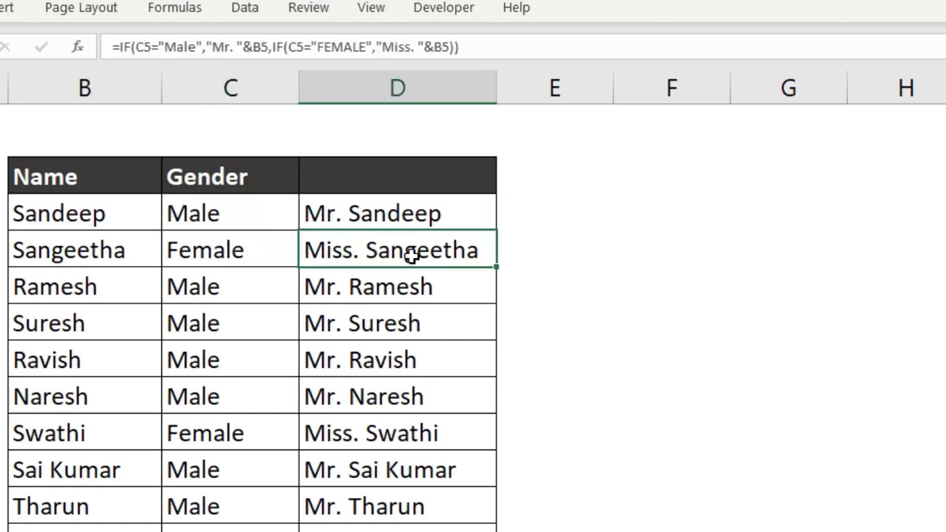
Step: Compare the title formula in D5 with the gender recorded in C5
click(210, 247)
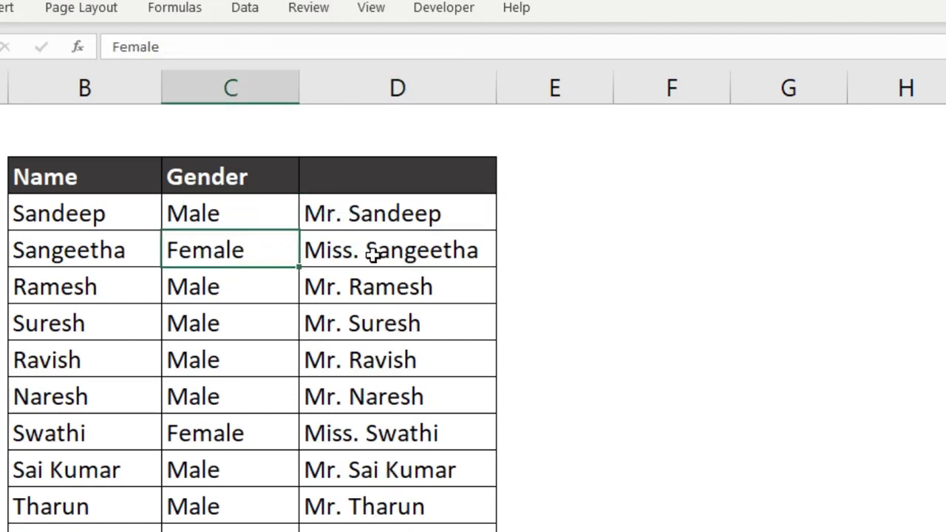
click(373, 254)
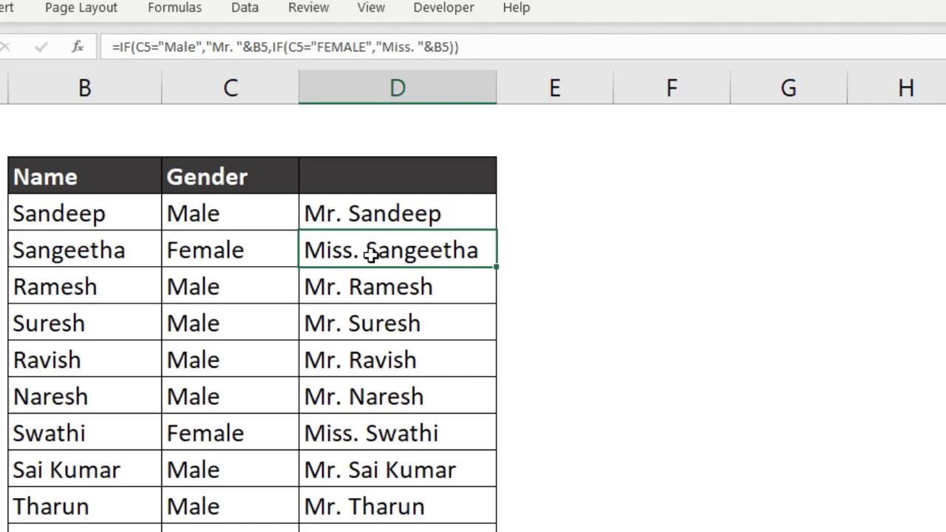
click(209, 186)
Step: On the Auto S.No sheet, enter the sample name FDF in C2 and DF in C3 and C4
click(355, 174)
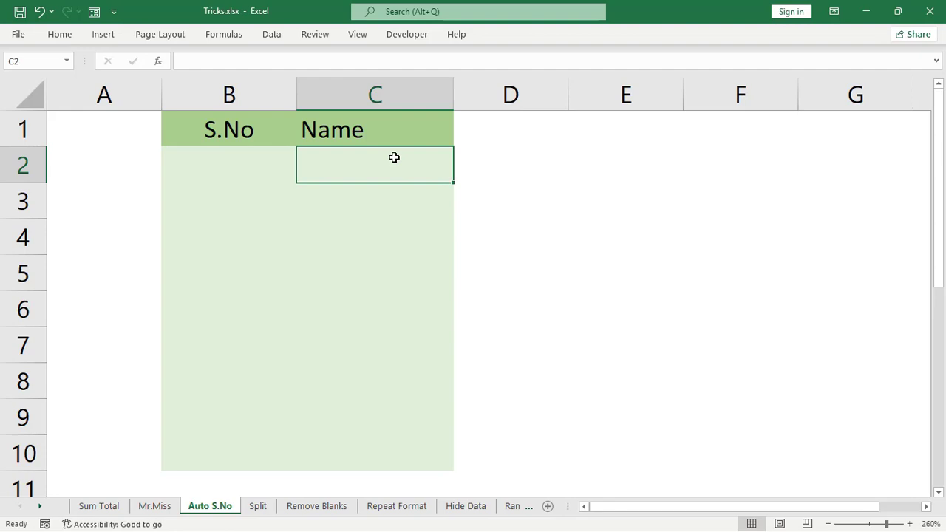
text(FDF)
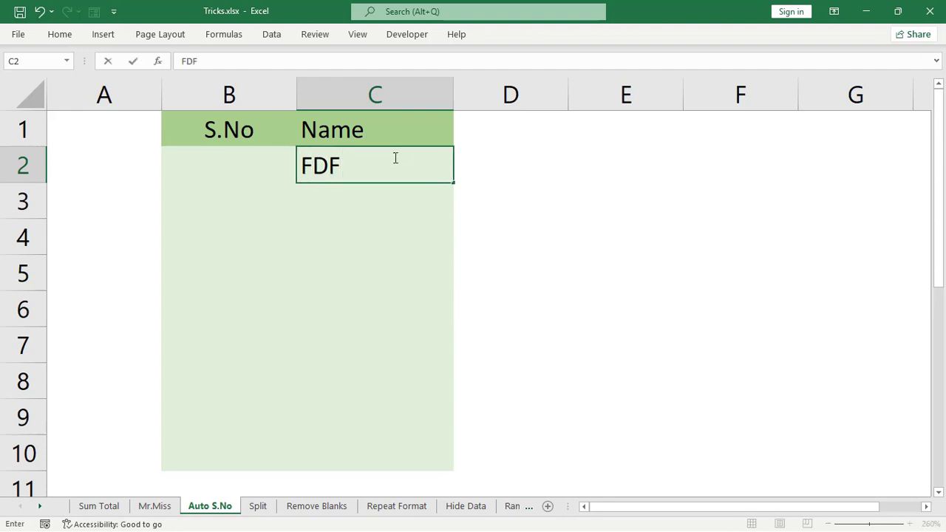
key(Return)
text(DF)
key(Return)
text(DF)
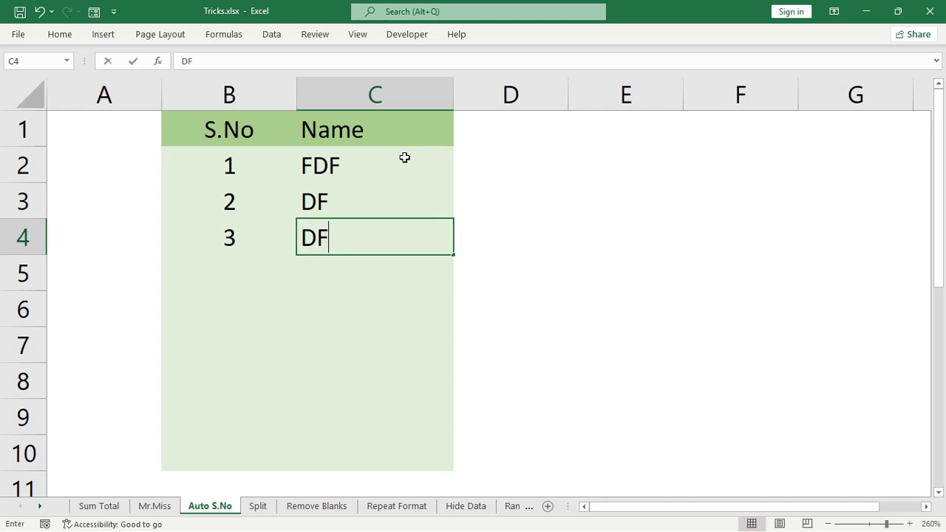
key(Return)
Step: Enter the sample name DF in C6, go back to enter it in C5, and add it in C7
key(Return)
text(DF)
key(Return)
key(Up)
key(Up)
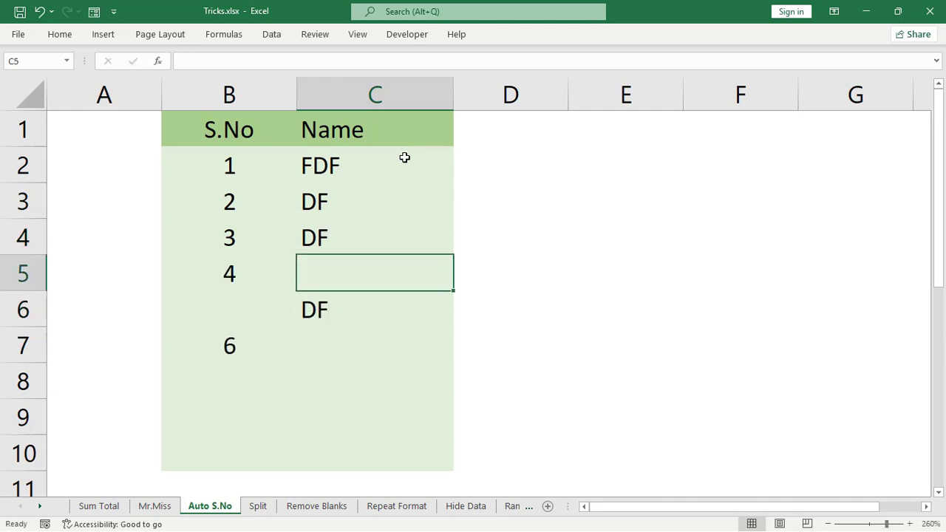
text(DF)
key(Return)
key(Return)
text(DF)
key(Return)
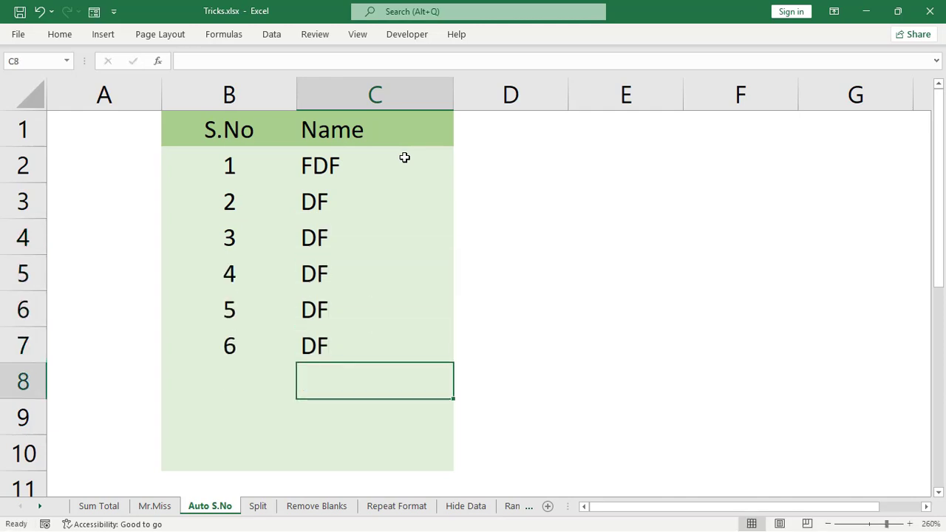
Step: Clear the existing serial number formulas from B2:B7
key(Up)
key(ctrl+Up)
key(Left)
key(Down)
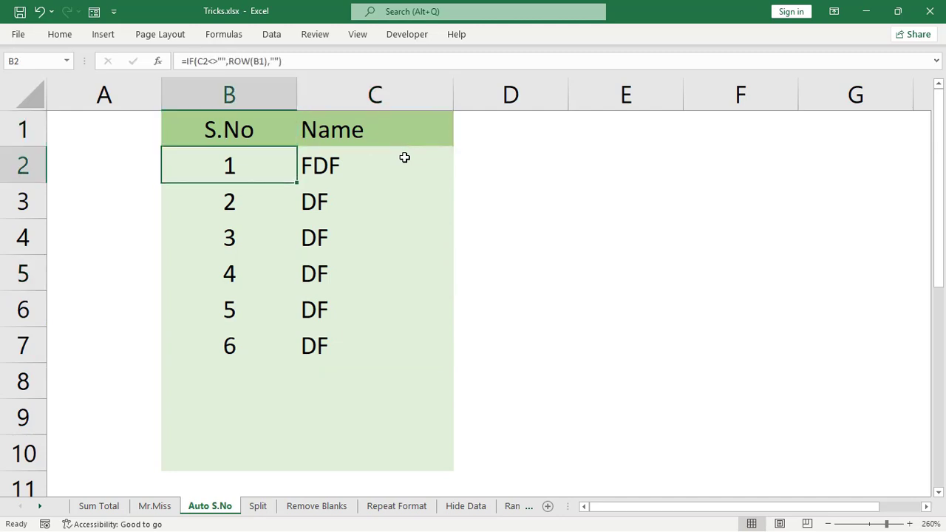
key(ctrl+shift+Down)
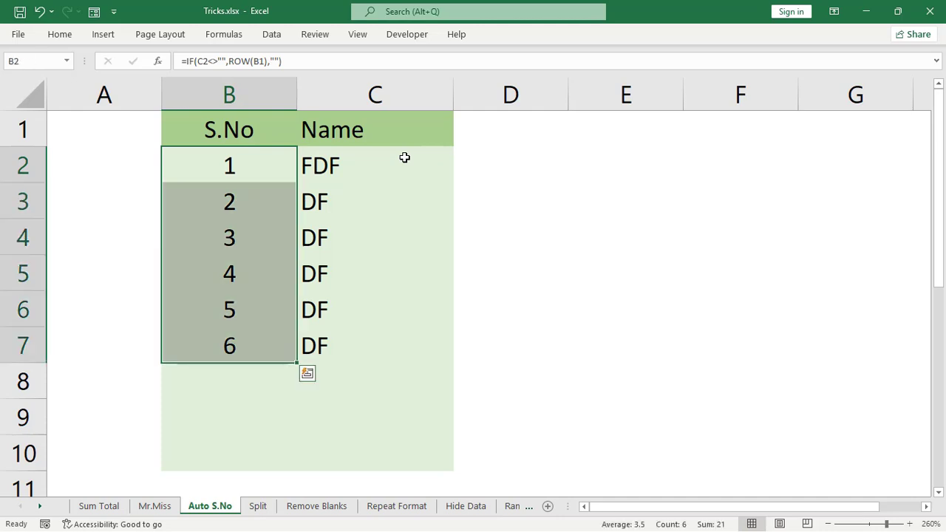
key(Delete)
Step: Clear the sample names from C2:C7 and return to cell B2
key(Right)
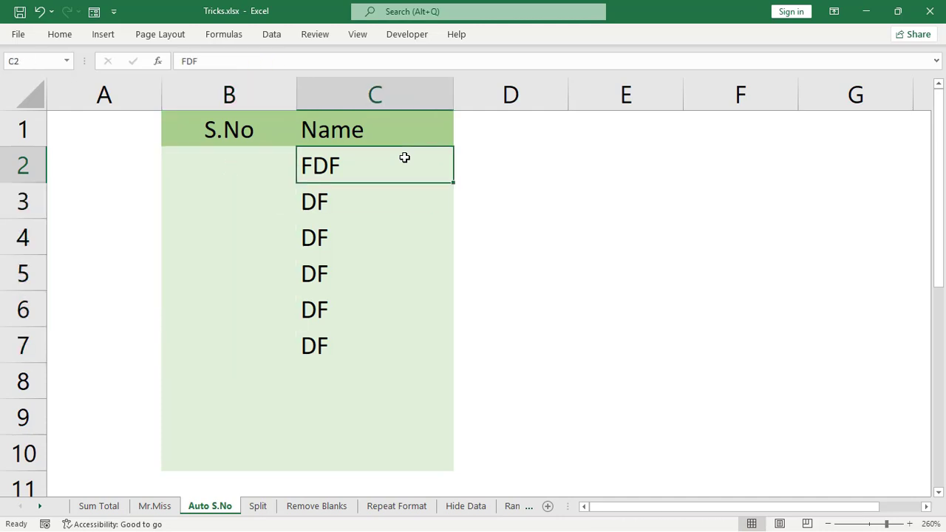
key(ctrl+shift+Down)
key(Delete)
key(Left)
key(Up)
key(Down)
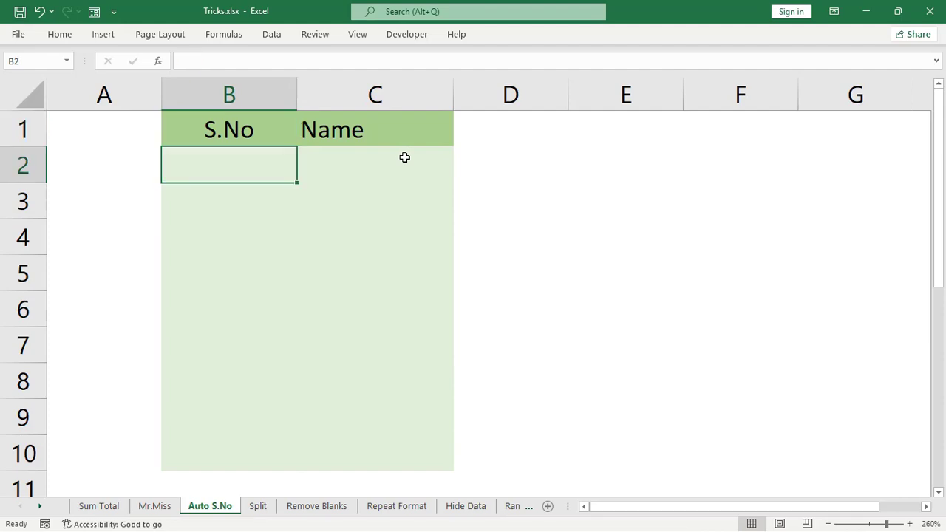
Step: Start an IF formula in B2 that tests whether C2 is not empty, using C2<>""
text(=I)
text(F()
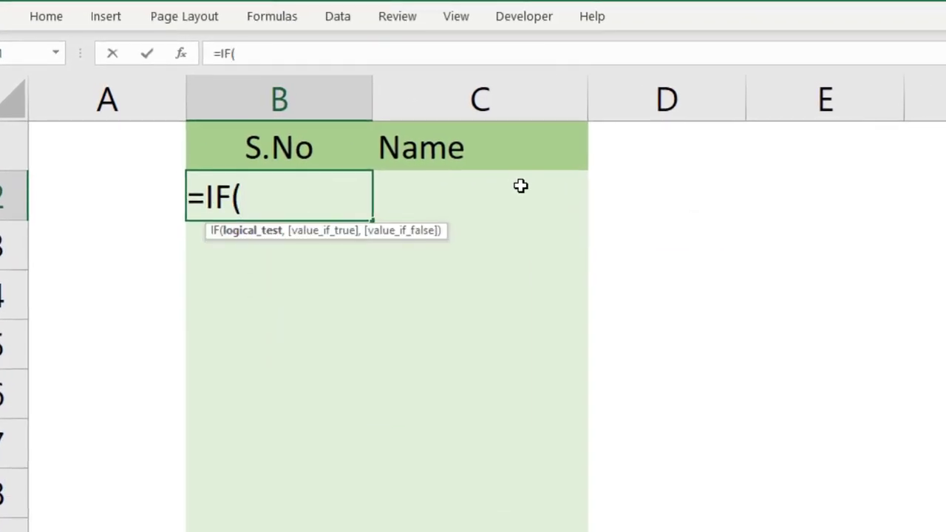
click(461, 185)
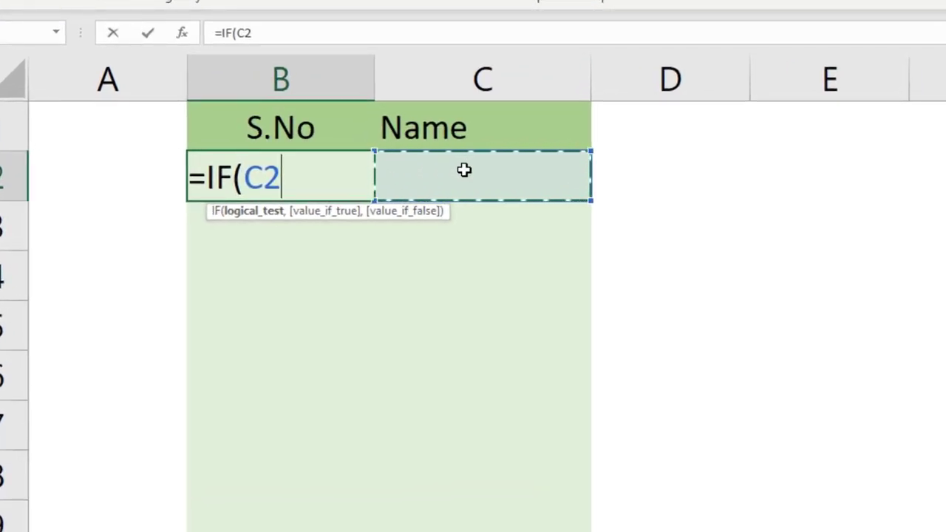
text(<>)
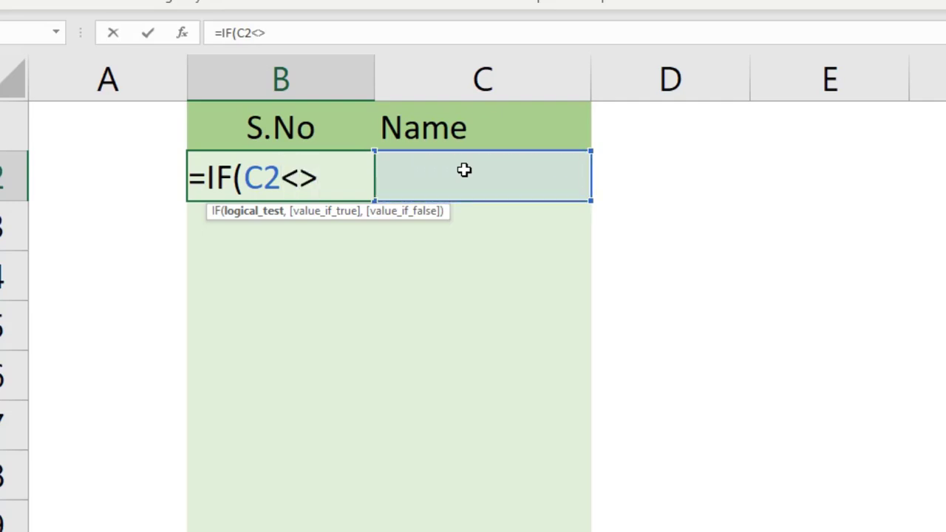
text("",)
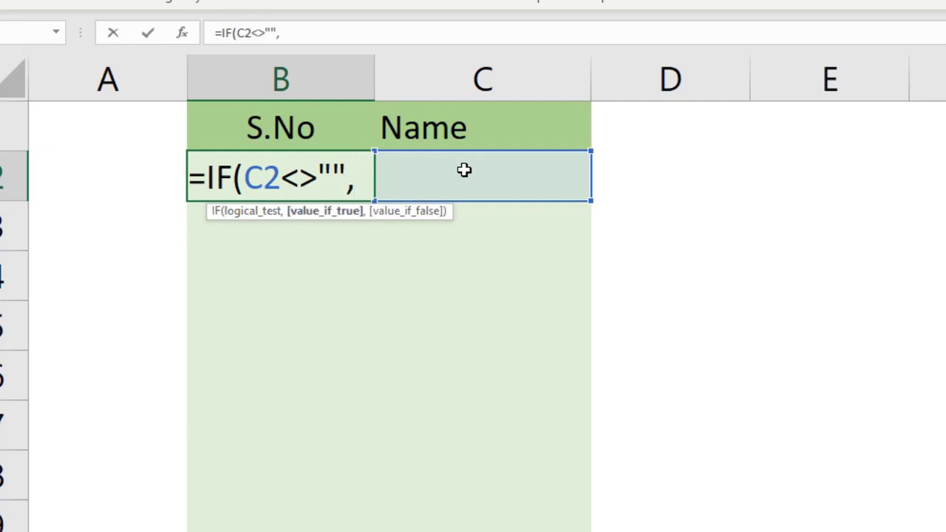
Step: Set the IF's true result to ROW(B1) and its false result to "", then commit the B2 formula
text(roW)
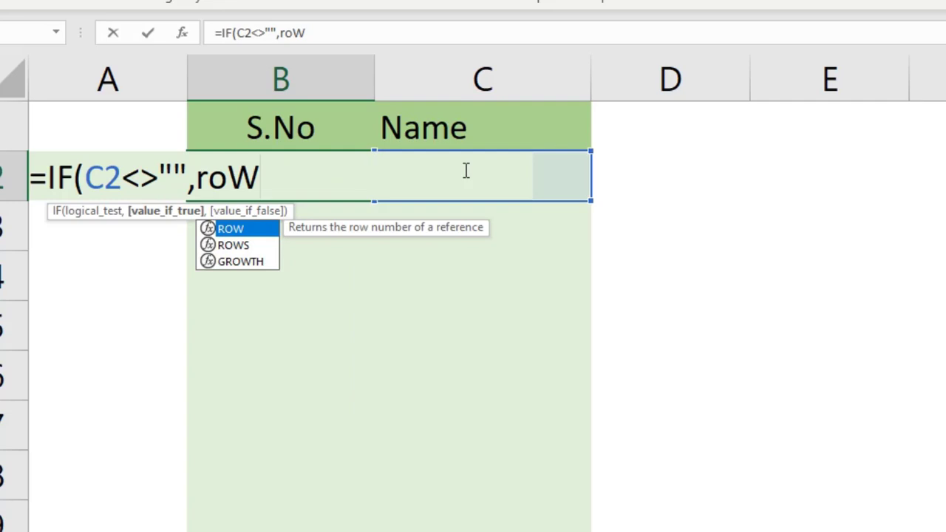
key(Tab)
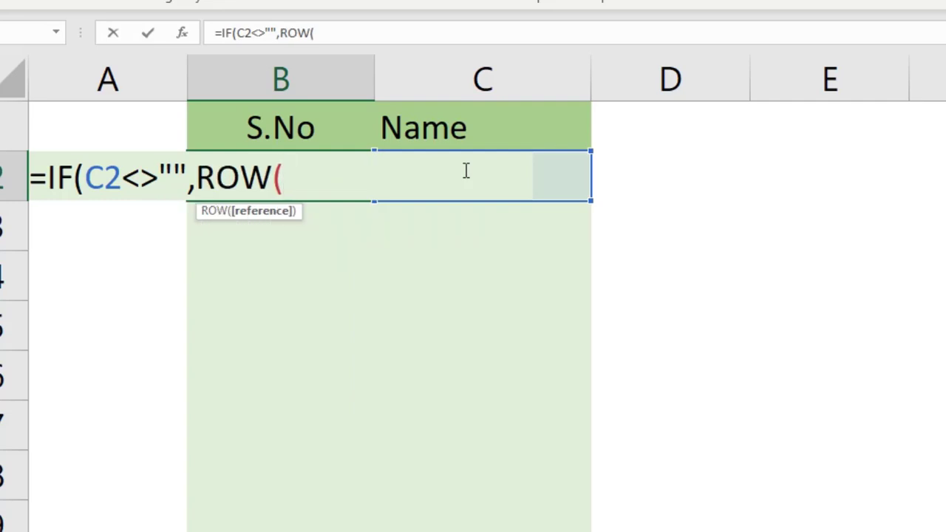
click(284, 128)
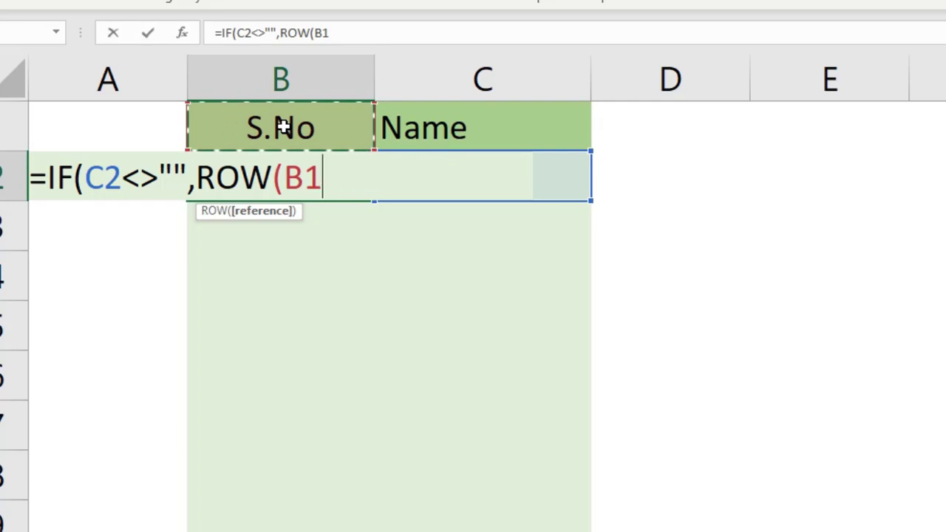
text())
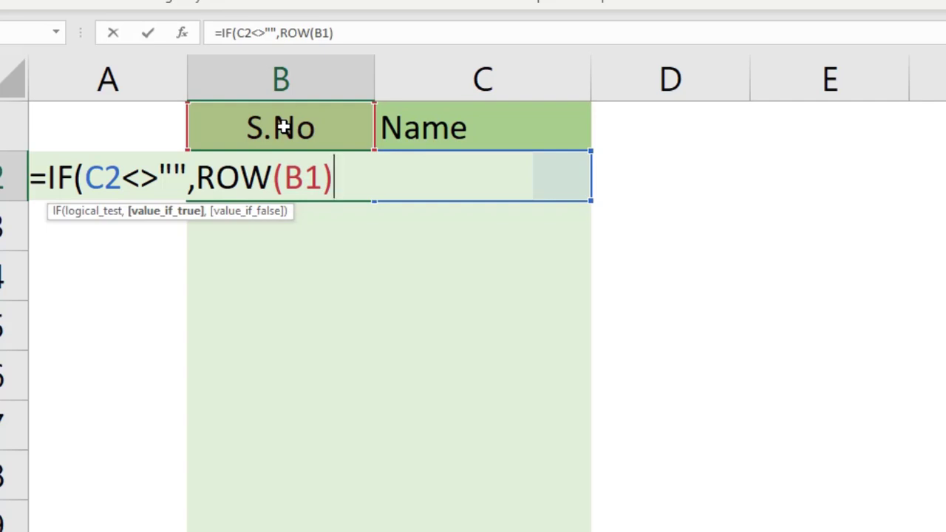
text(,)
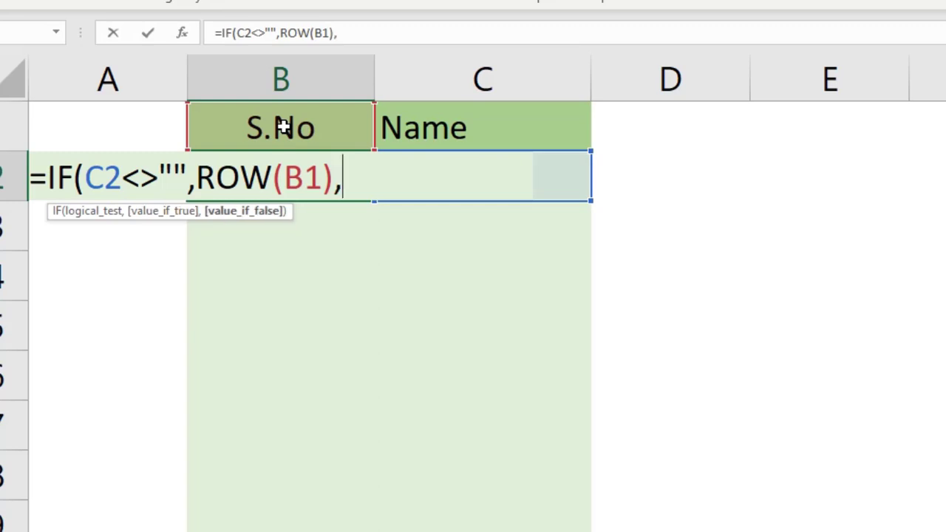
text(""))
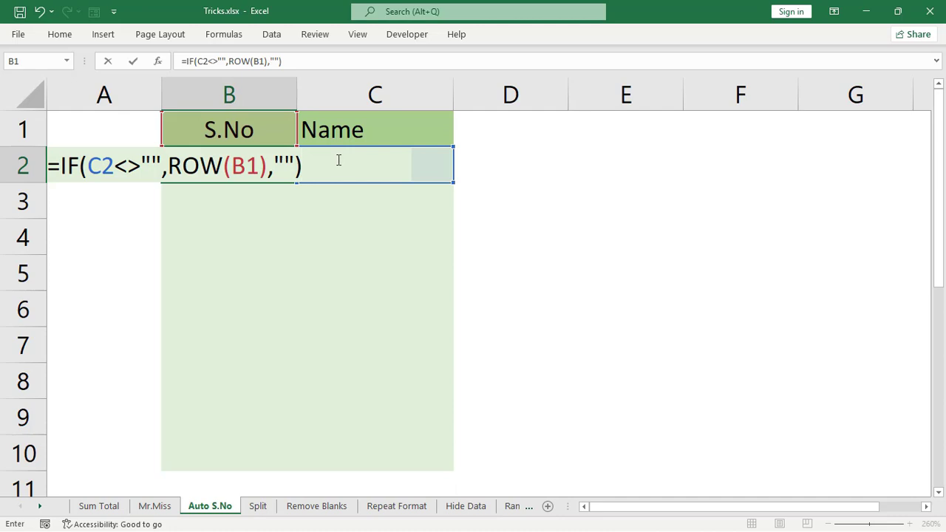
key(Return)
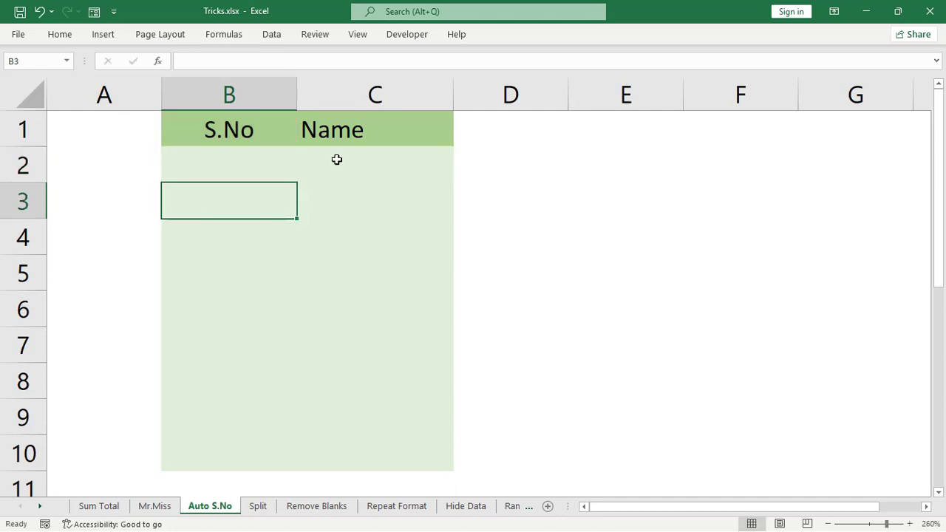
Step: Fill the serial number formula from B2 down to B10
click(335, 160)
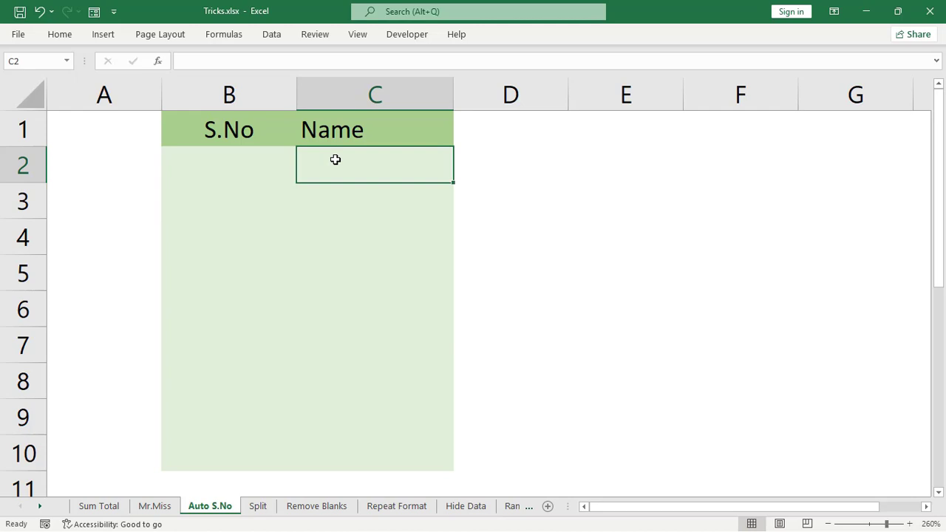
key(Left)
drag(295, 184, 278, 466)
drag(282, 204, 294, 188)
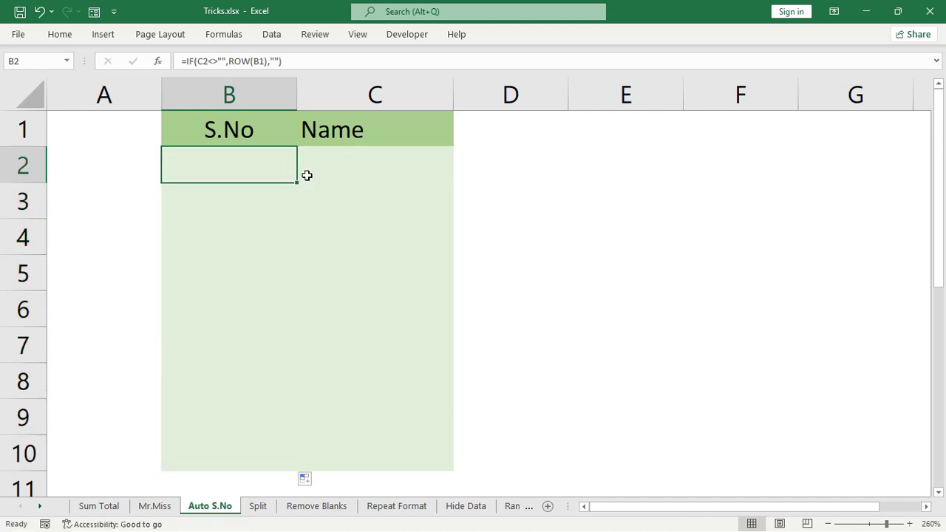
Step: Test the automatic numbering by entering SDSD as the name in each cell from C2 to C7
click(317, 170)
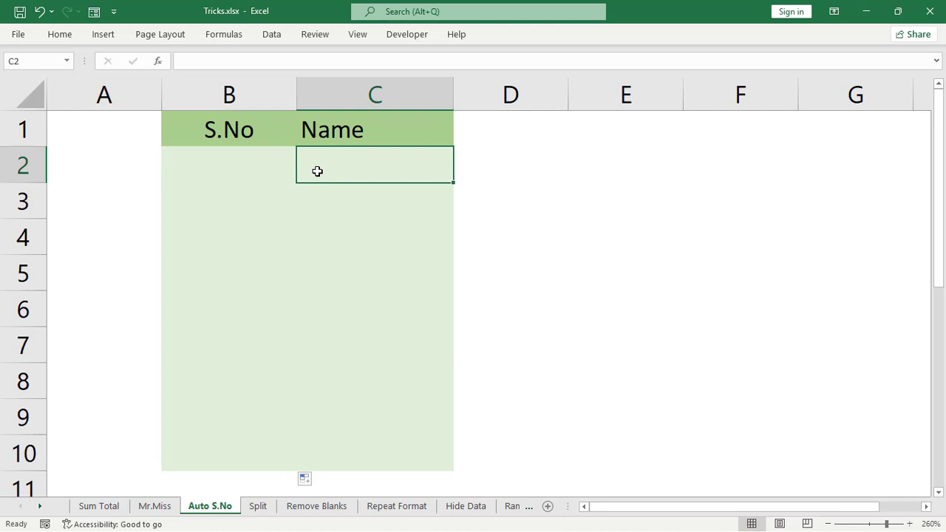
text(SDSD)
key(Return)
text(SDS)
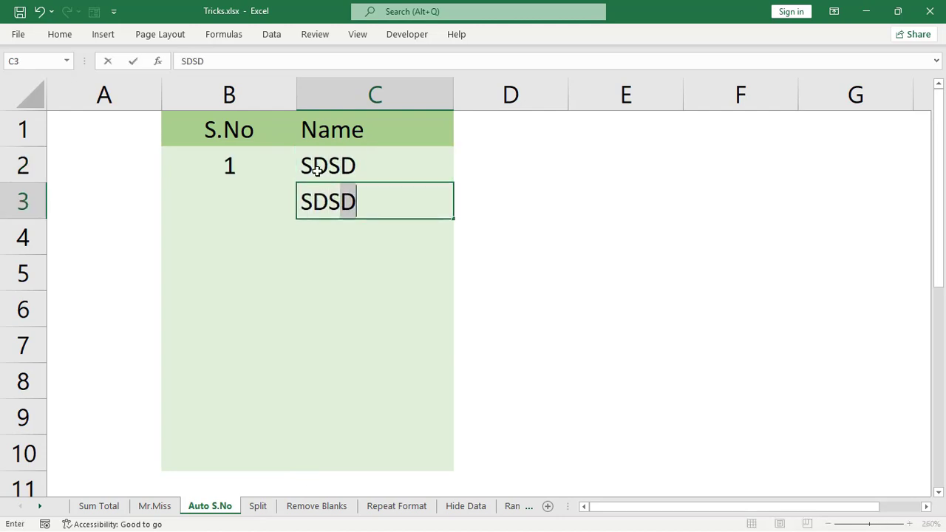
key(Return)
text(SDS)
key(Return)
text(SDS)
key(Return)
text(SDS)
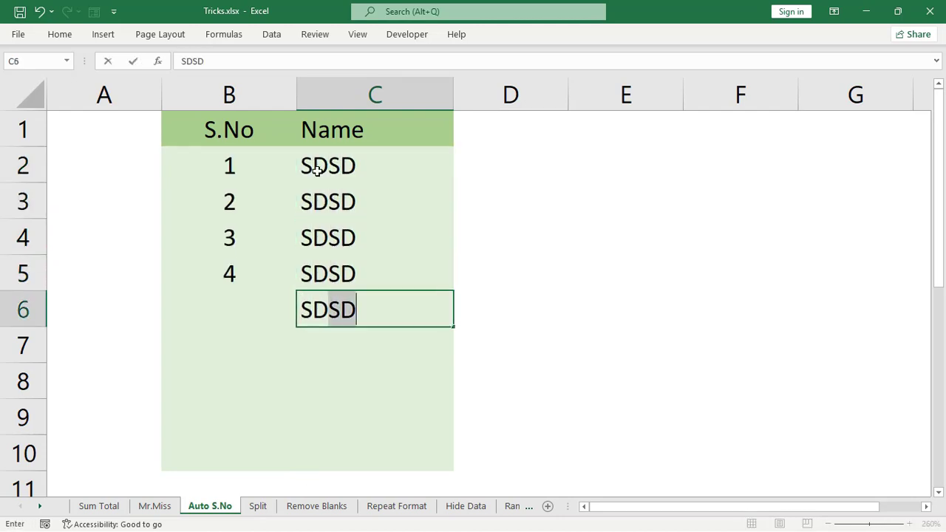
key(Return)
text(SDS)
key(Down)
Step: Enter SDSD in C9 ahead of the skipped row, then enter SEW in C8
key(Down)
text(SDS)
key(Up)
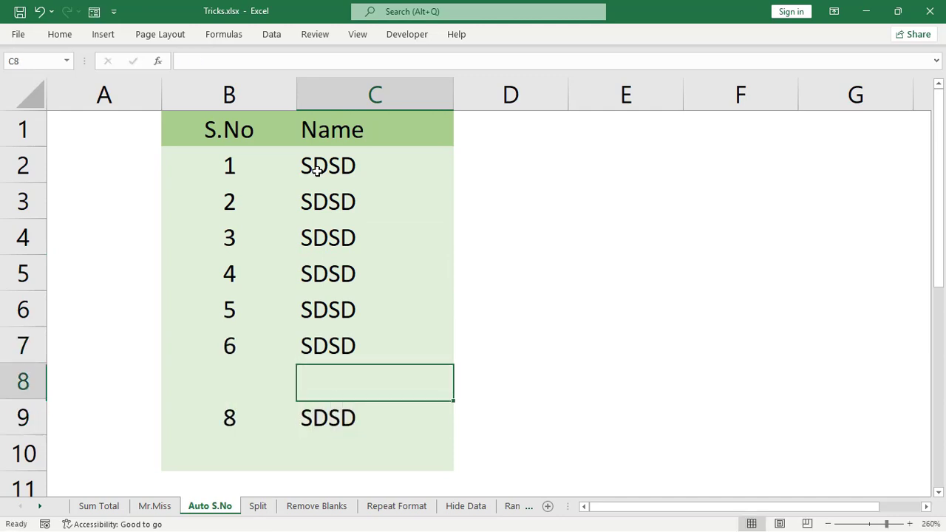
text(SEW)
key(ctrl+Return)
Step: Replace the first three sample names in C2:C4 with TR, XCSXD and ASDAS
key(ctrl+Up)
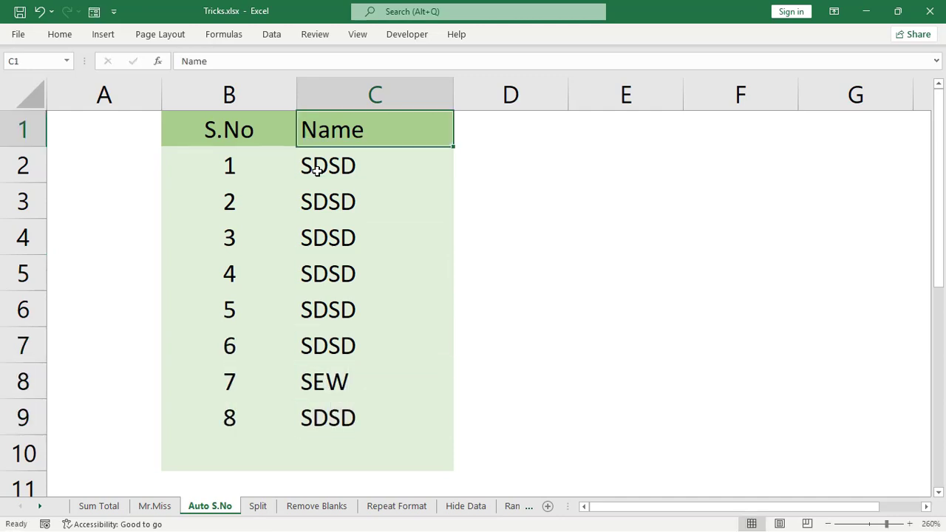
click(316, 170)
text(TR)
key(Return)
text(XCSXD)
key(Return)
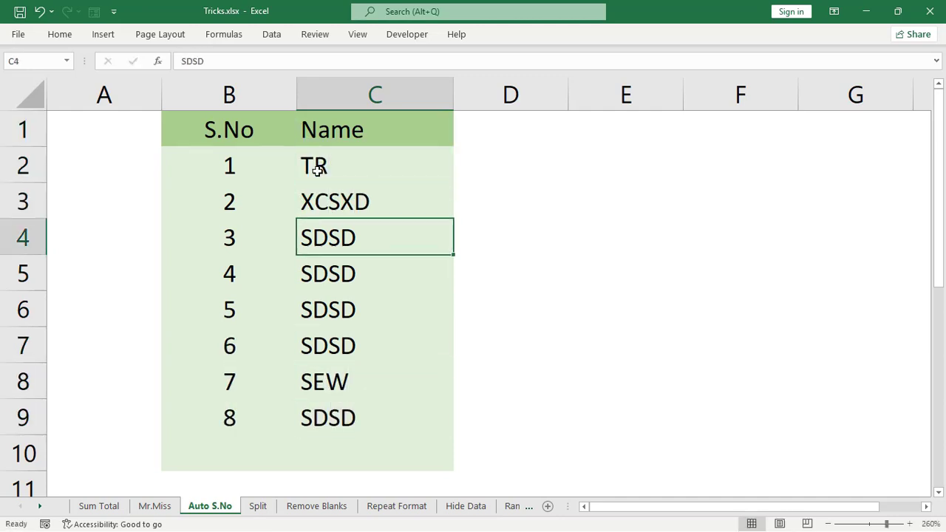
text(ASDAS)
key(Return)
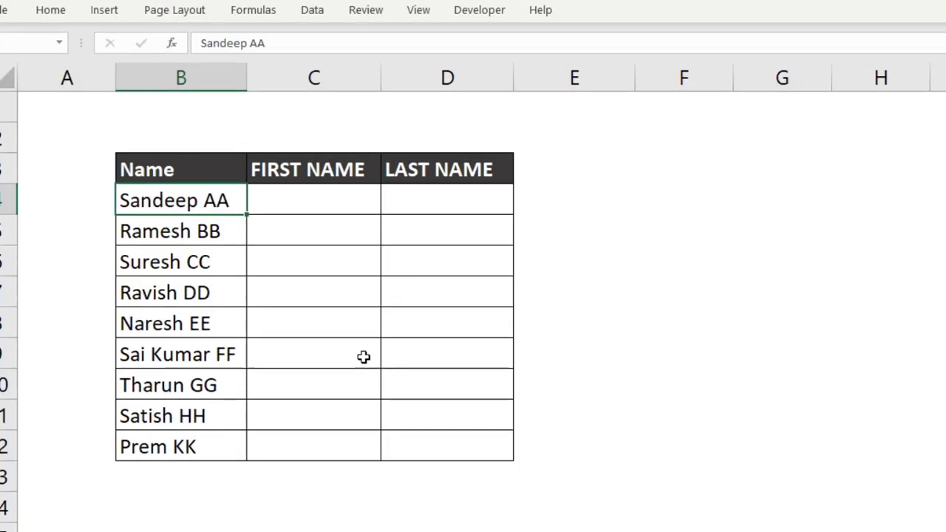
Step: On the name-splitting sheet, examine the first row's full name and its FIRST NAME and LAST NAME cells
click(299, 208)
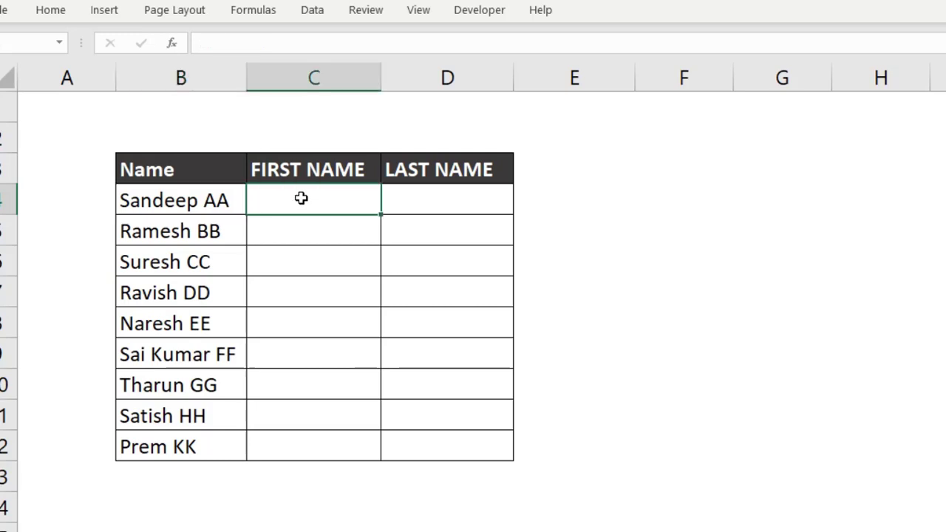
click(432, 206)
click(332, 189)
click(412, 204)
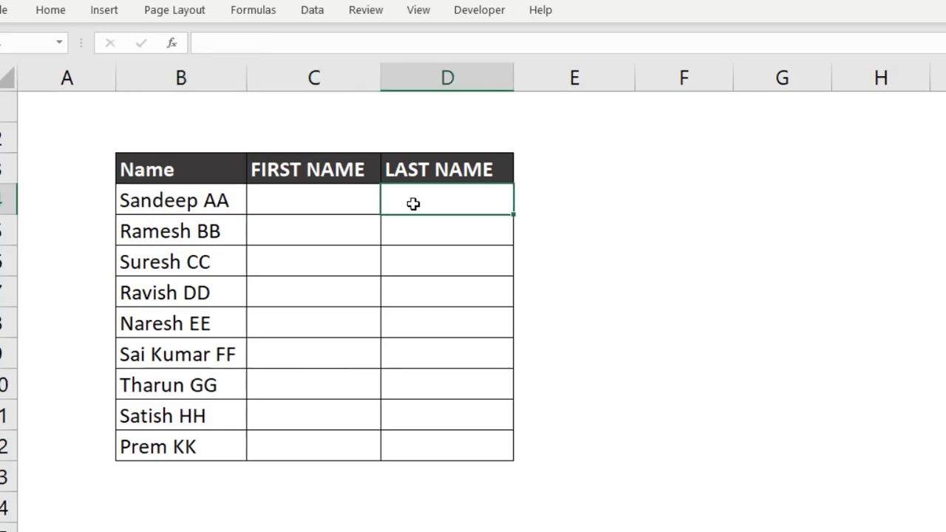
click(333, 208)
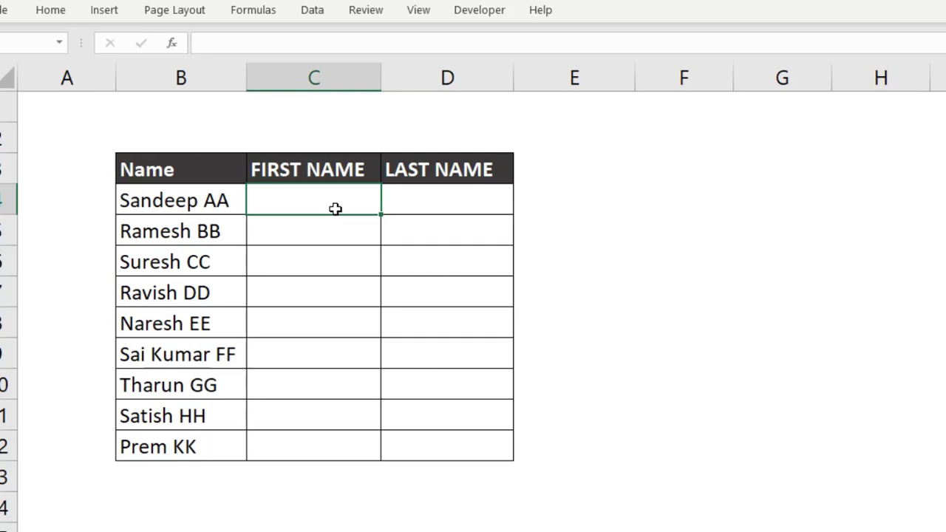
click(173, 198)
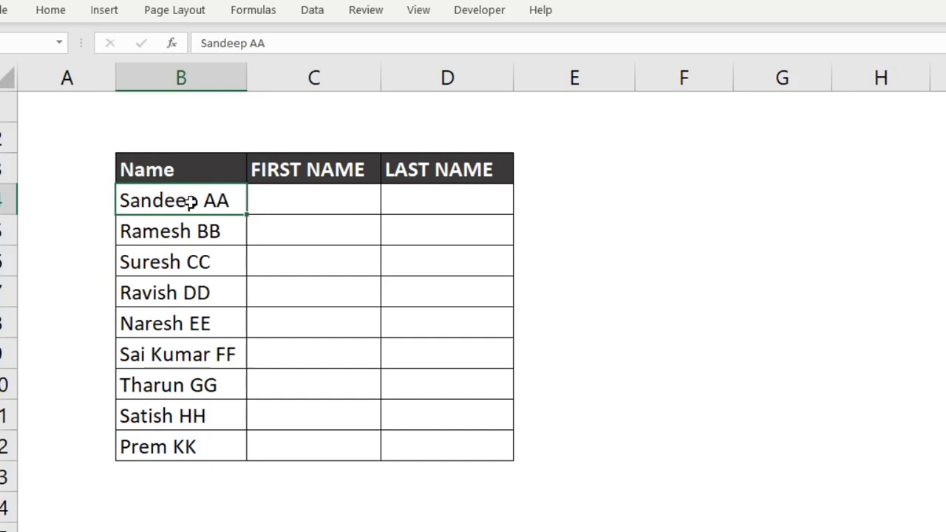
Step: Copy the first name from B4 into C4 and Flash Fill the rest of the FIRST NAME column from it
double_click(197, 201)
drag(196, 201, 122, 198)
key(ctrl+c)
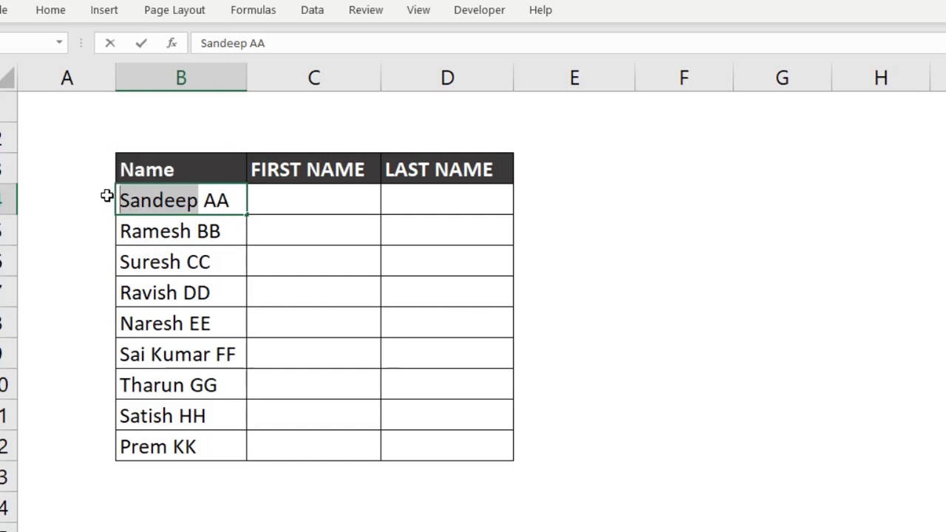
key(Return)
click(301, 193)
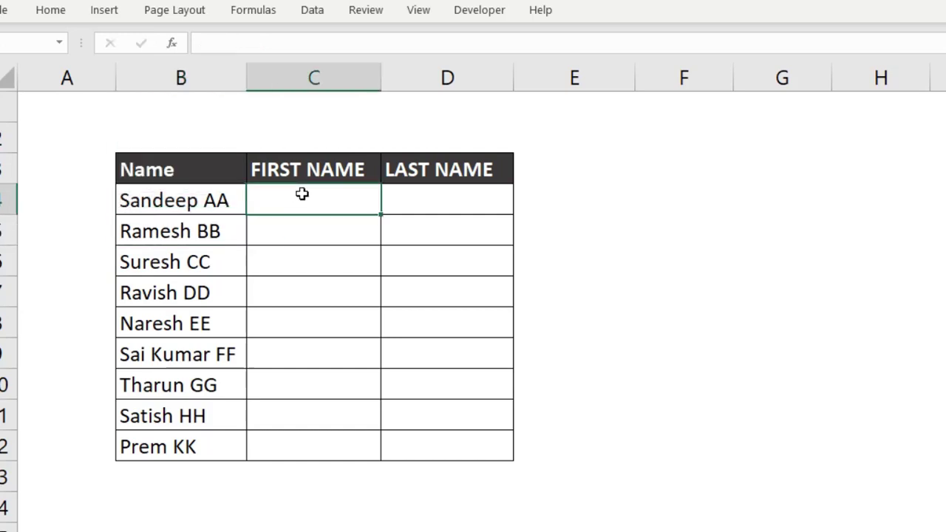
key(ctrl+v)
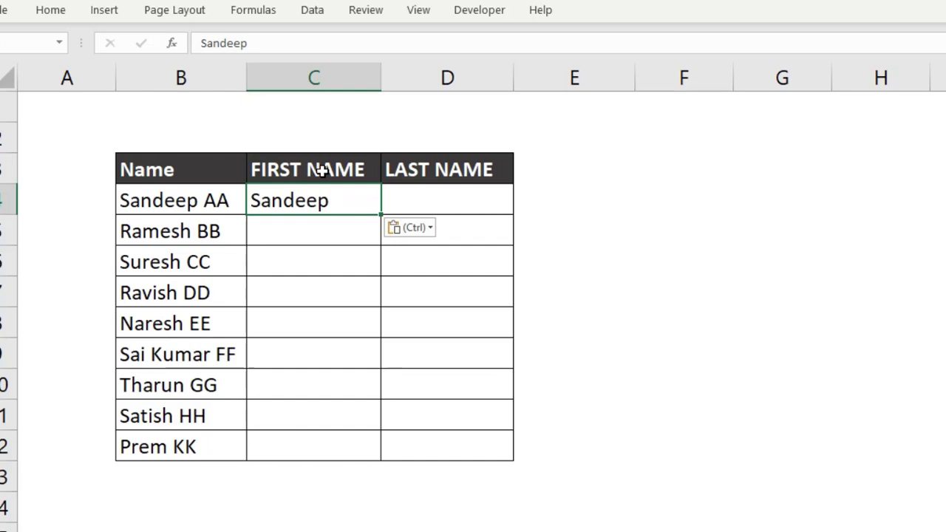
key(ctrl+e)
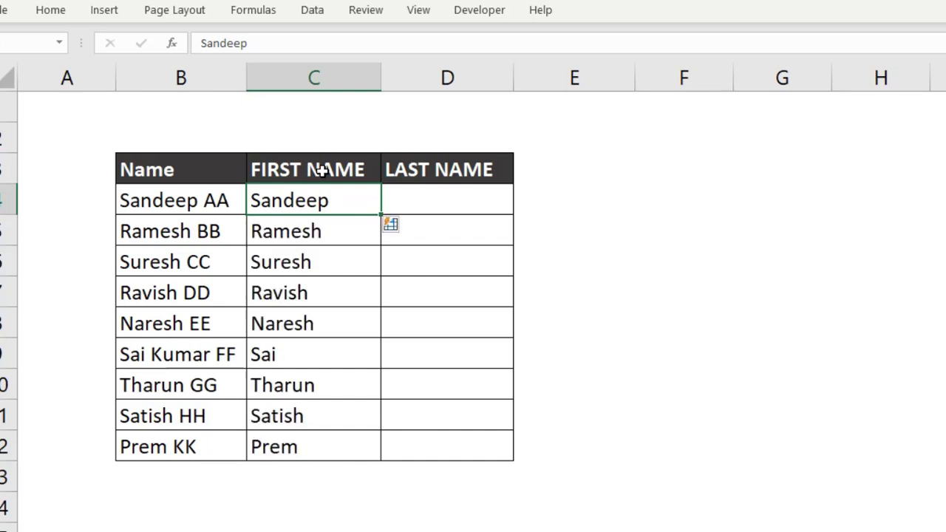
click(186, 193)
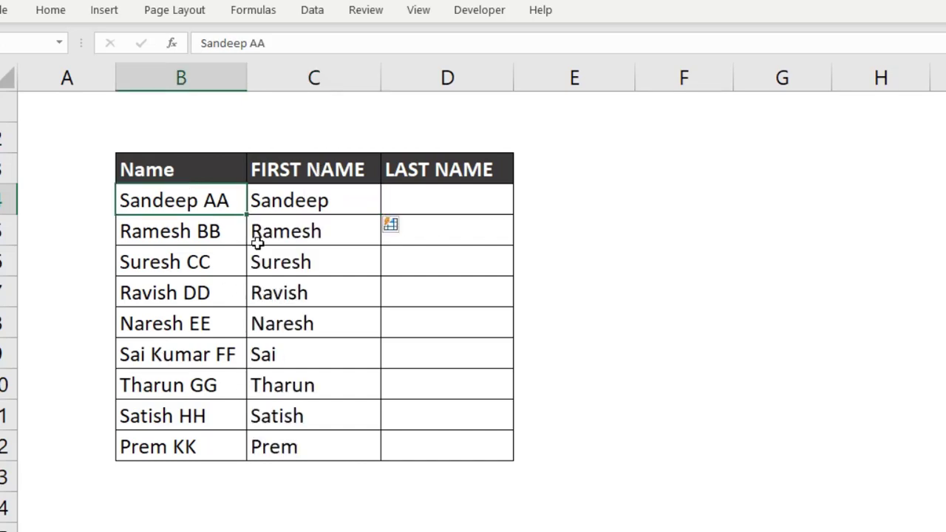
drag(285, 185, 292, 447)
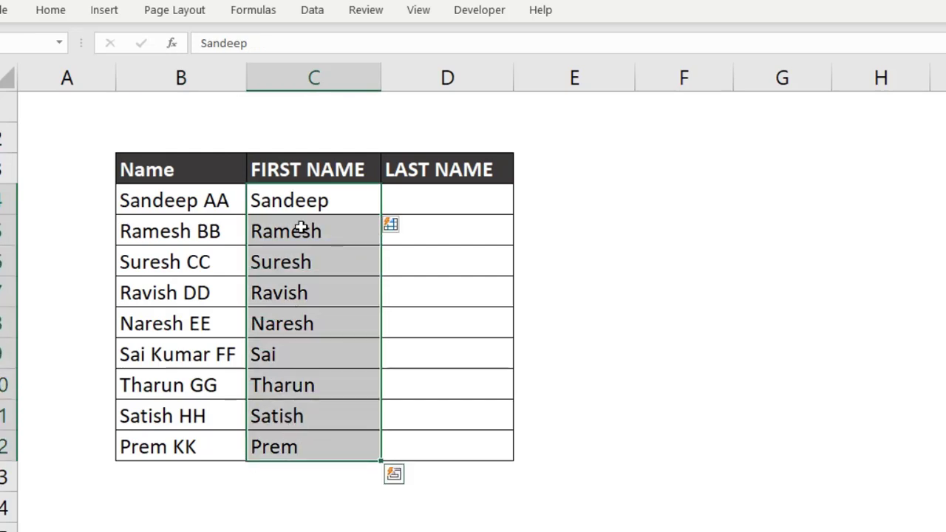
click(305, 207)
Step: Copy the last name from B4 into D4 and Flash Fill the rest of the LAST NAME column from it
click(243, 201)
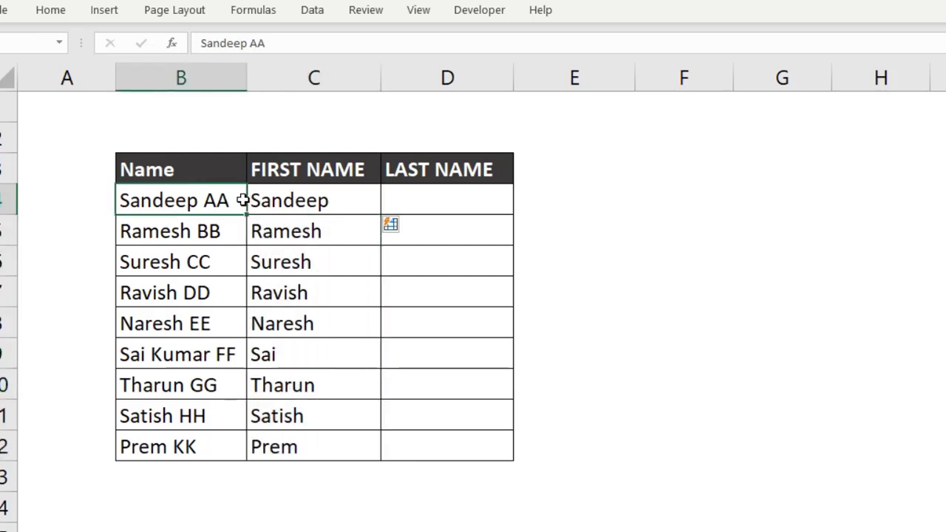
double_click(216, 200)
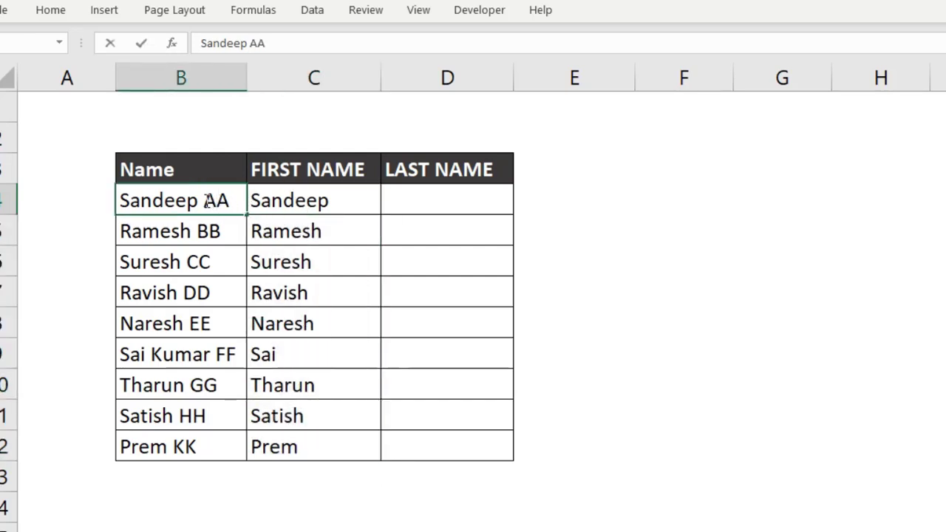
drag(205, 200, 231, 200)
key(ctrl+c)
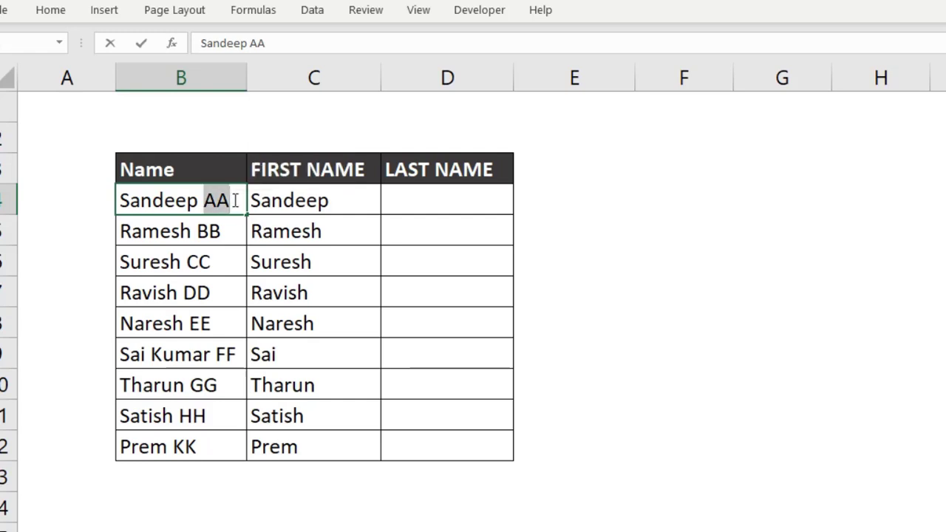
click(404, 197)
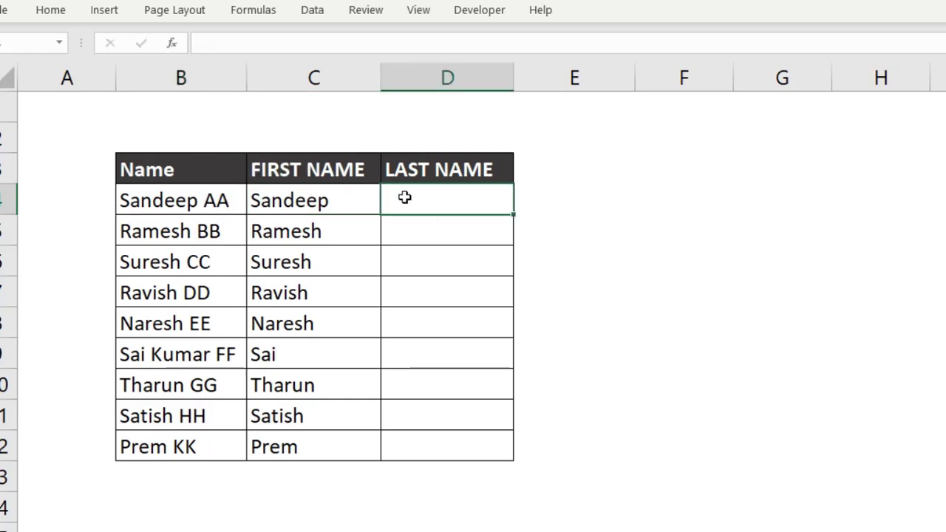
key(ctrl+v)
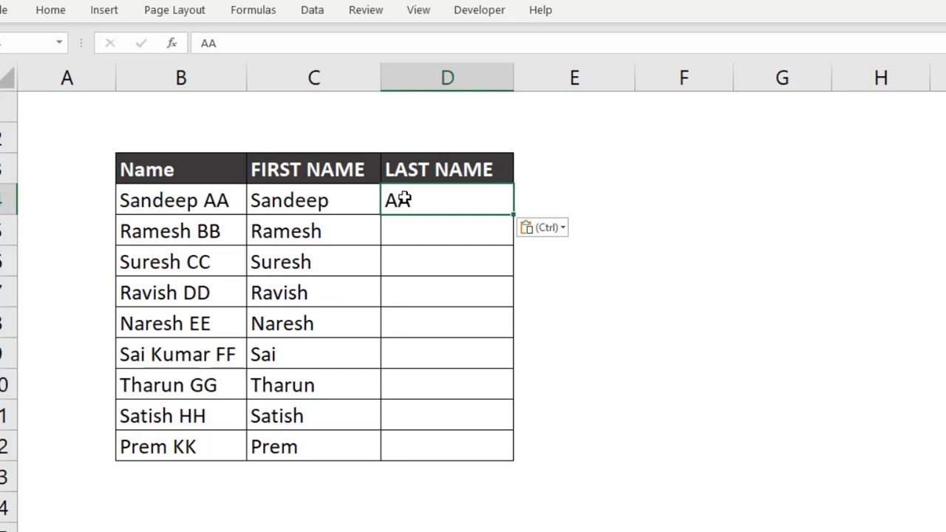
key(ctrl+e)
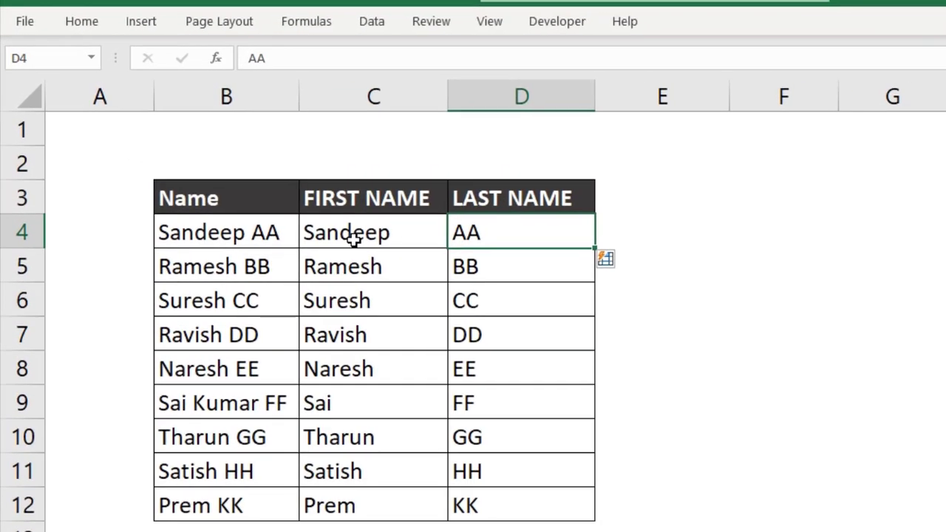
Step: Clear the filled first and last names from C4:D12
drag(352, 234, 450, 332)
click(382, 236)
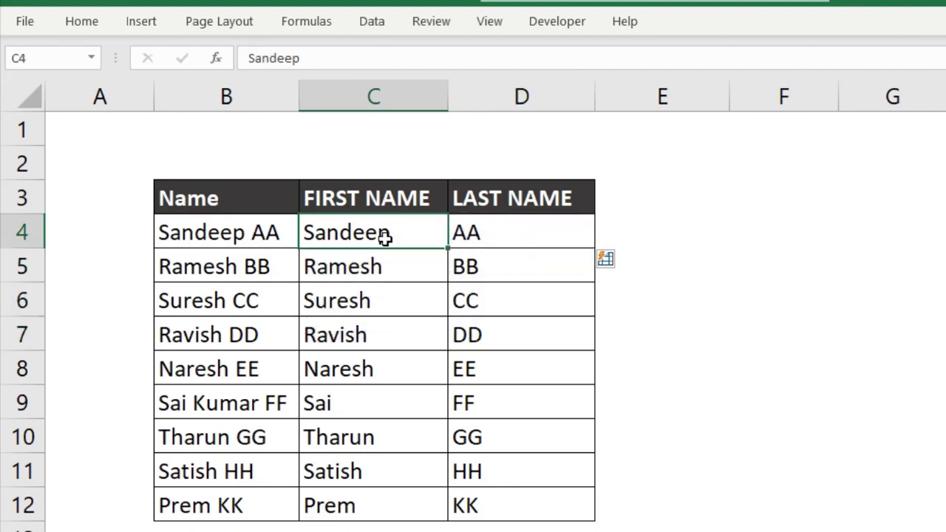
click(259, 232)
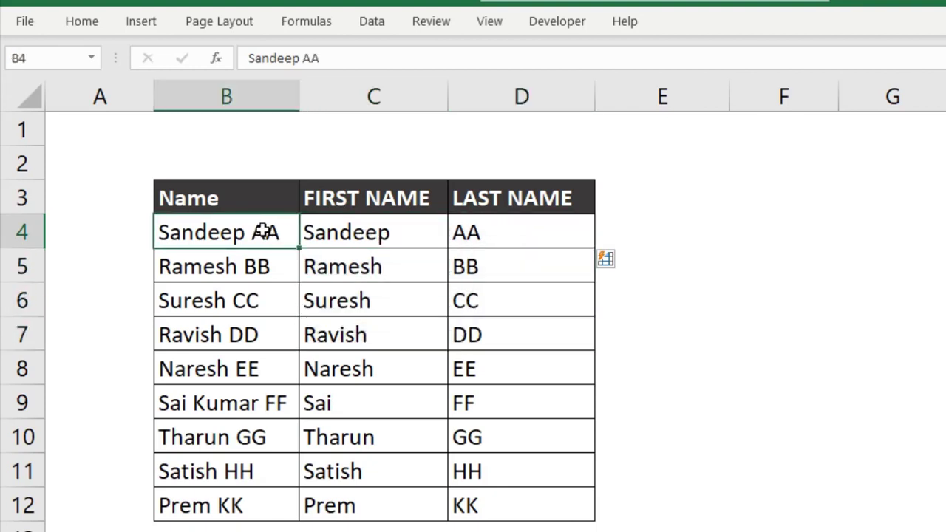
click(354, 232)
drag(447, 237, 459, 504)
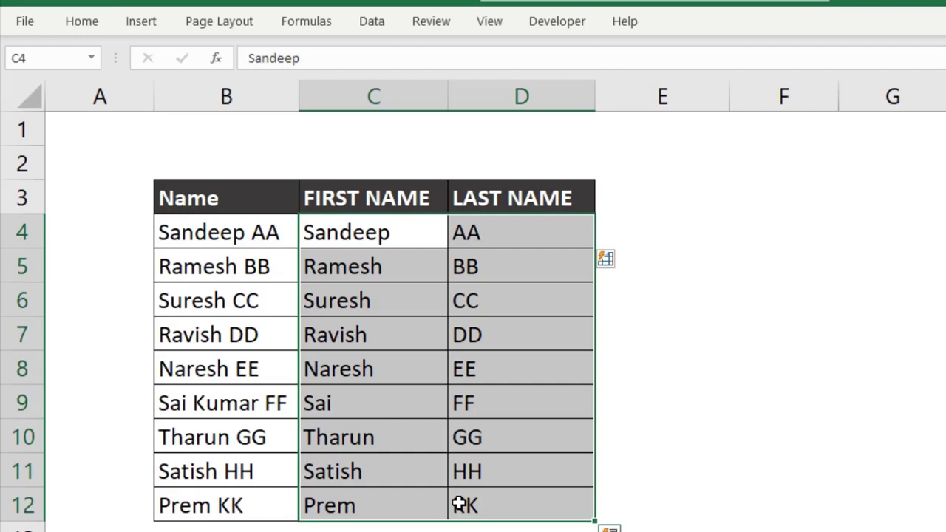
key(Delete)
click(384, 232)
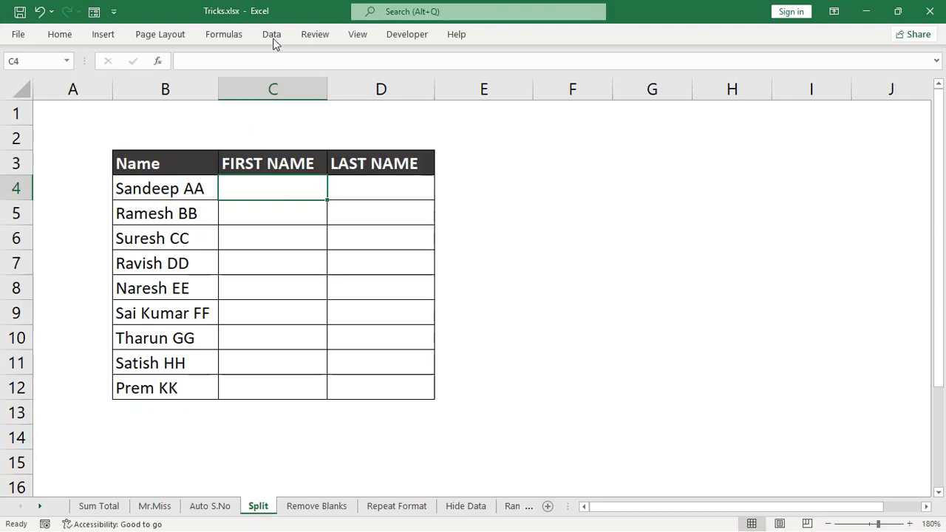
Step: Start Text to Columns on the names in B4:B12, choosing delimited data and adding Space as a delimiter
drag(163, 189, 196, 380)
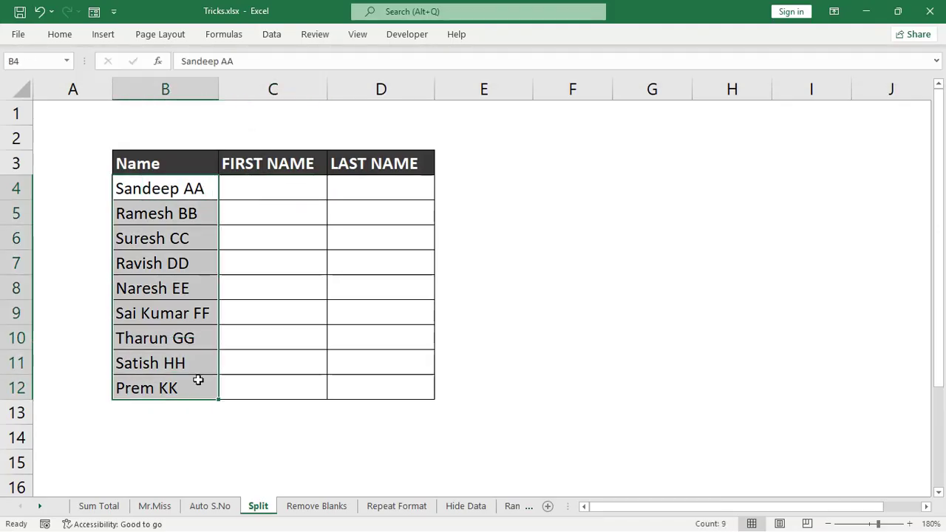
click(273, 34)
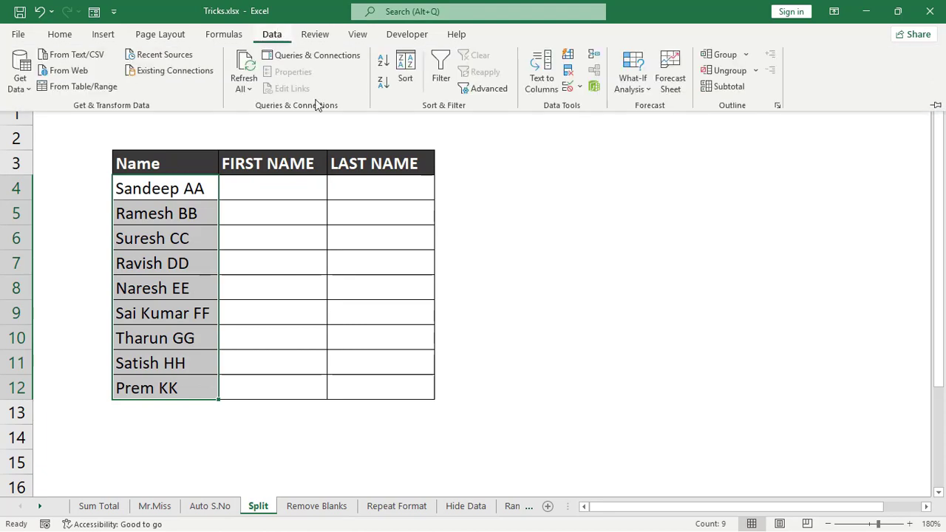
click(540, 74)
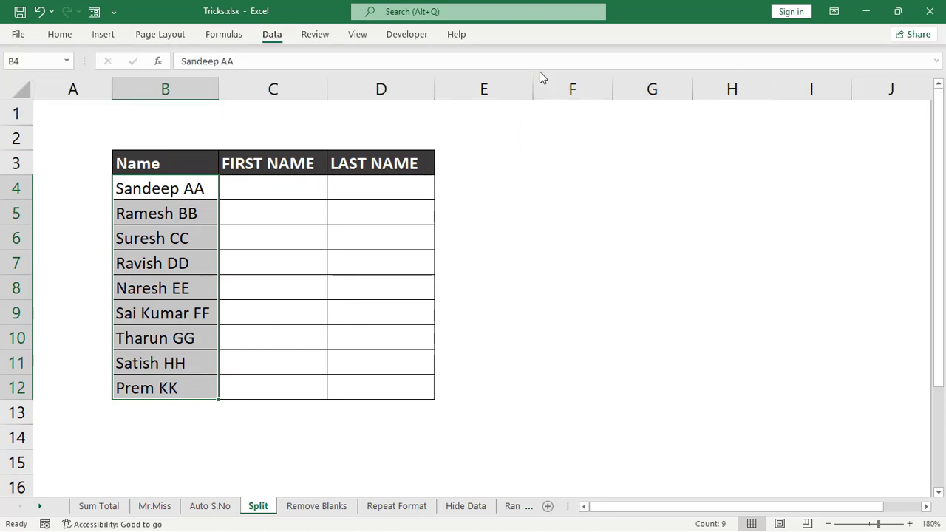
drag(319, 99, 430, 117)
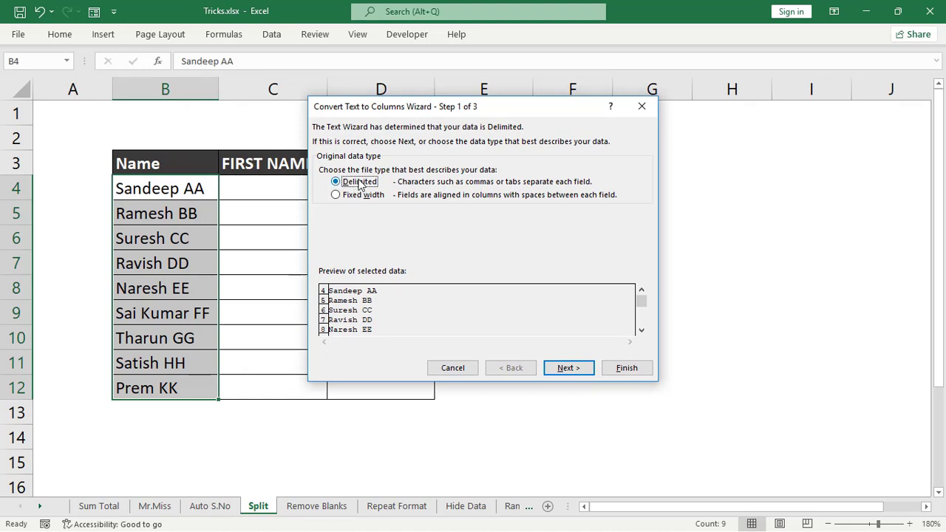
click(567, 368)
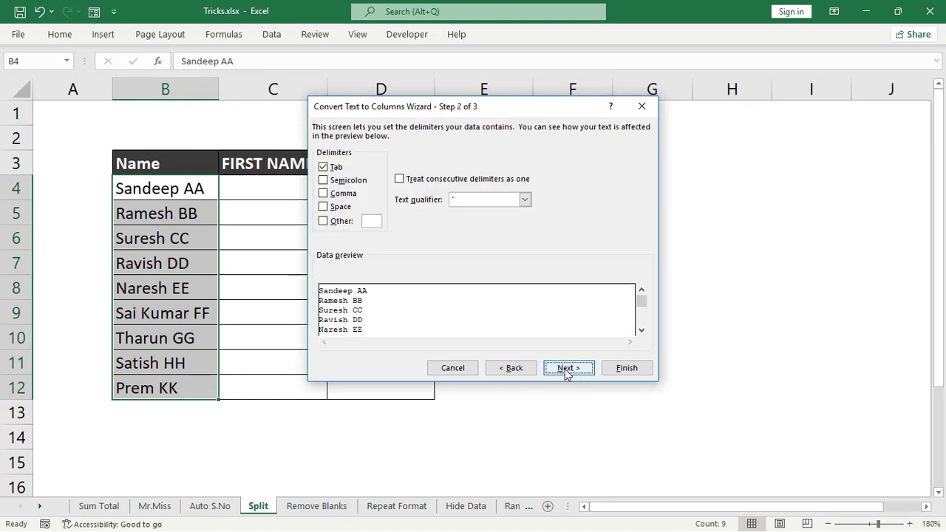
drag(472, 115, 589, 115)
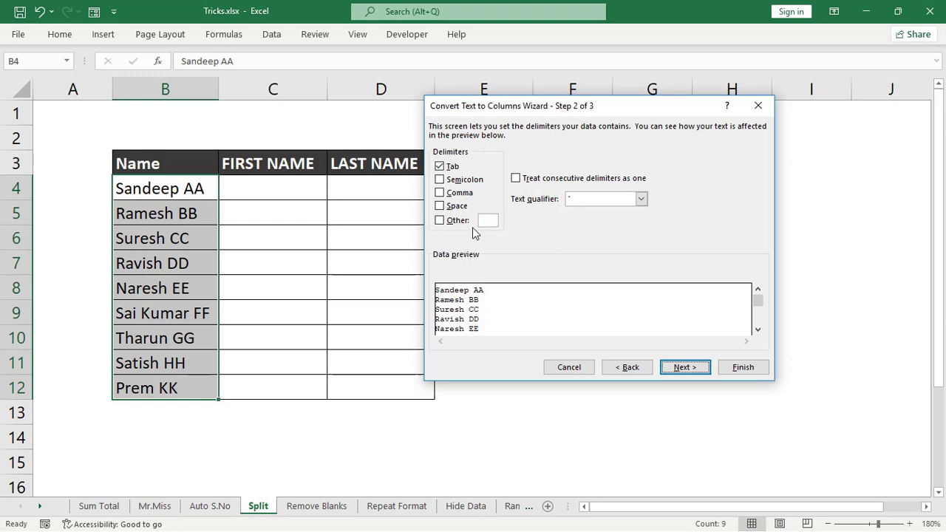
click(440, 206)
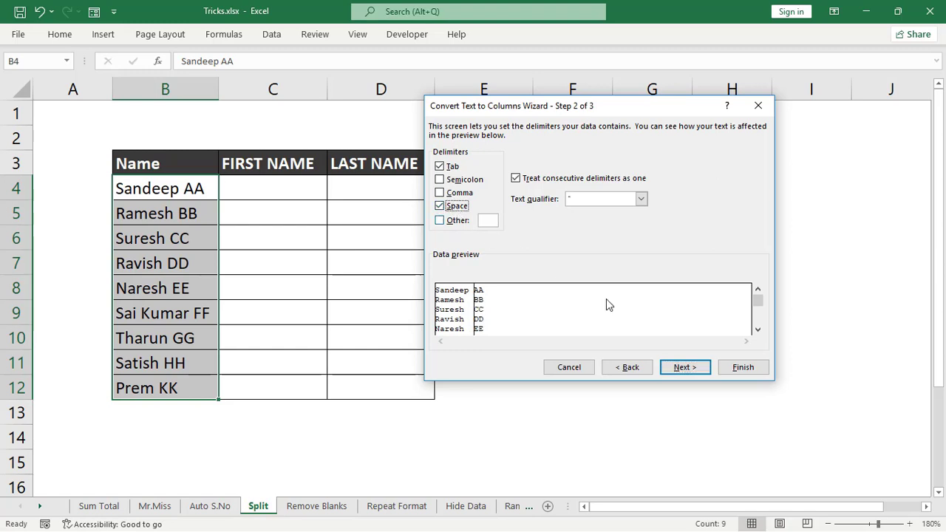
Step: Set the Text to Columns destination to $C$4 and finish the split
click(682, 366)
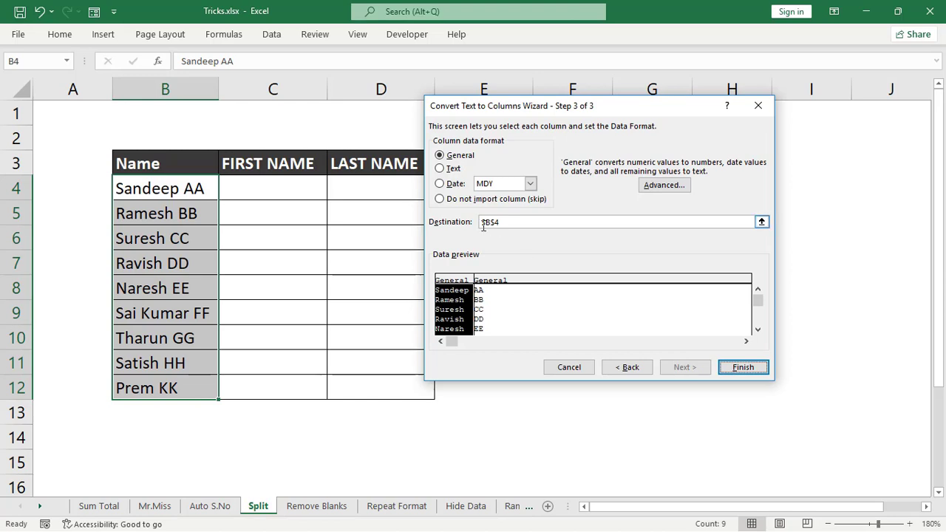
drag(527, 222, 459, 219)
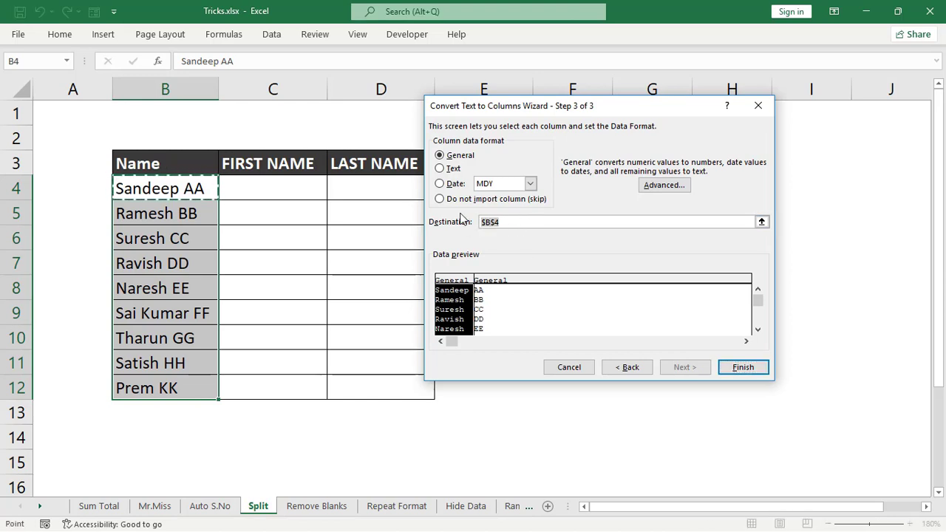
key(BackSpace)
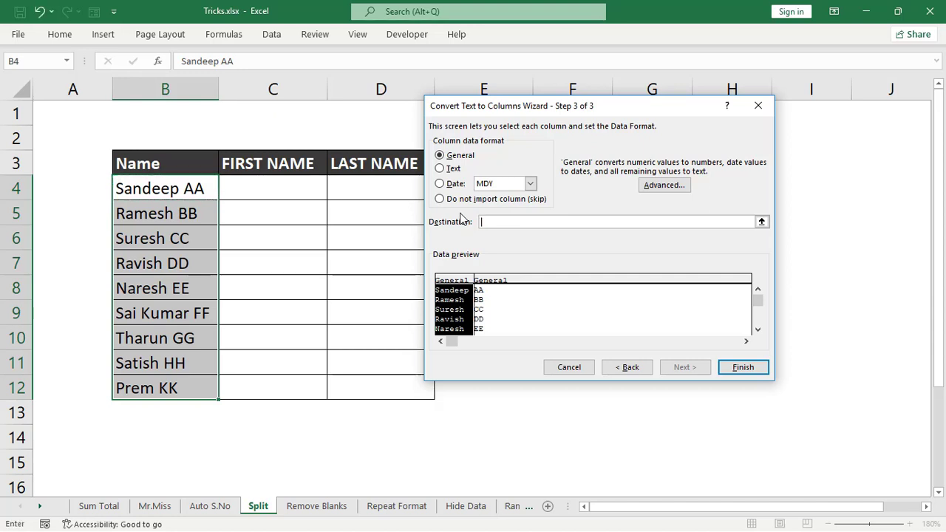
click(277, 187)
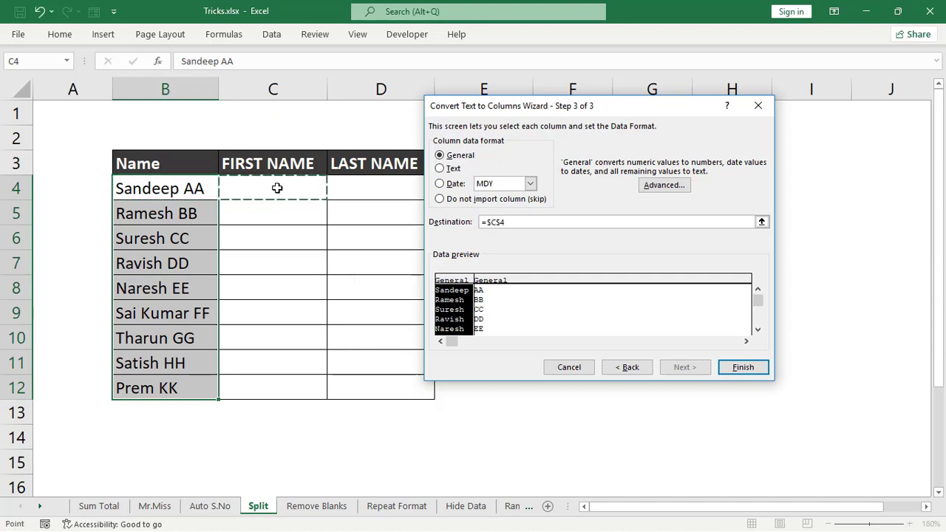
click(740, 368)
Step: Check the split first and last names against the full names, especially the three-part name in row 9
click(450, 311)
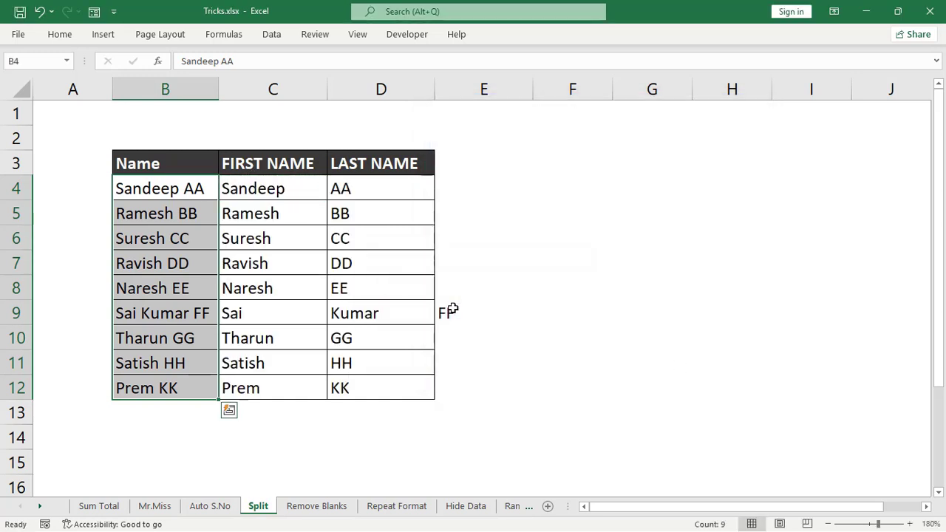
click(374, 209)
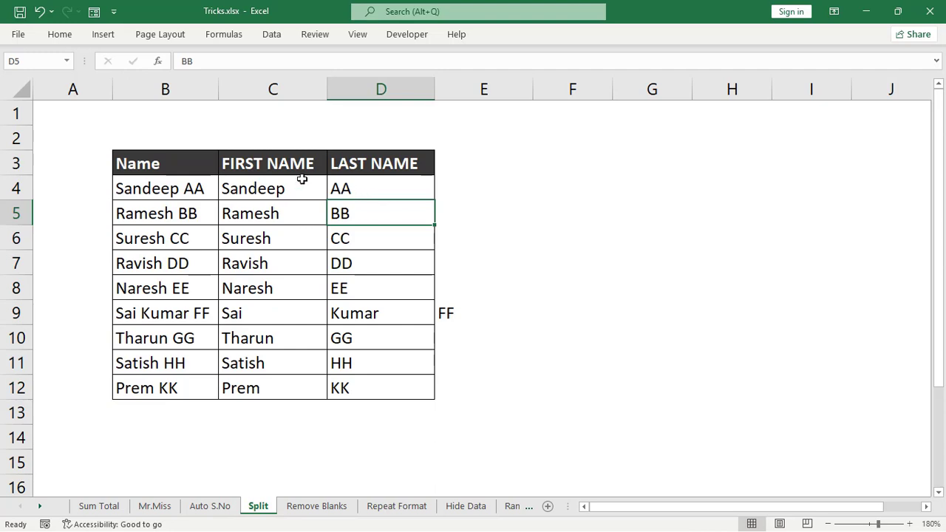
drag(302, 182, 432, 388)
click(394, 313)
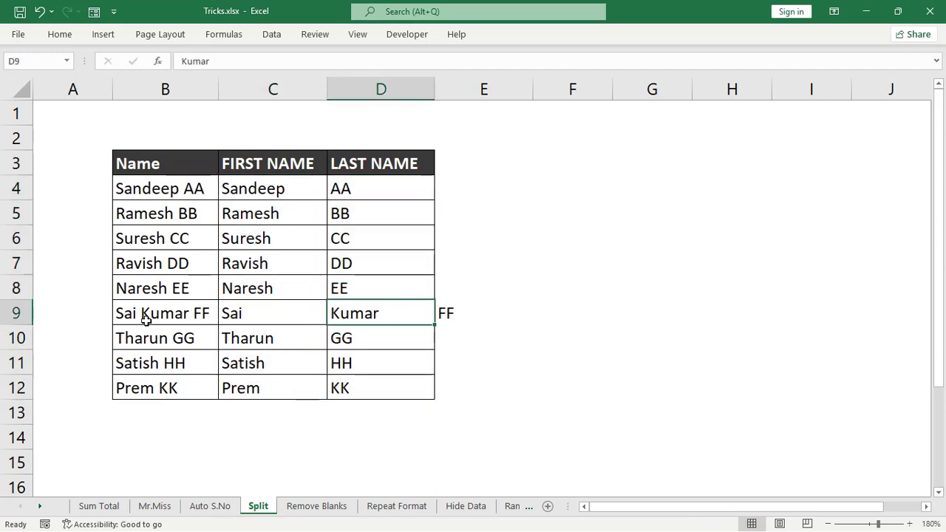
click(159, 318)
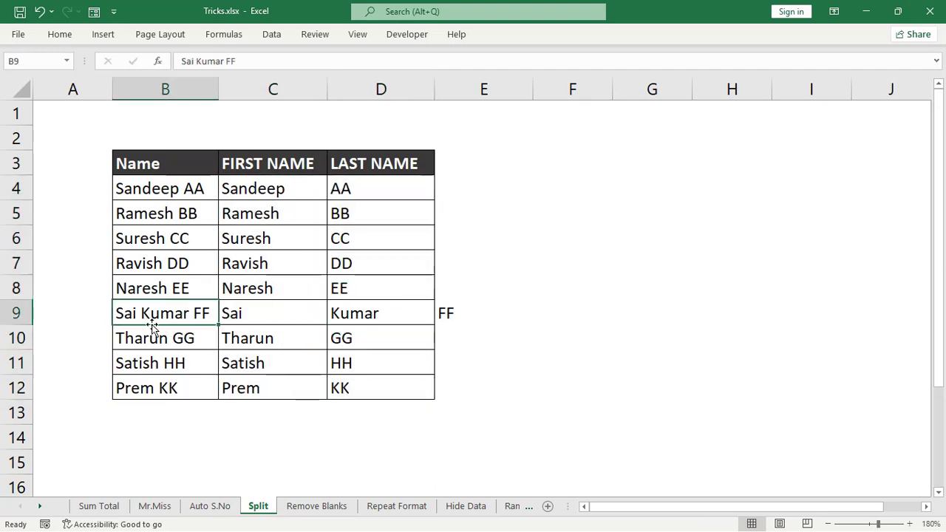
click(467, 314)
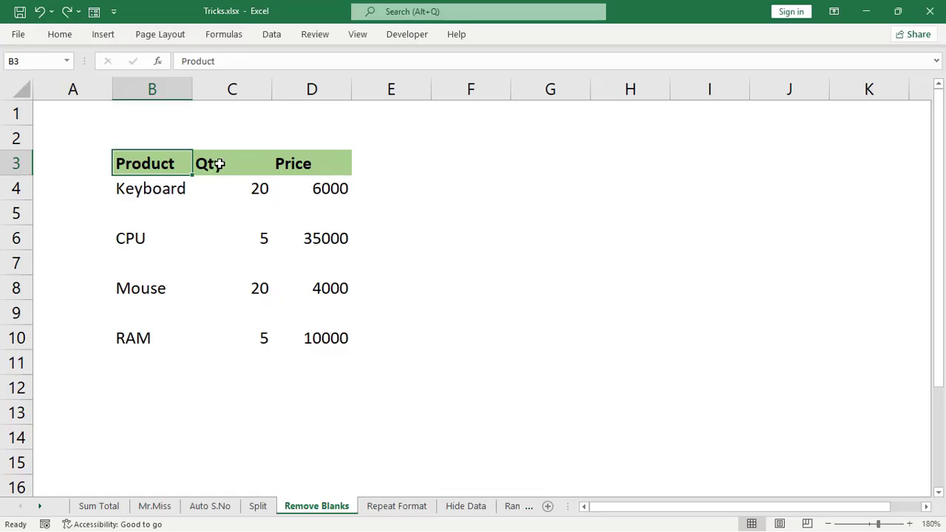
Step: On the Remove Blanks sheet, examine the Product, Qty and Price table and the empty rows between its entries
click(316, 161)
click(148, 191)
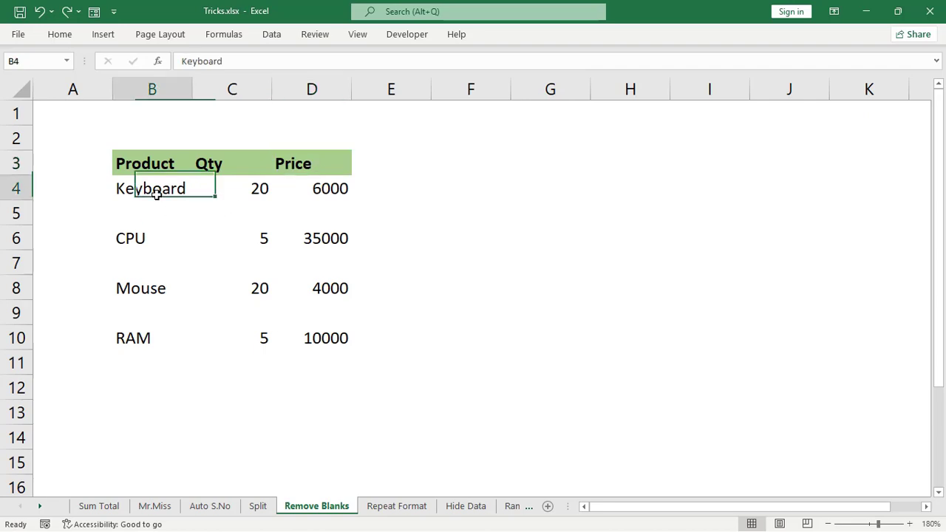
click(186, 217)
click(258, 192)
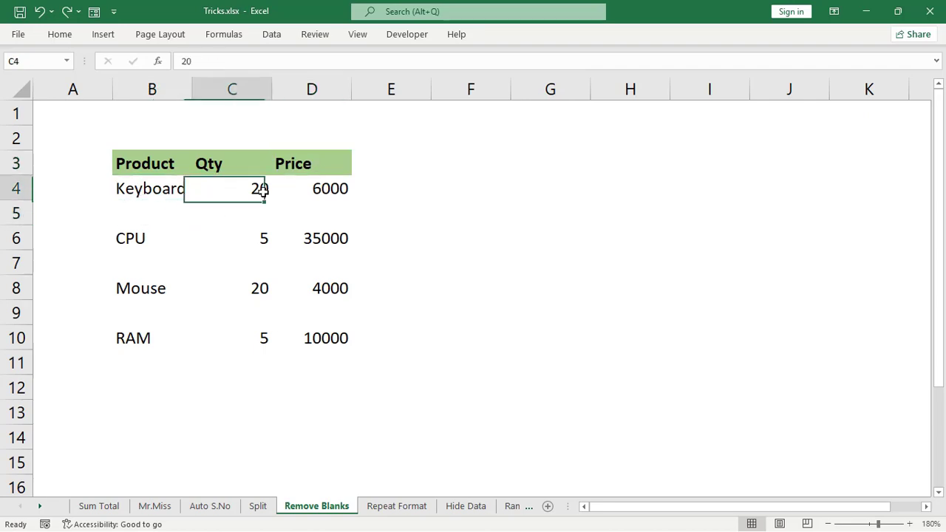
click(262, 211)
click(126, 237)
click(133, 259)
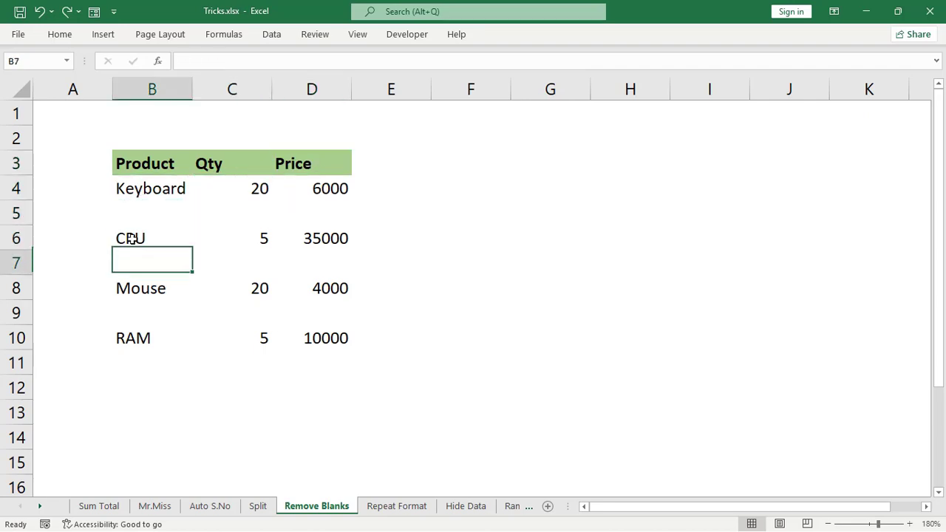
Step: Look over the blank rows 5, 7 and 9 in the product table
click(128, 214)
click(147, 294)
click(152, 311)
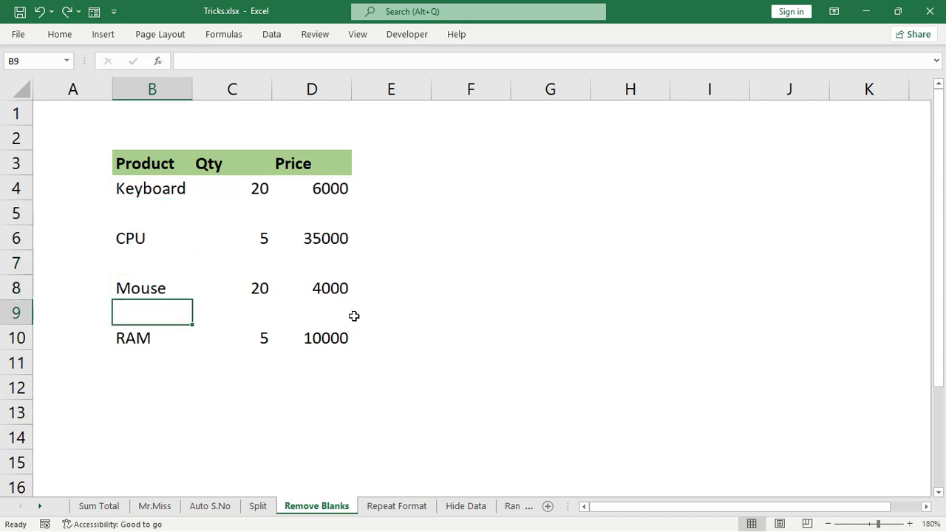
click(355, 316)
click(136, 254)
click(139, 214)
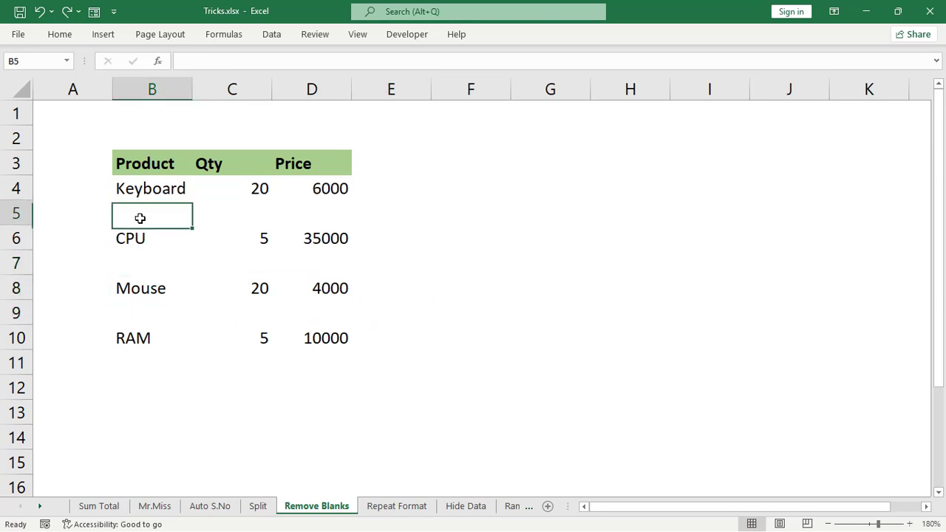
Step: Delete the blank rows after Keyboard, CPU and Mouse one at a time
click(16, 212)
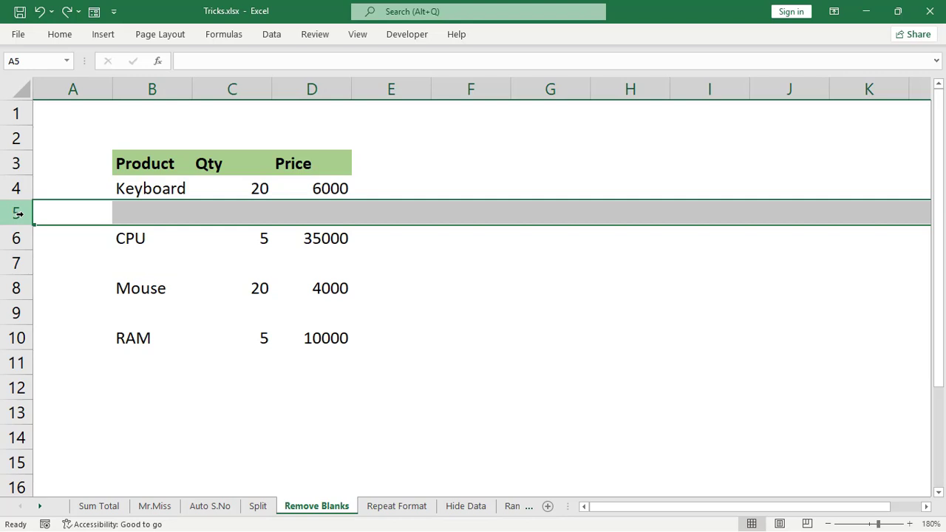
key(ctrl+minus)
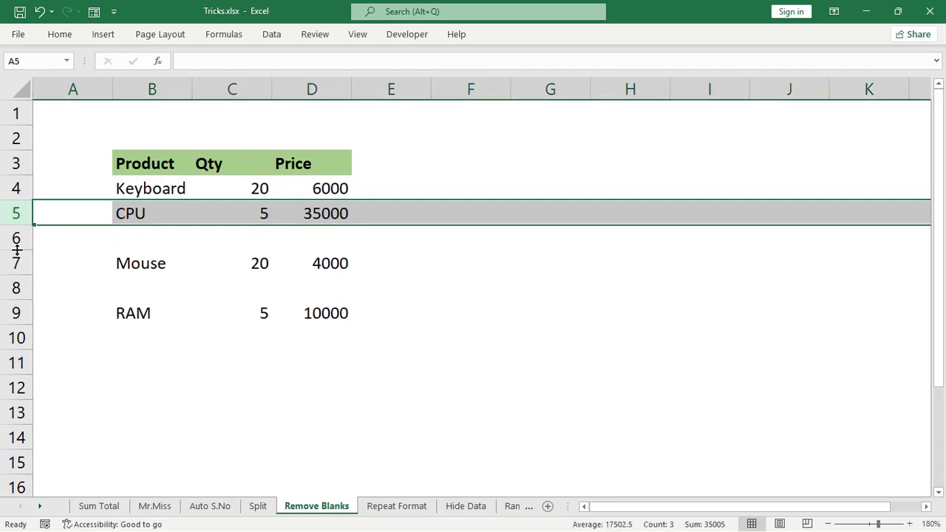
click(14, 238)
key(ctrl+minus)
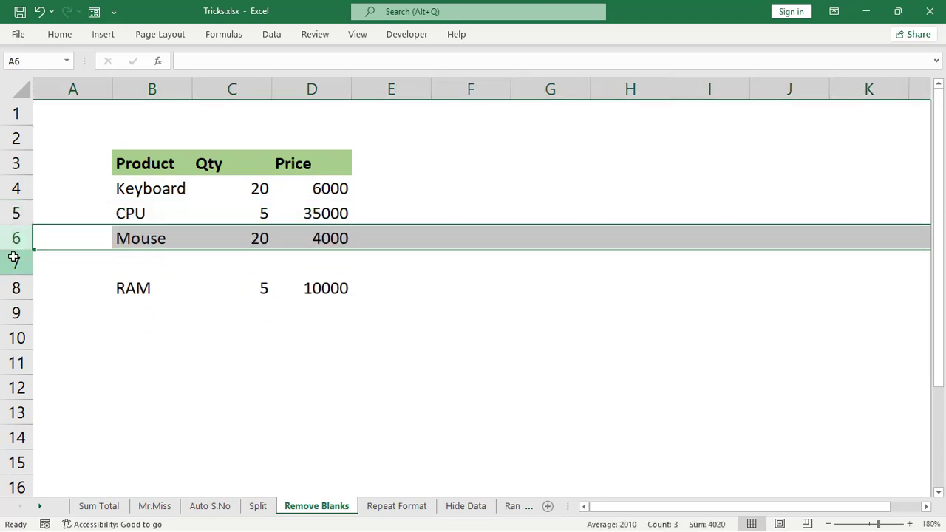
click(14, 257)
key(ctrl+minus)
click(120, 214)
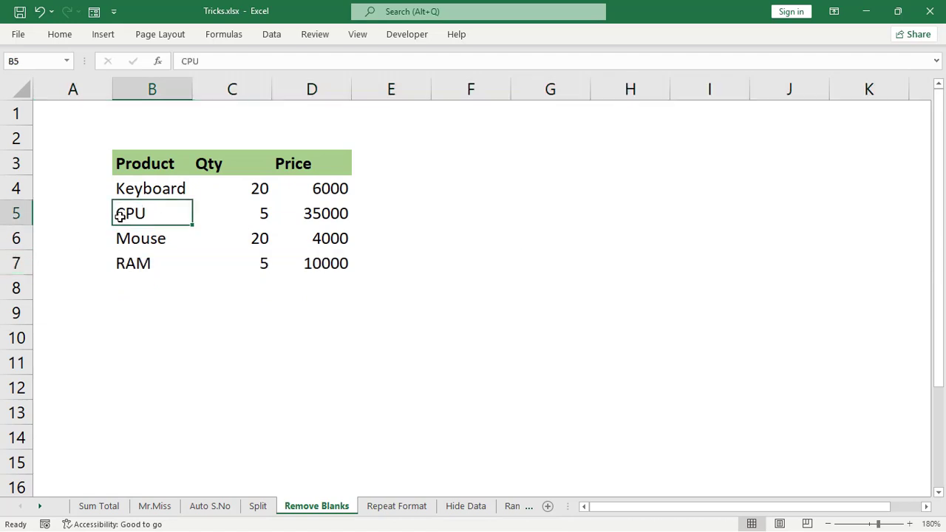
Step: Undo the individual row deletions to restore the blank rows between the products
key(ctrl+z)
key(ctrl+z)
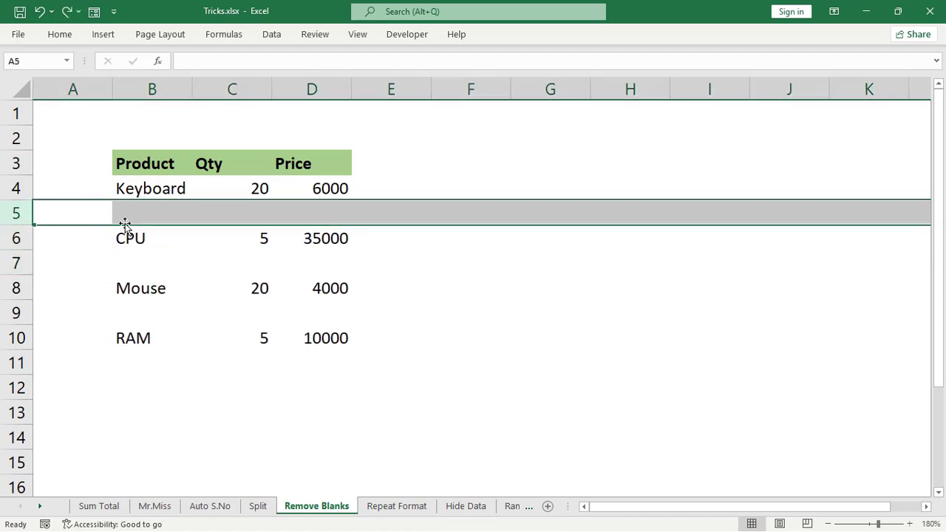
click(443, 178)
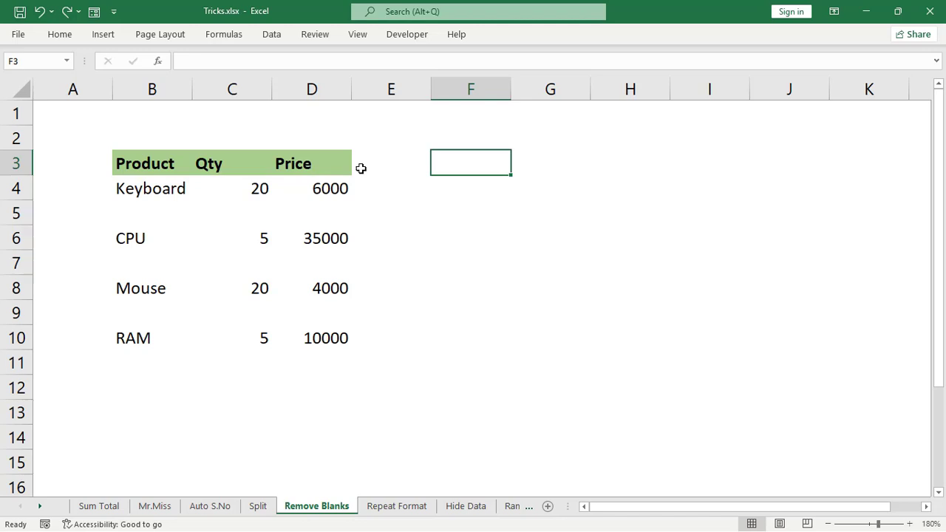
Step: Select only the blank cells within the product table B3:D10 using Go To Special
drag(137, 161, 324, 313)
click(392, 173)
drag(139, 172, 323, 337)
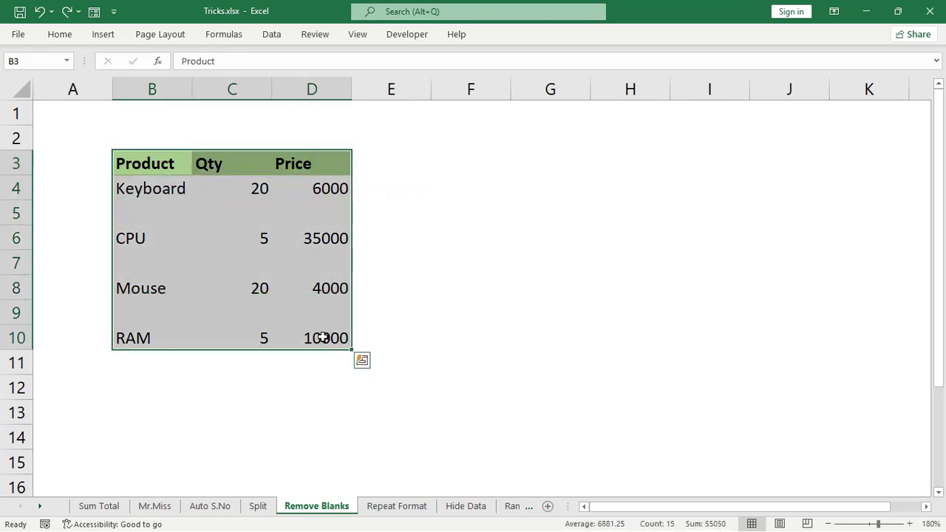
key(ctrl+g)
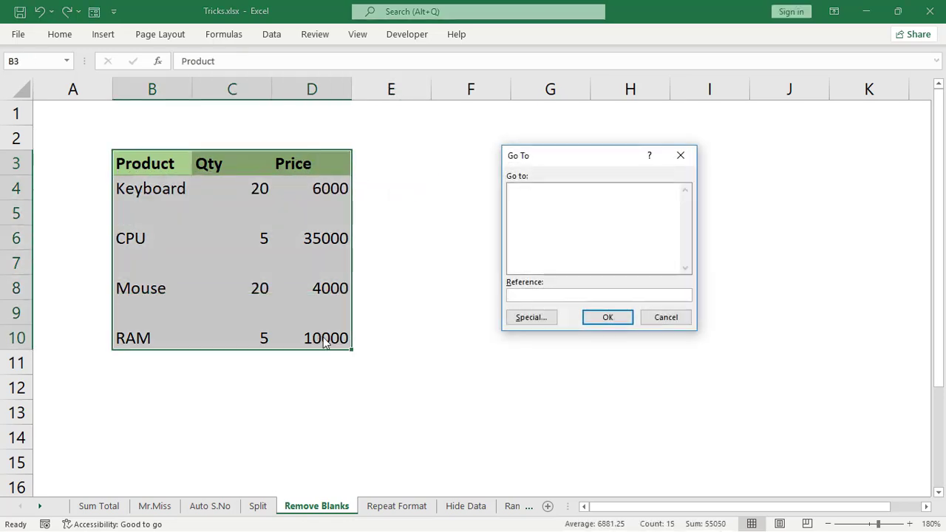
drag(546, 162, 441, 171)
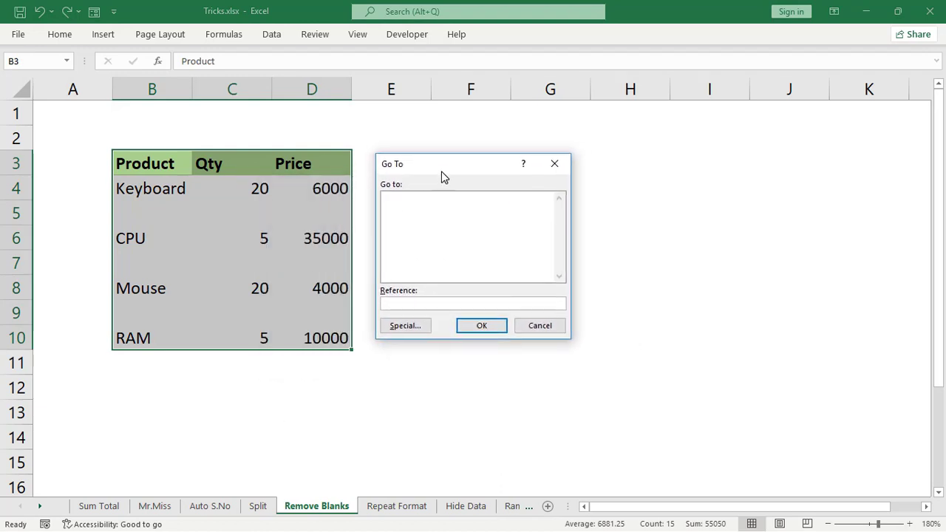
click(397, 328)
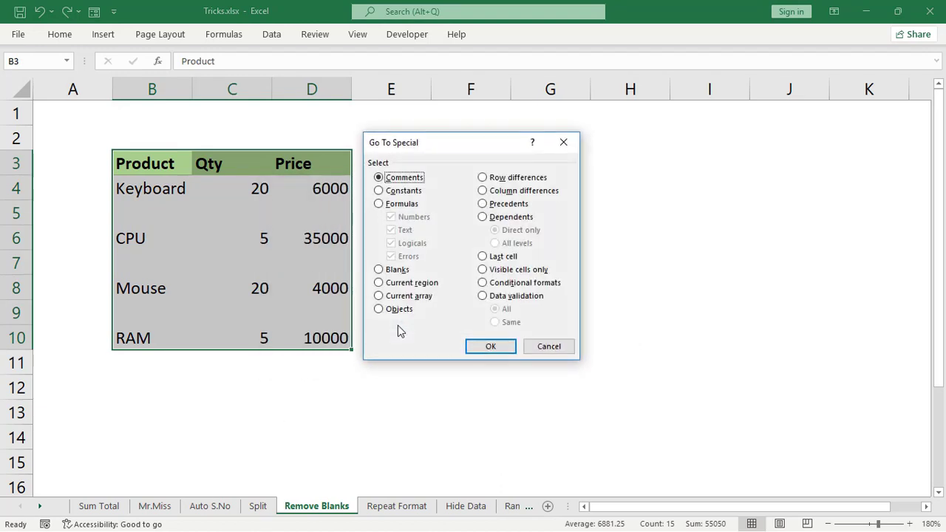
click(404, 275)
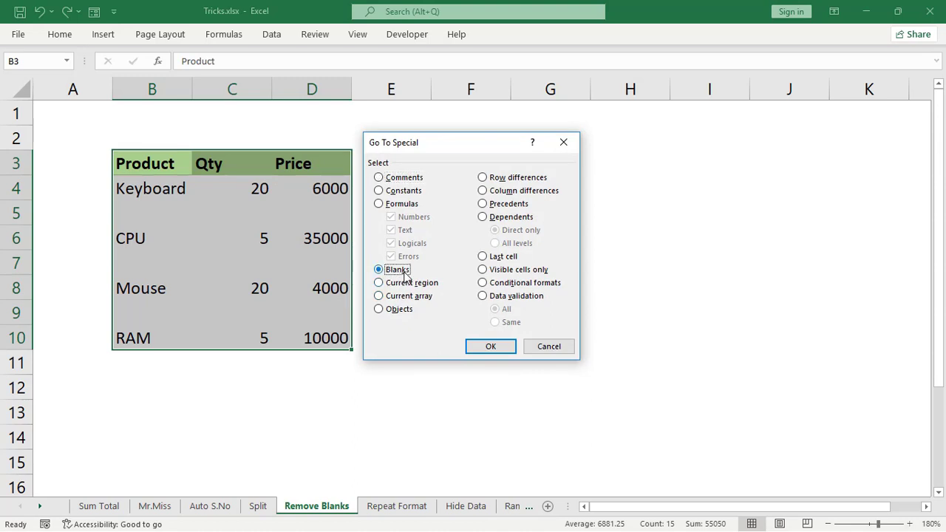
click(492, 347)
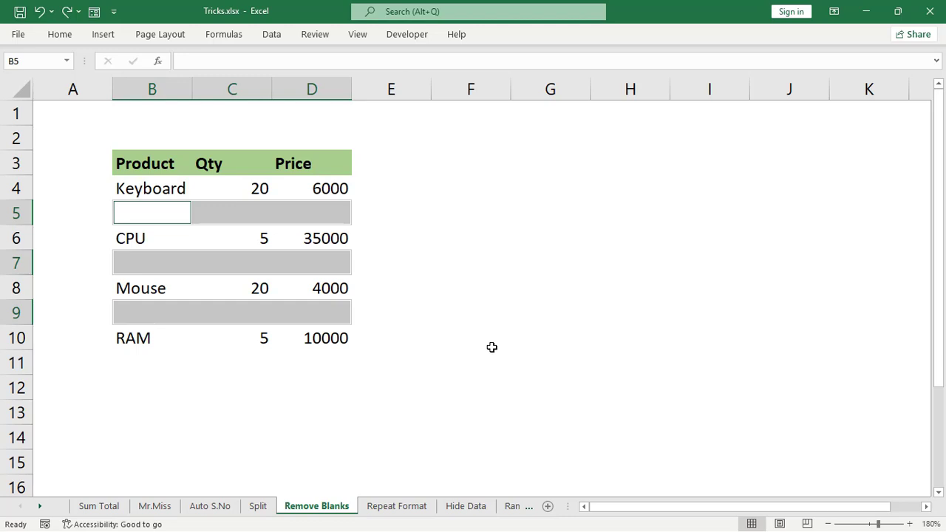
Step: Delete the entire rows of the selected blank cells and check the remaining product entries
key(ctrl+minus)
drag(431, 232, 404, 203)
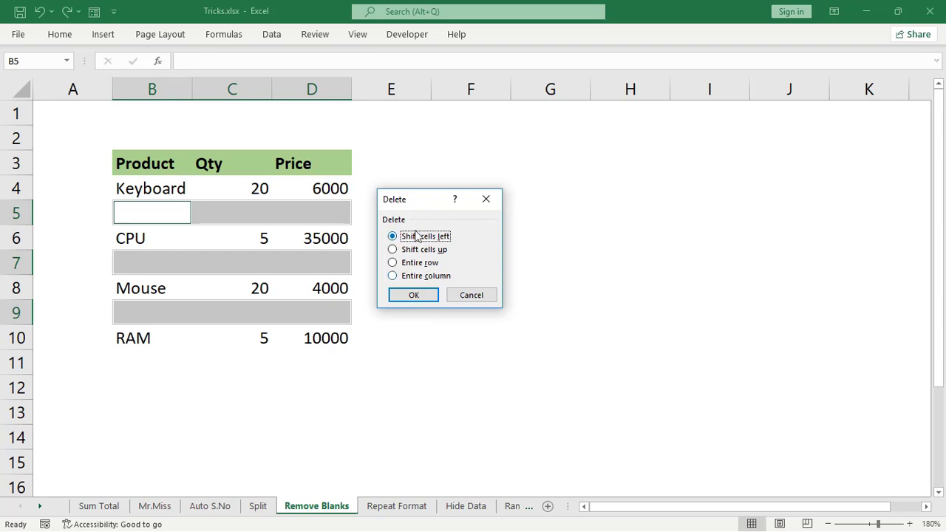
click(414, 263)
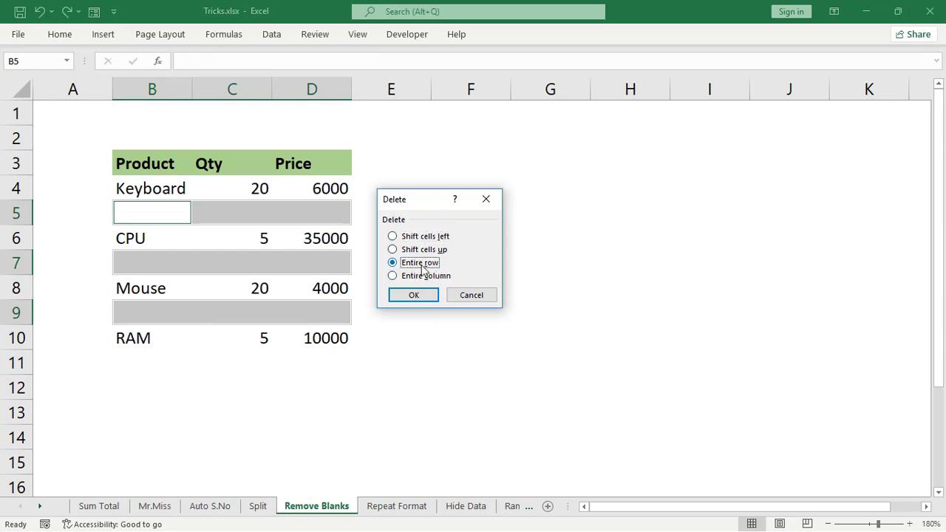
click(414, 295)
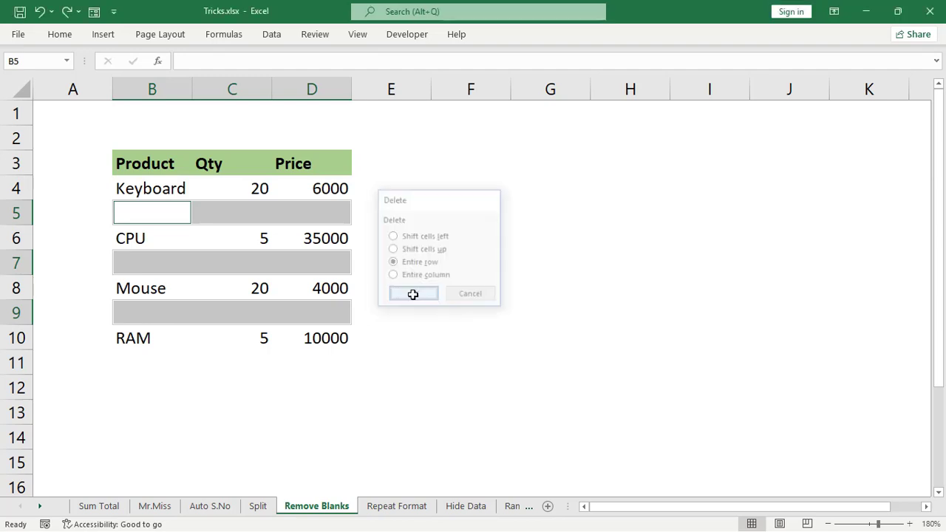
click(391, 267)
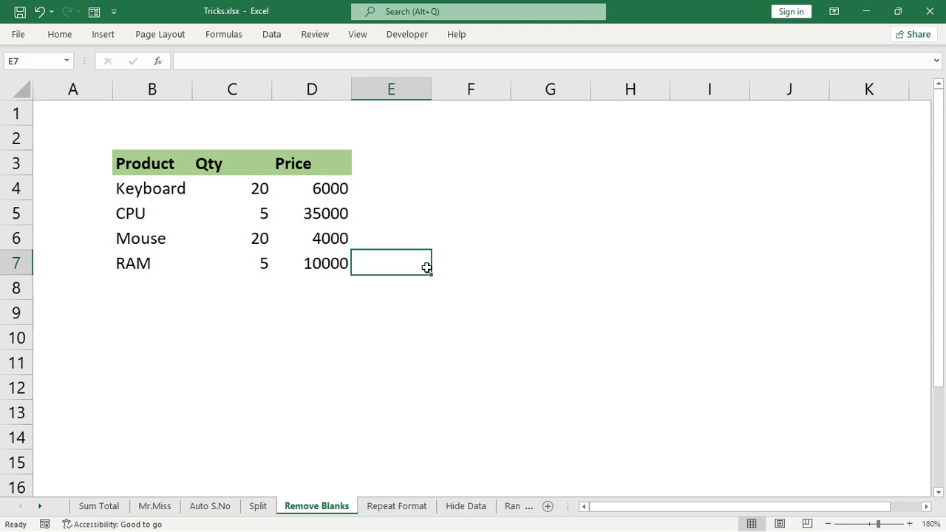
drag(189, 194, 336, 263)
click(410, 212)
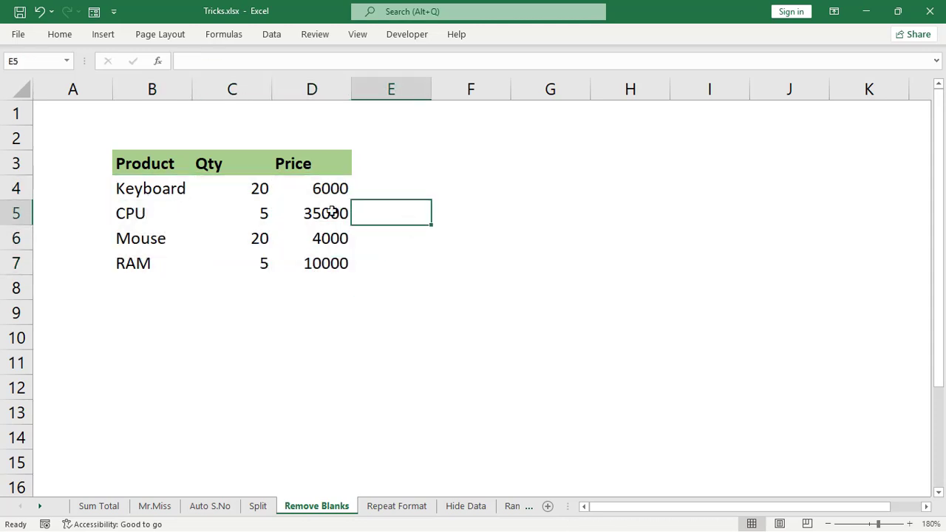
drag(172, 197, 338, 263)
click(425, 220)
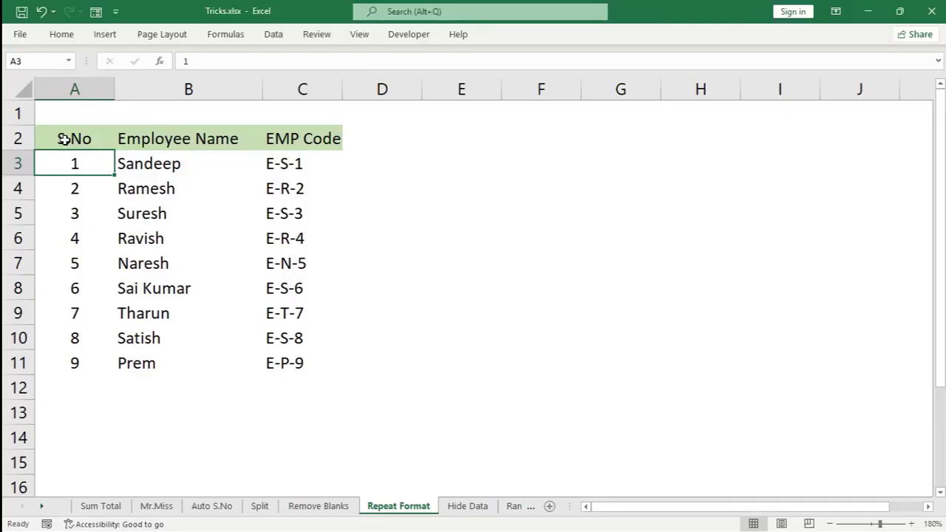
Step: On the Repeat Format sheet, examine the S.No, Employee Name and EMP Code columns and their first entries
click(64, 139)
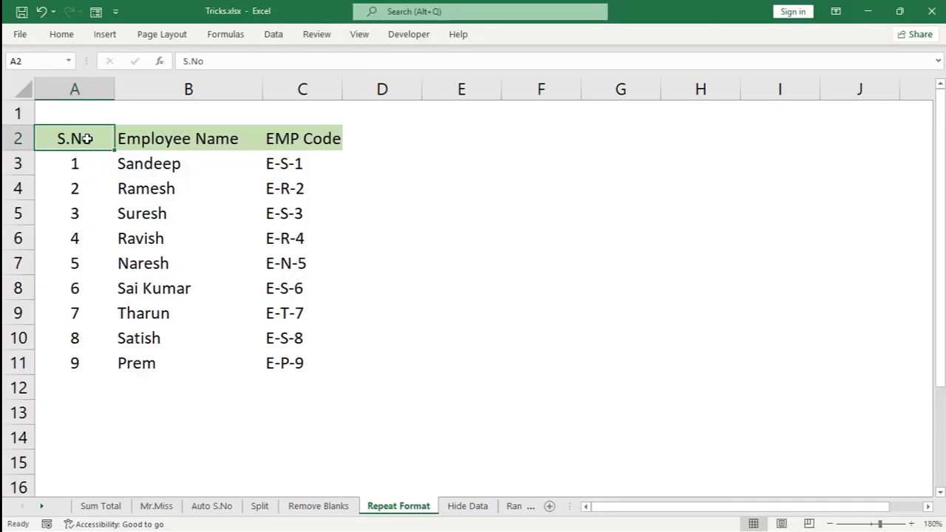
click(159, 138)
click(316, 140)
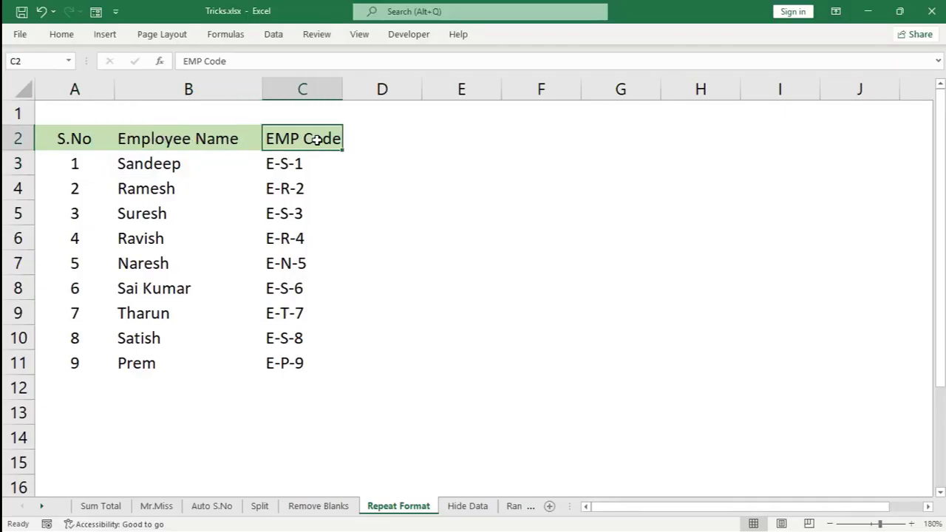
click(77, 163)
click(164, 166)
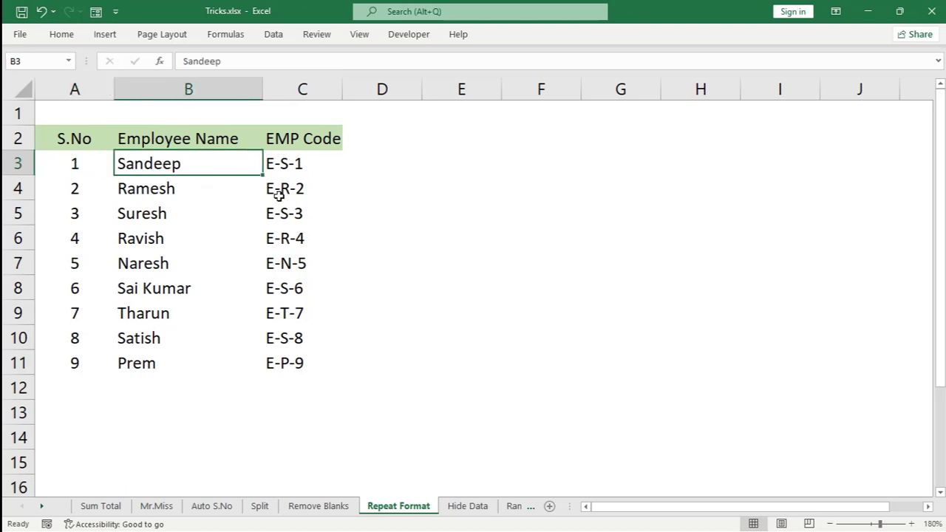
click(283, 164)
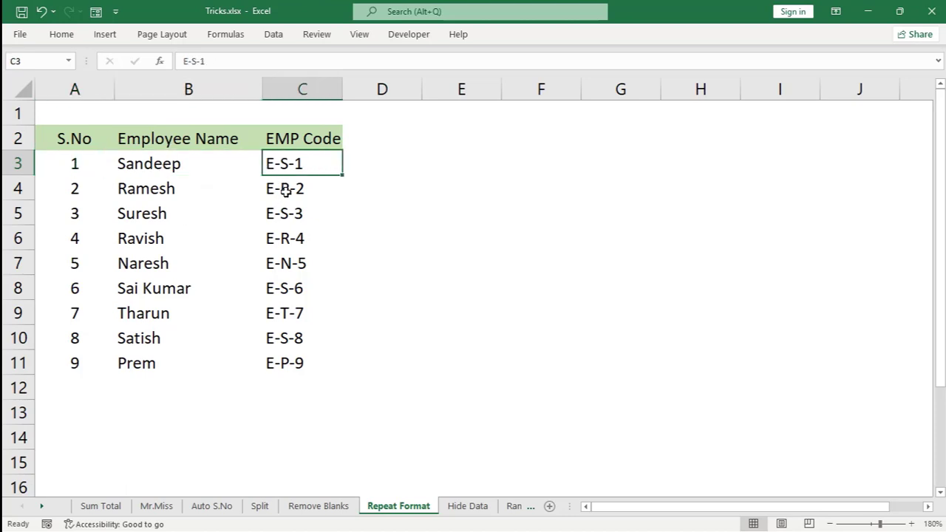
click(139, 186)
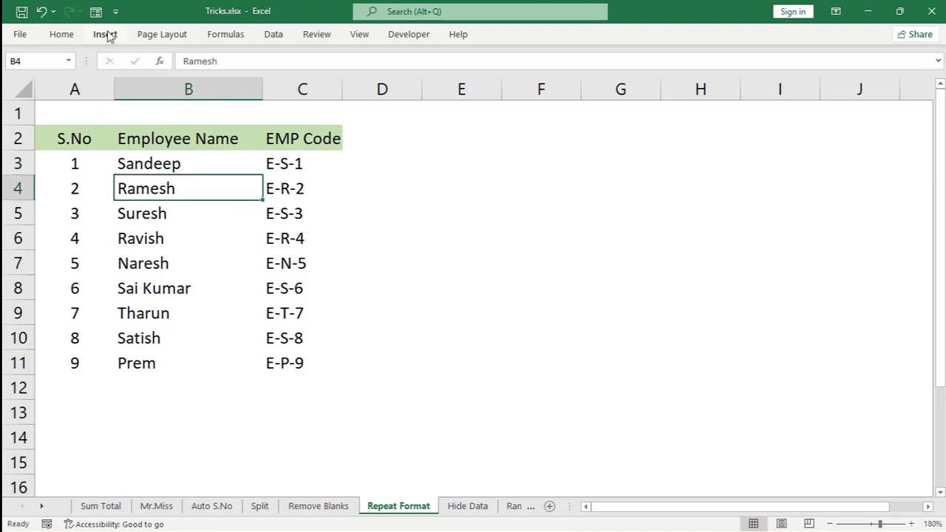
Step: Fill the first employee's row, A3:C3, with yellow
click(61, 35)
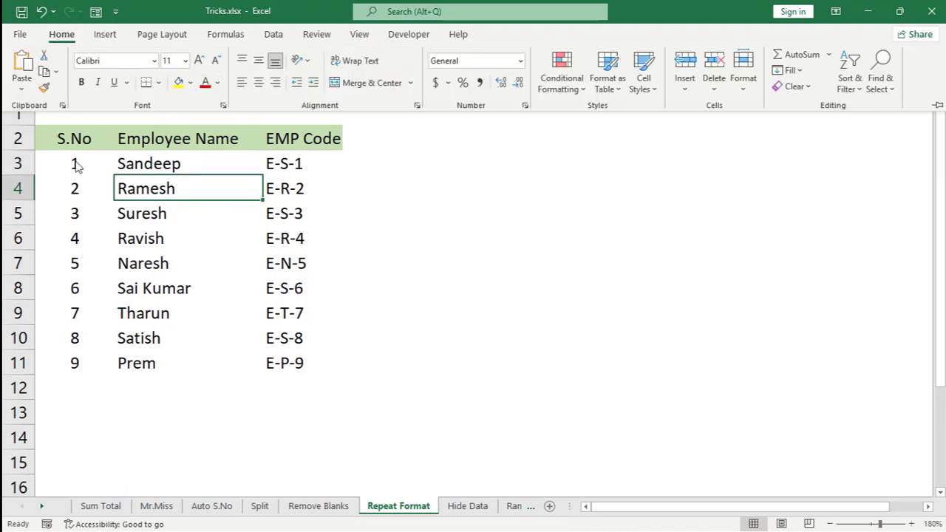
click(77, 167)
drag(74, 164, 314, 167)
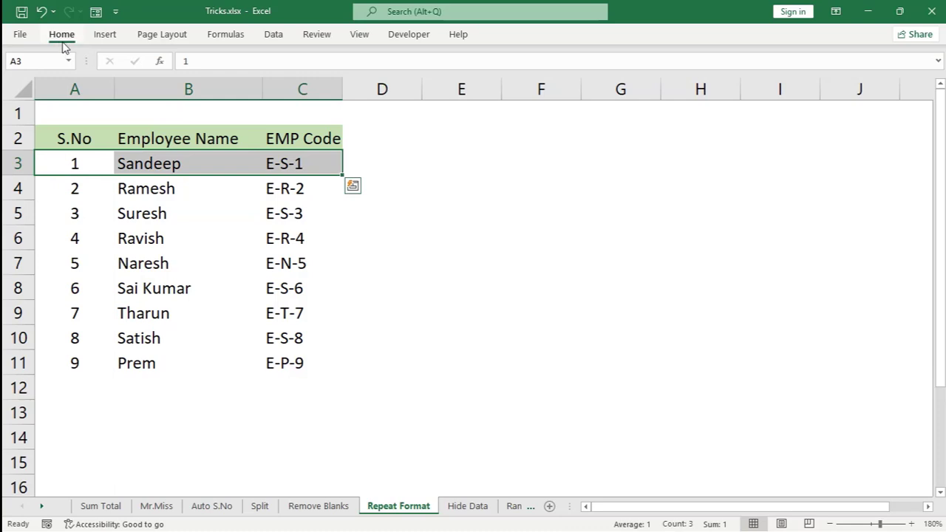
click(62, 39)
click(191, 82)
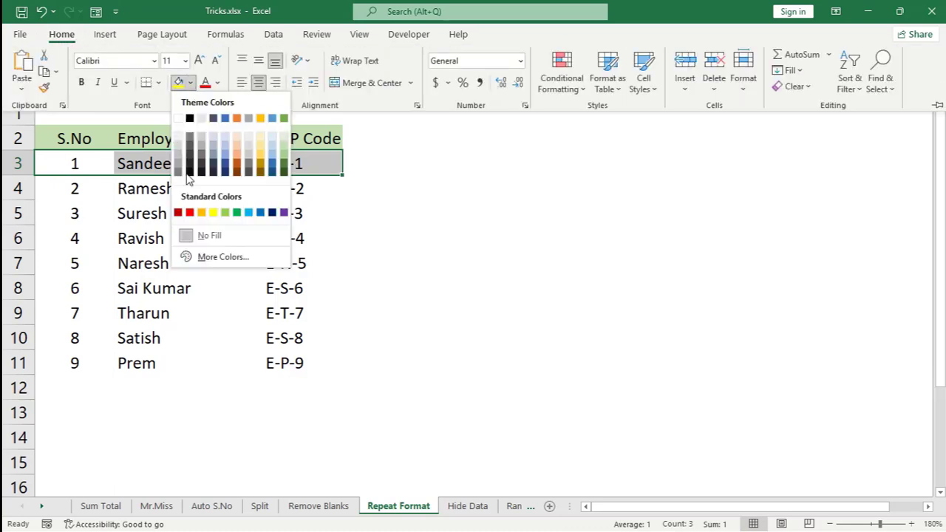
click(213, 214)
Step: Fill the third employee's row, A5:C5, with light green
click(73, 219)
drag(74, 218, 266, 214)
click(61, 34)
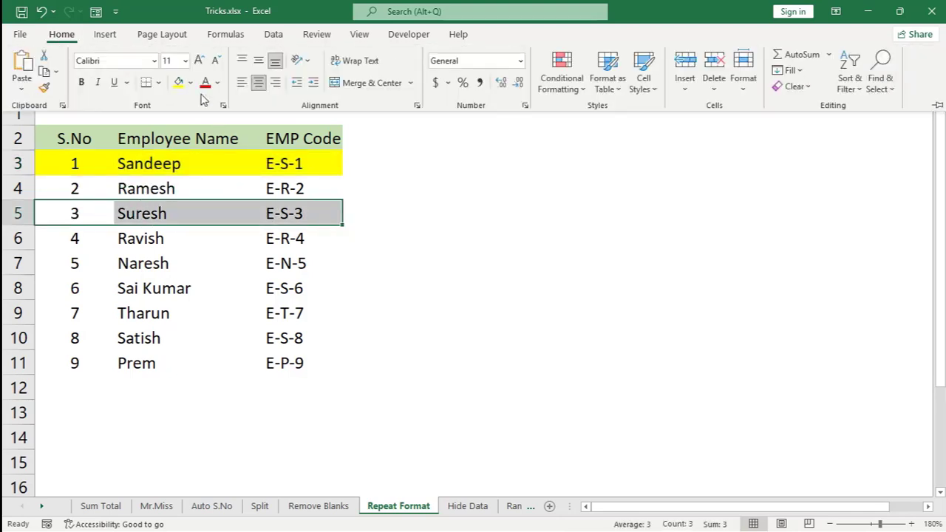
click(190, 83)
click(225, 213)
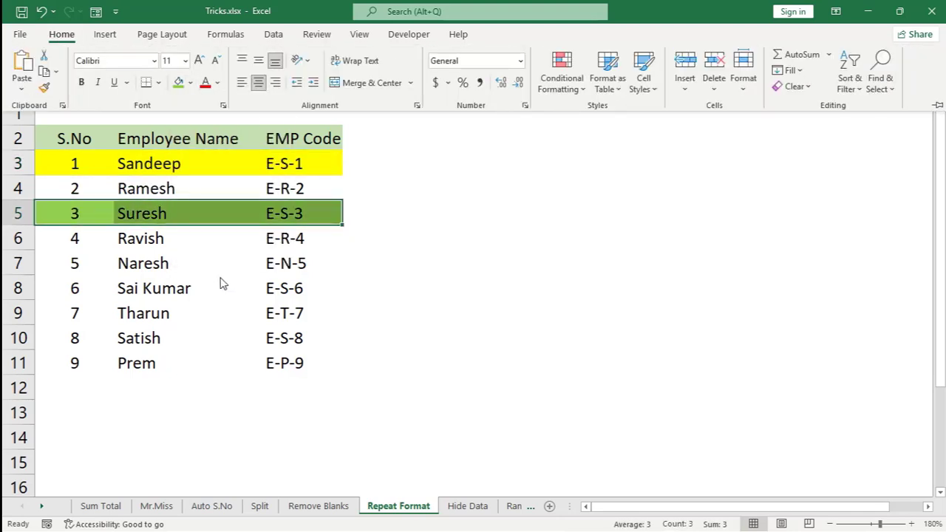
click(93, 262)
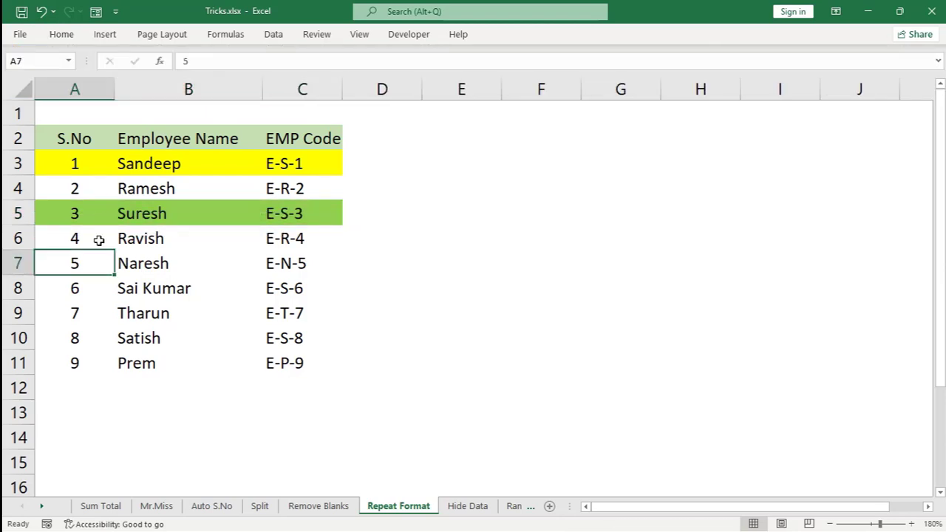
scroll(77, 337, down, 2)
scroll(77, 337, up, 2)
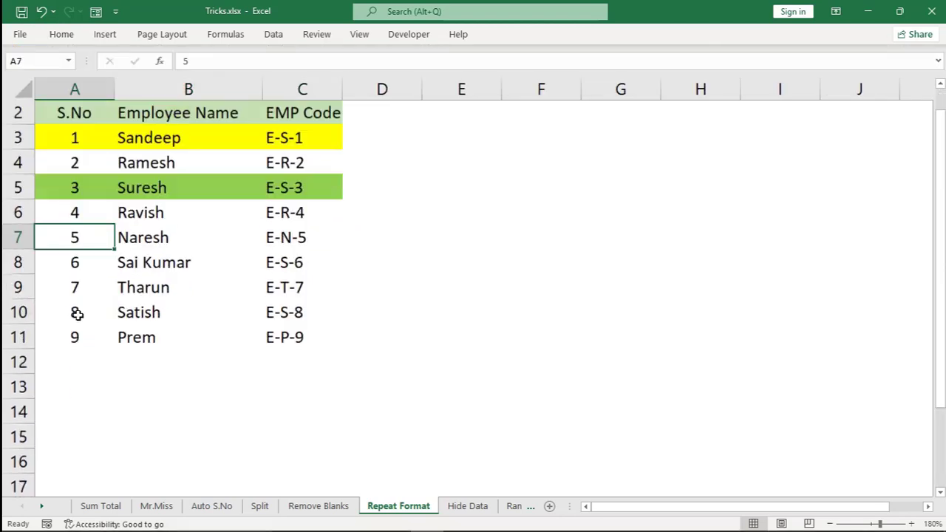
click(65, 34)
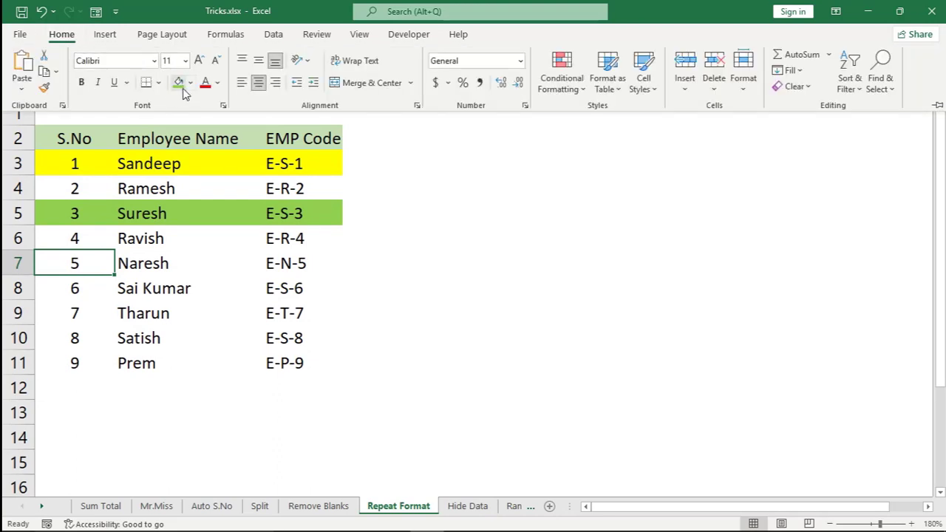
click(190, 84)
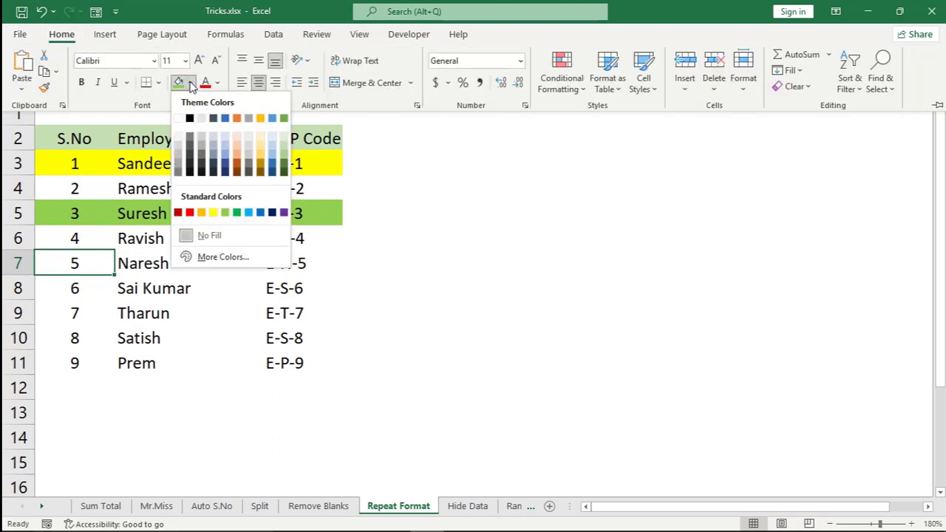
click(96, 261)
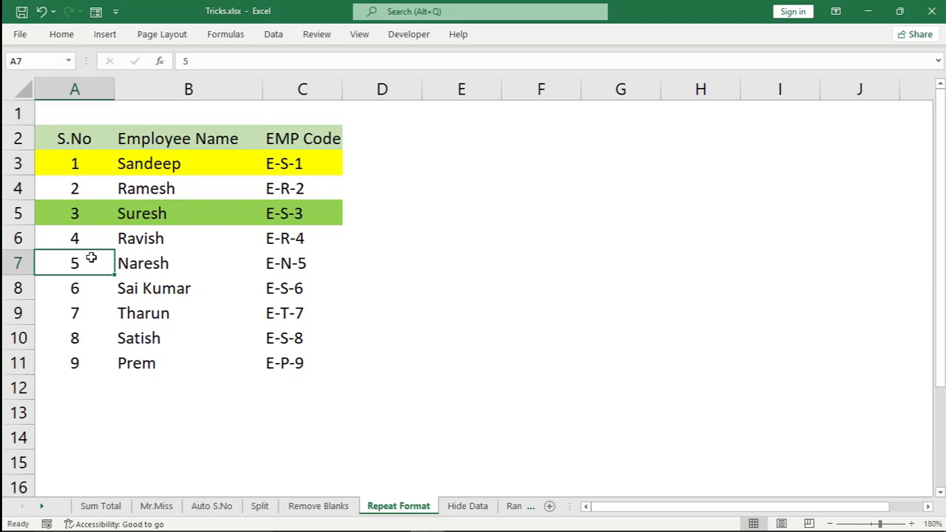
Step: Repeat the light green fill on the sixth employee's row, A8:C8
click(170, 273)
scroll(96, 285, down, 3)
scroll(77, 284, up, 3)
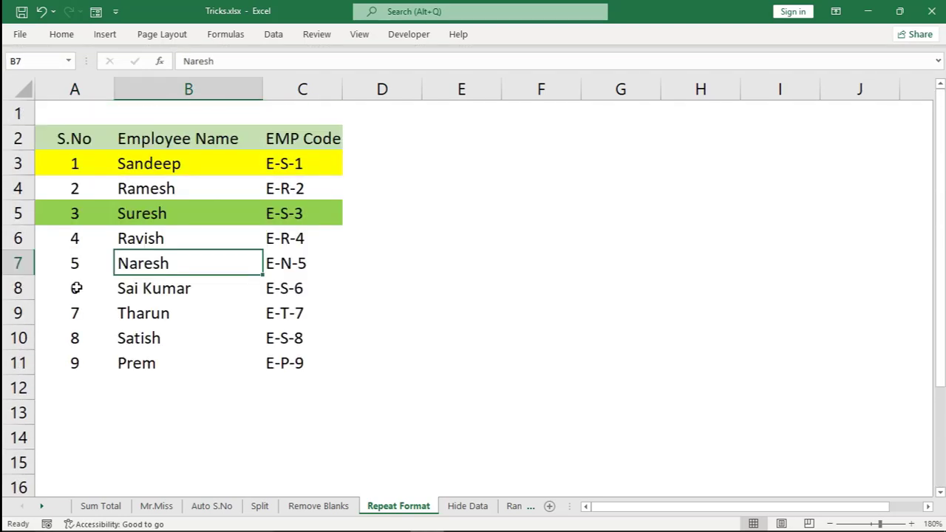
click(75, 288)
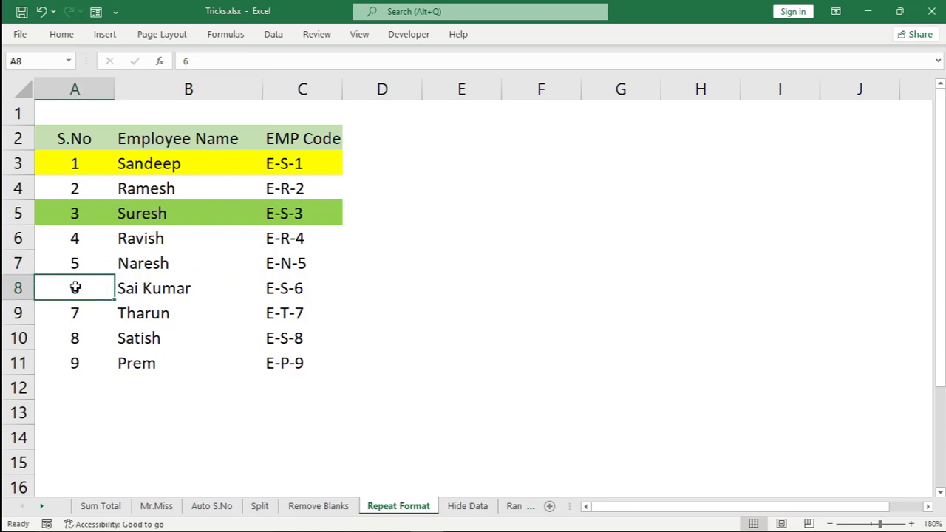
drag(75, 287, 275, 291)
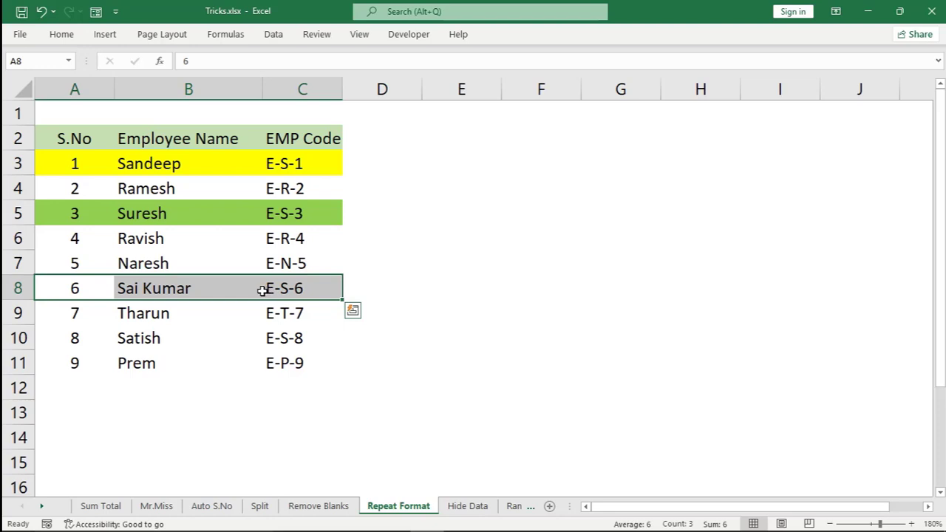
key(F4)
click(123, 311)
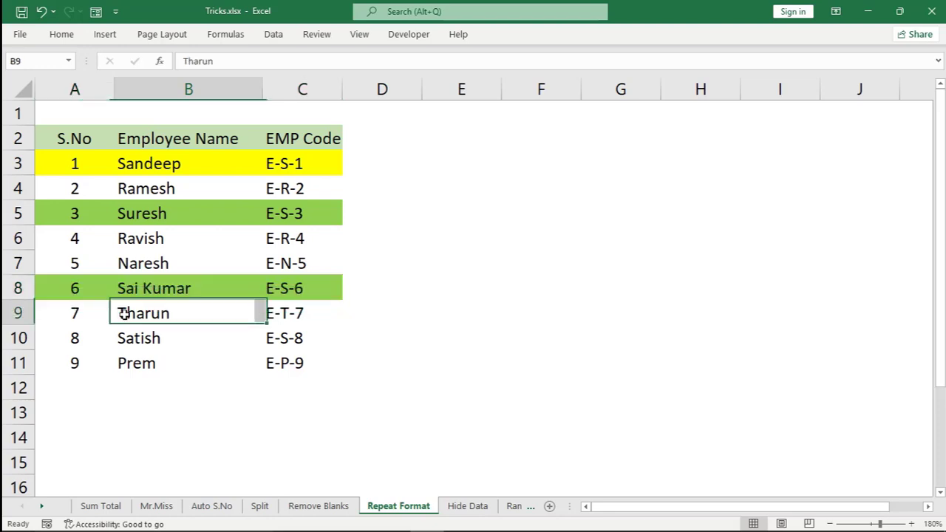
Step: Repeat the light green fill on the eighth employee's row, A10:C10
drag(49, 342, 266, 351)
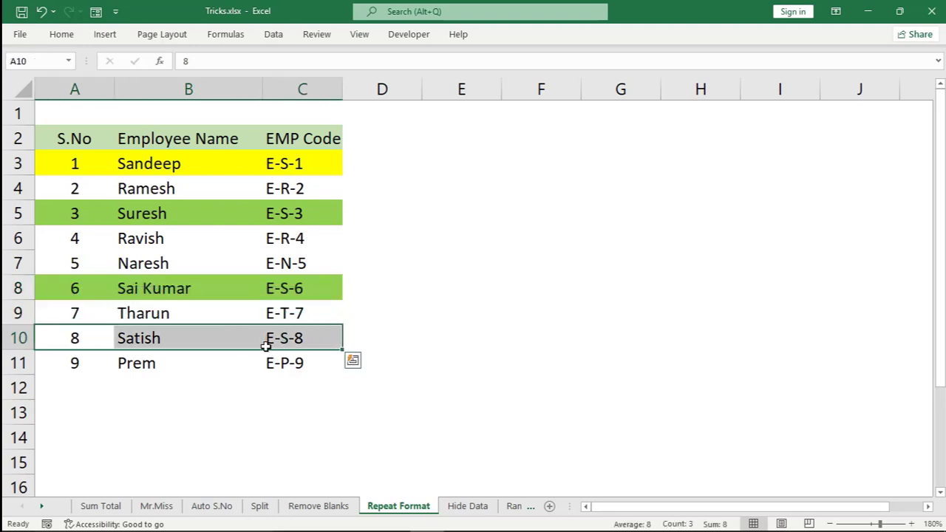
key(F4)
click(109, 365)
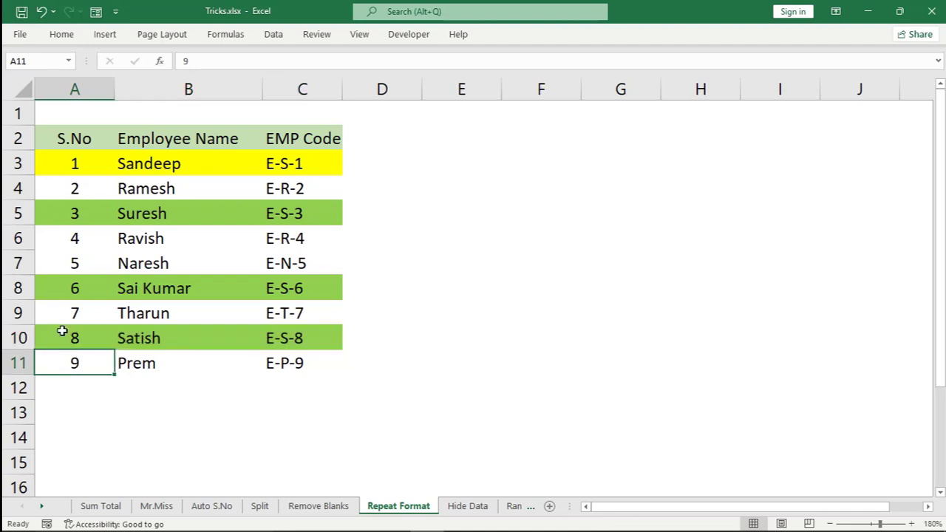
click(63, 332)
Step: Format the ninth employee's row, A11:C11, with bold text, a white font colour and a black fill
drag(57, 363, 285, 361)
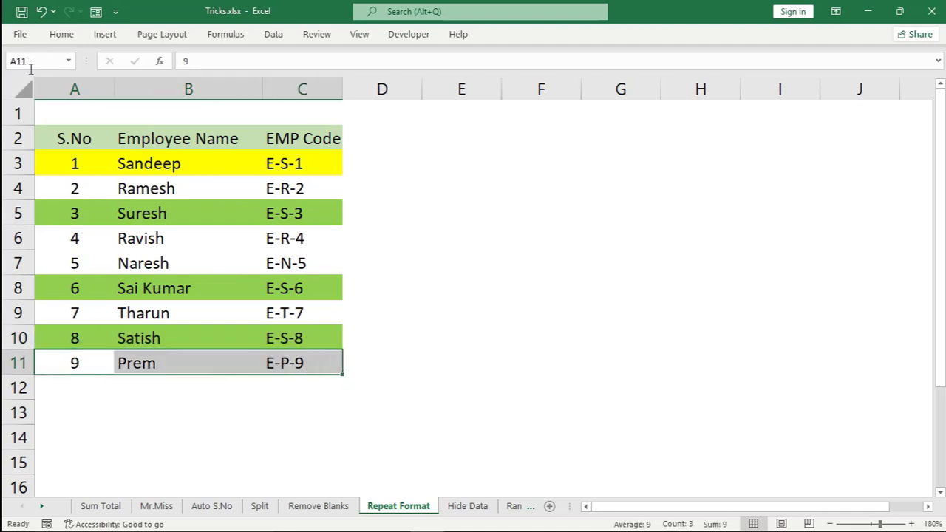
click(61, 34)
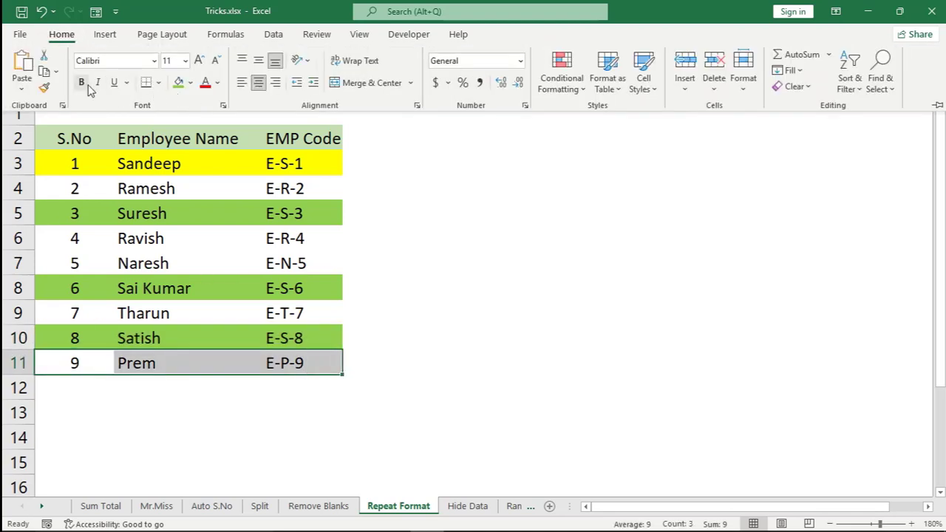
click(82, 82)
click(217, 83)
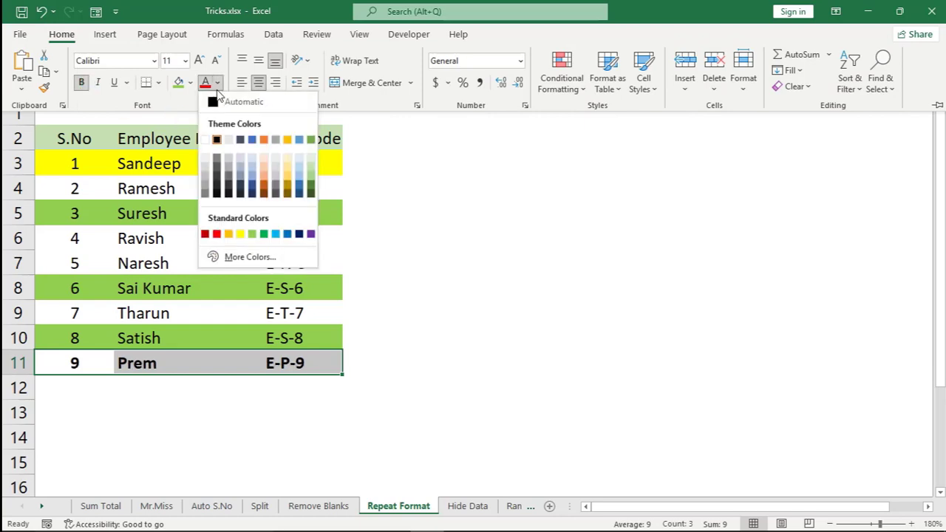
click(206, 142)
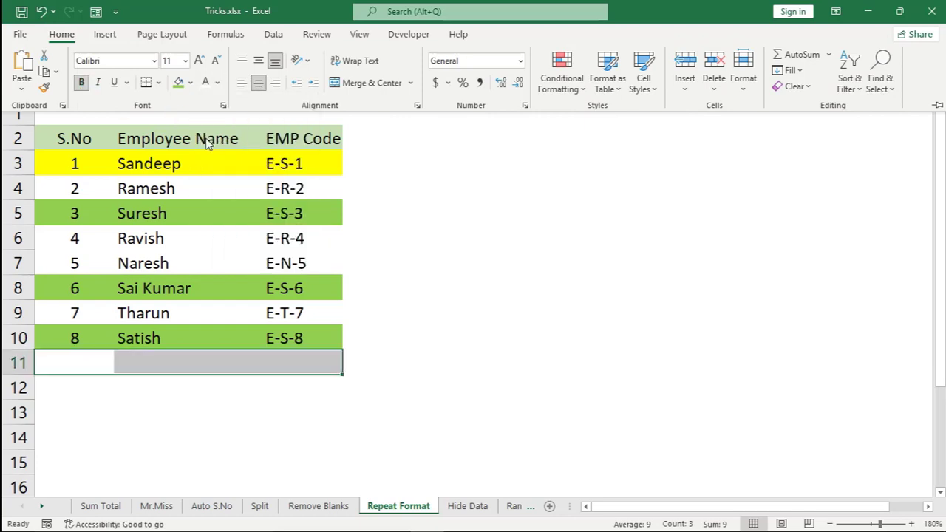
click(189, 83)
click(189, 167)
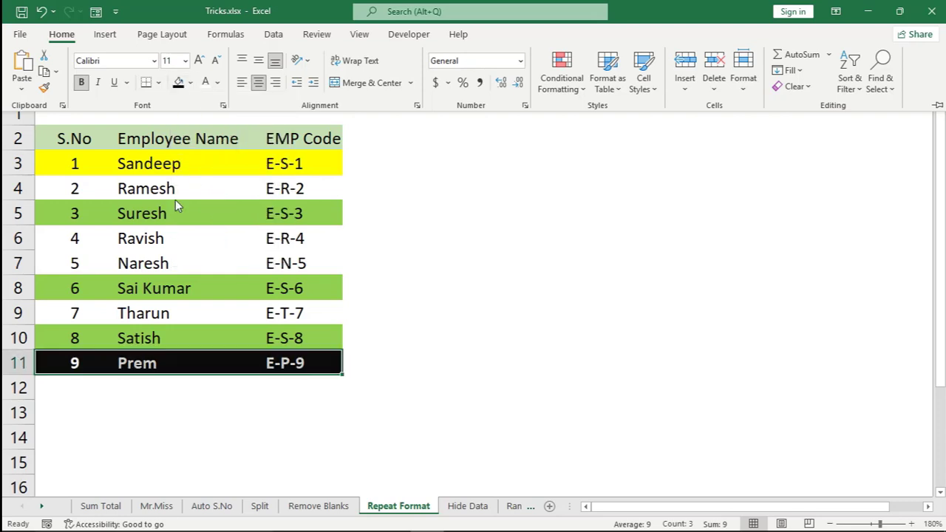
Step: Repeat the last formatting action, the black fill, on the fourth employee's row, A6:C6
click(80, 237)
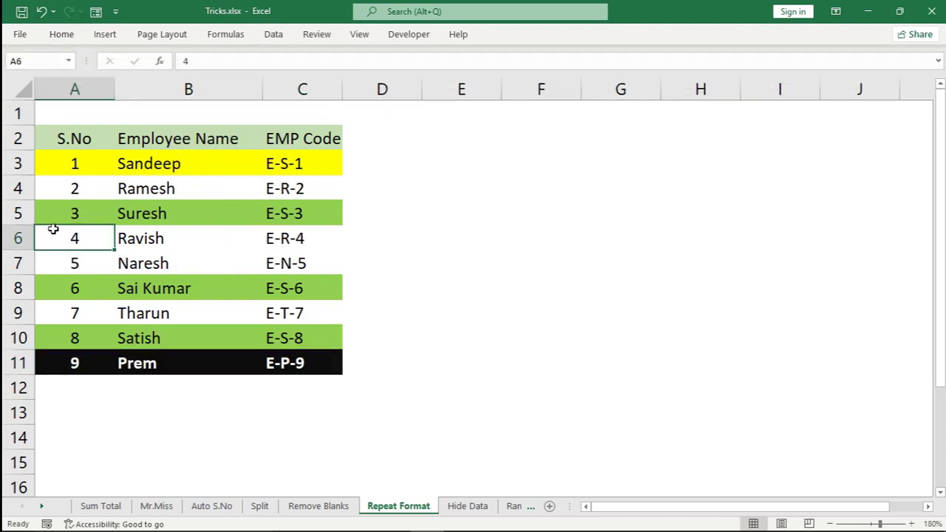
drag(63, 238, 300, 239)
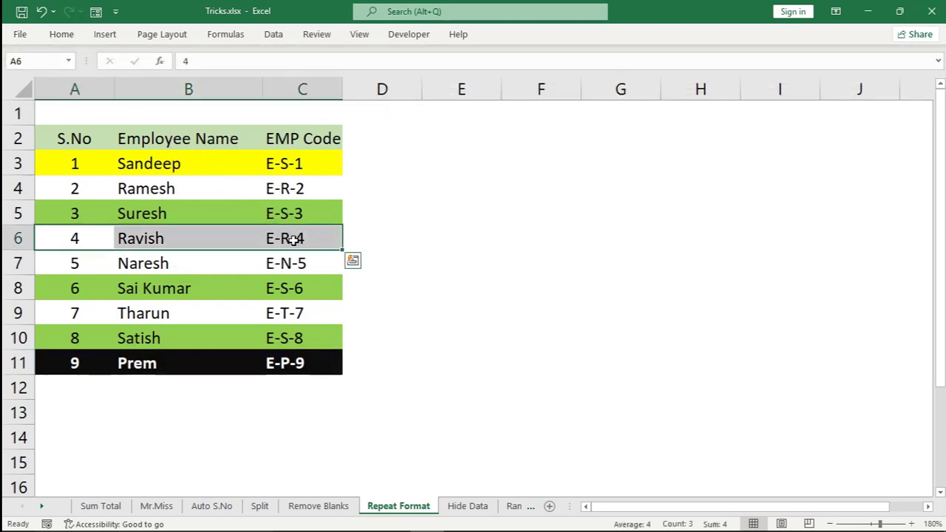
key(F4)
click(229, 268)
drag(89, 255, 284, 252)
key(ctrl+t)
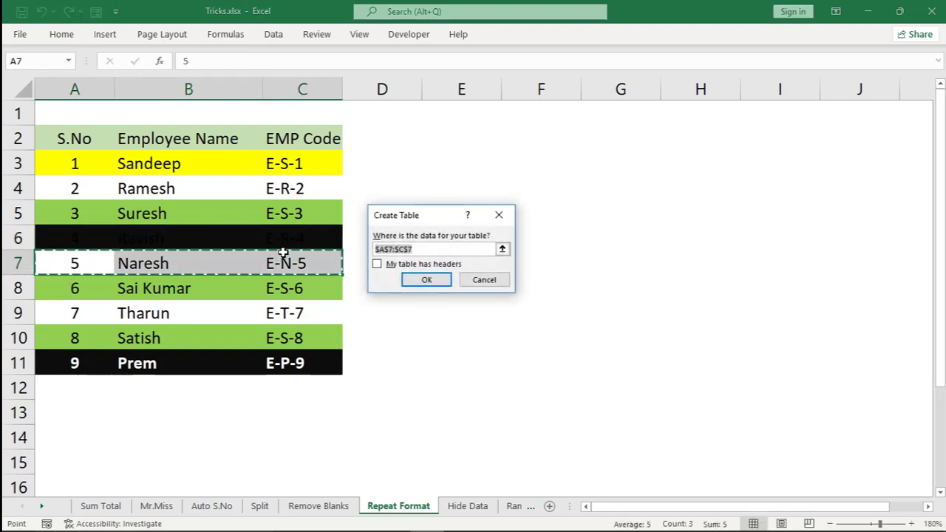
key(Escape)
Step: Change the font colour of the black-filled fourth employee's row, selecting A6:D6
click(236, 222)
drag(78, 236, 367, 234)
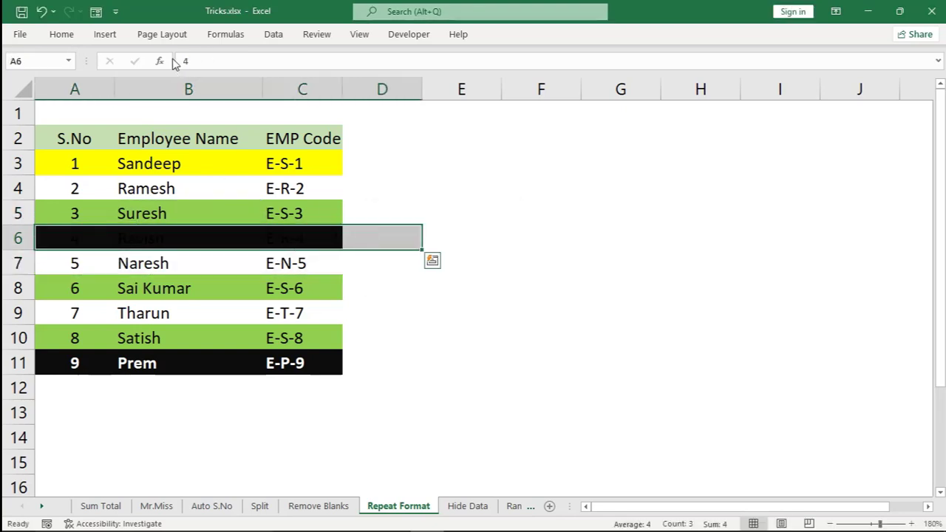
click(61, 34)
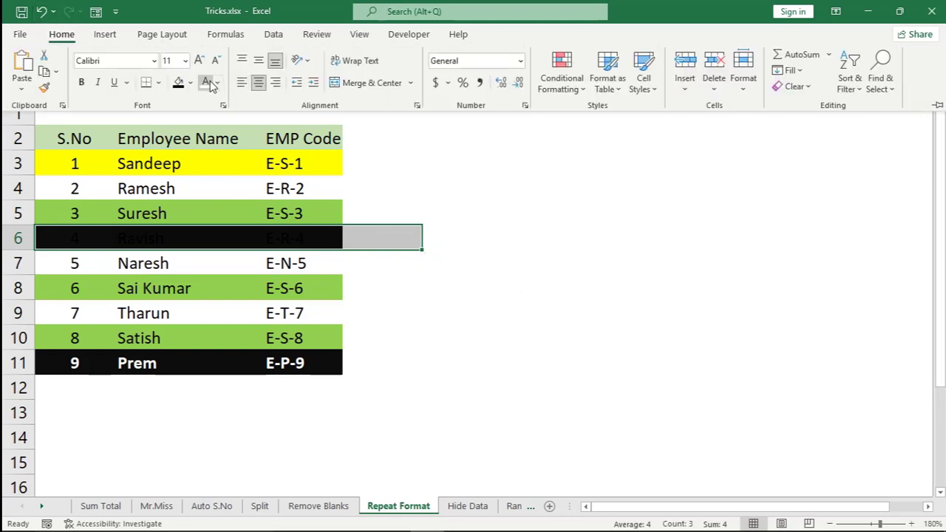
click(214, 87)
click(233, 190)
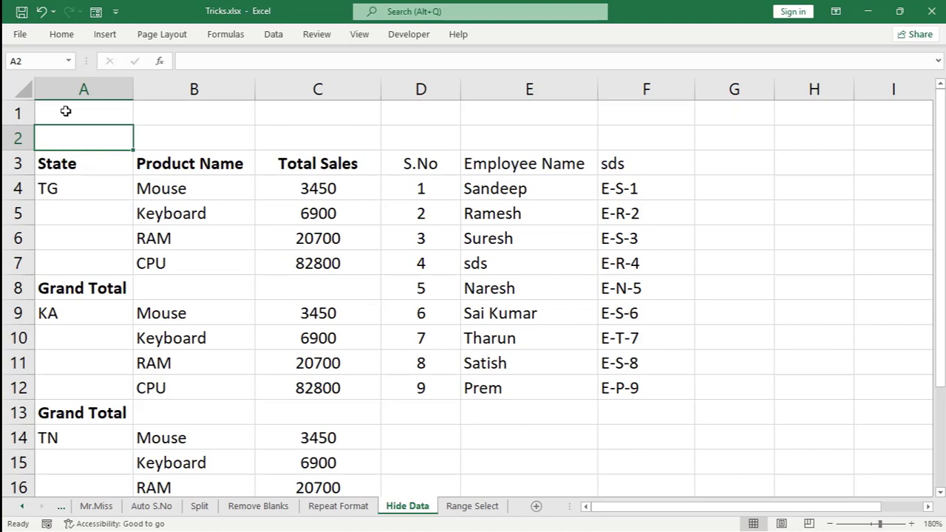
Step: Try hiding all data on the Hide Data sheet with a white font colour, and undo the change
drag(66, 111, 185, 216)
click(22, 89)
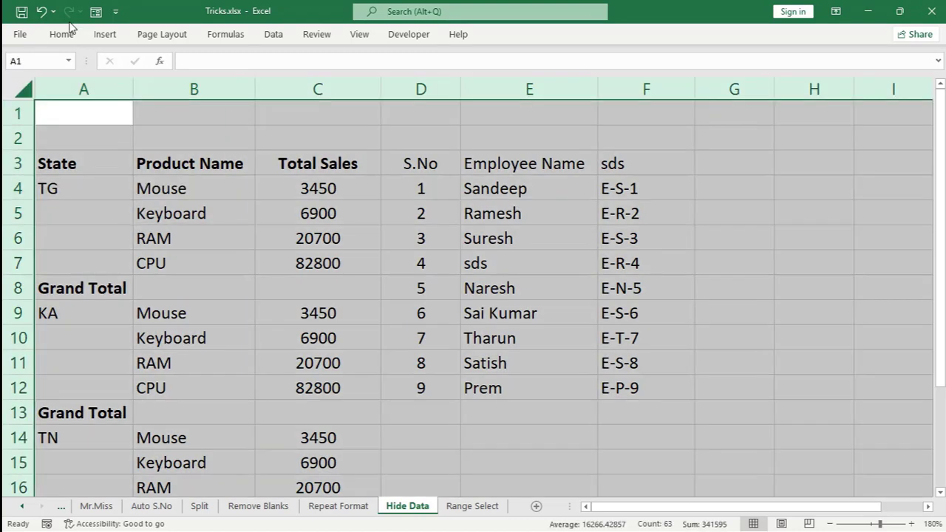
click(63, 34)
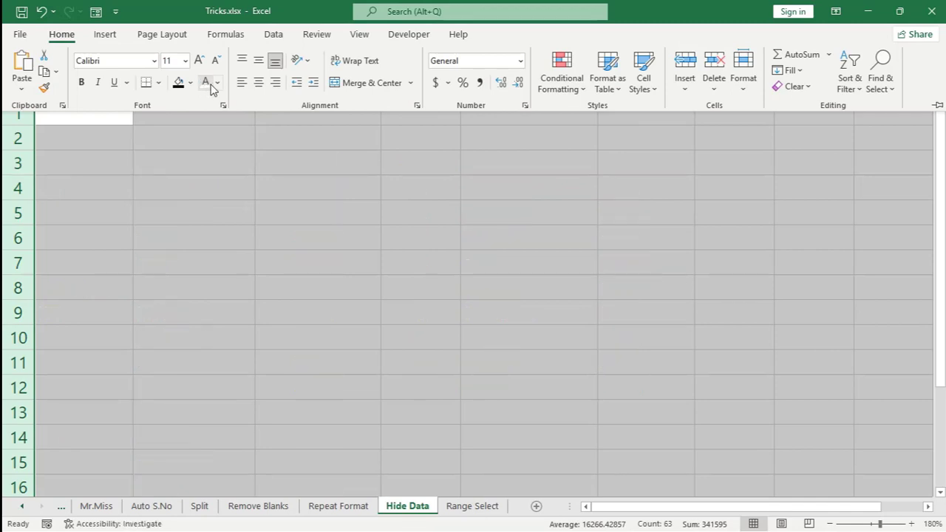
key(ctrl+z)
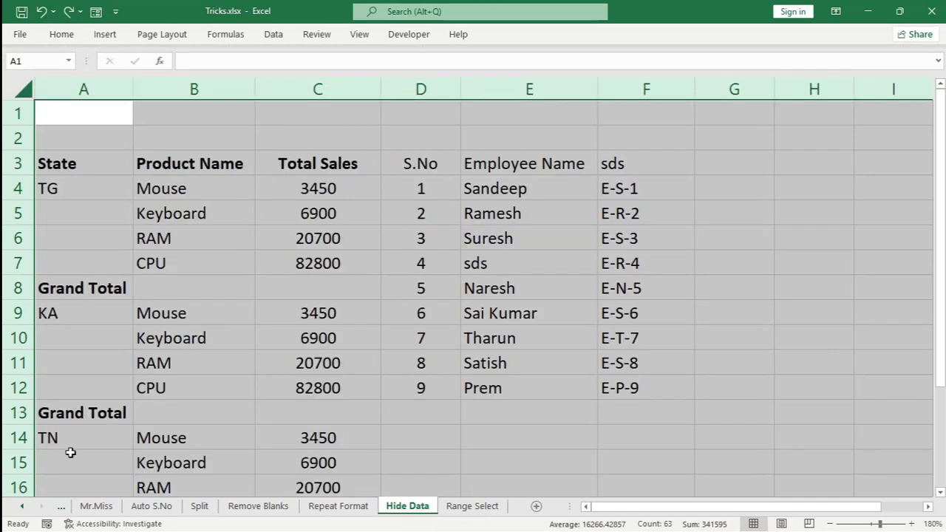
right_click(425, 506)
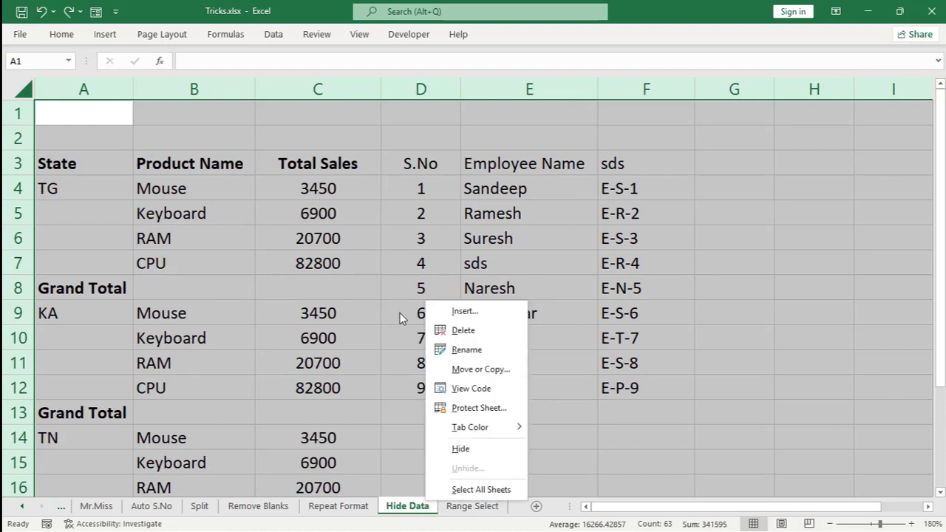
key(Escape)
click(655, 207)
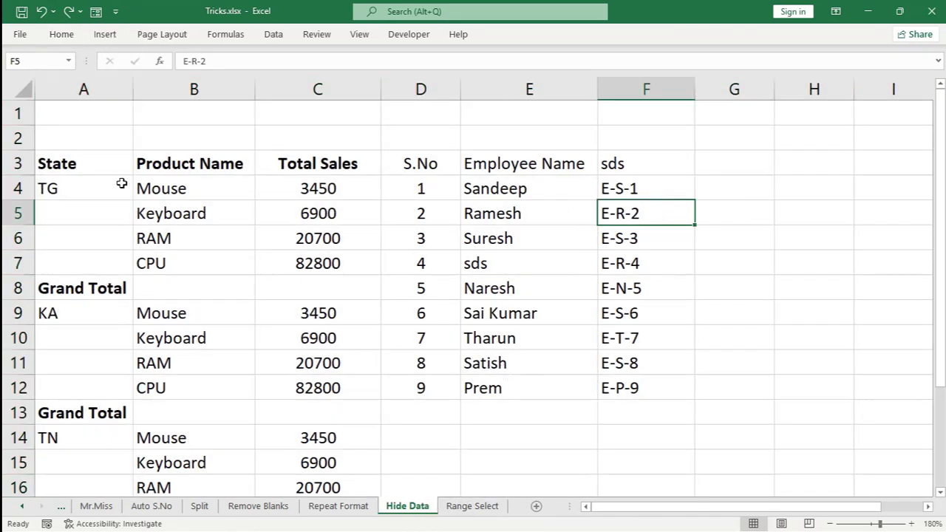
Step: Enter the test text AASA in G7 and clear the contents of G5:G9
click(759, 196)
click(709, 273)
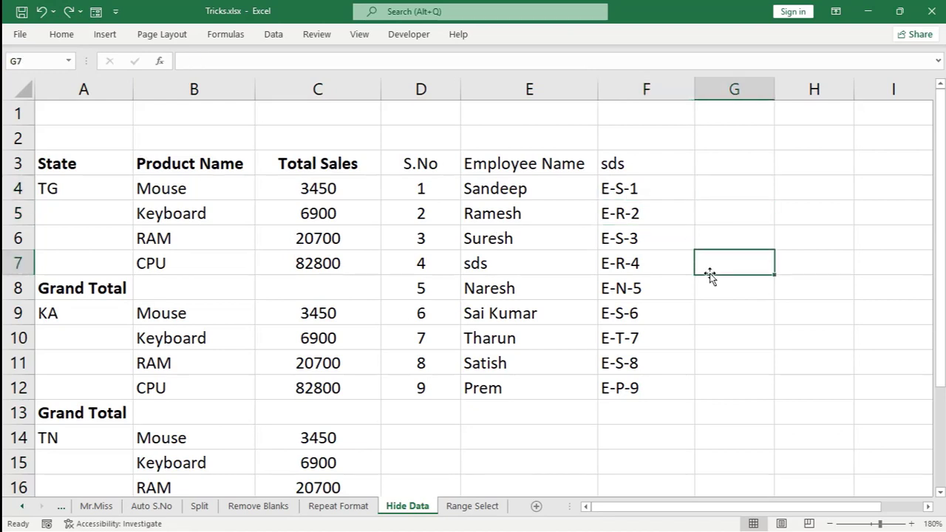
text(AASA)
click(719, 310)
drag(709, 221, 723, 310)
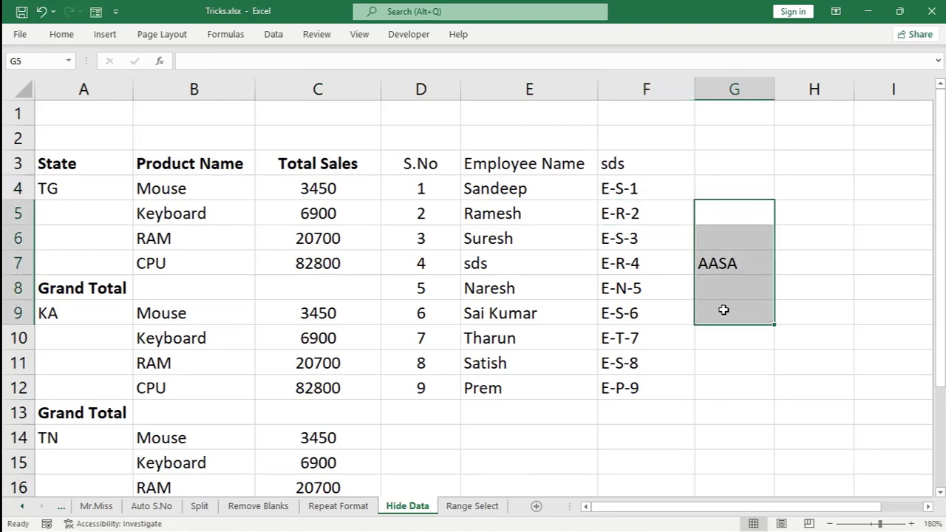
key(Delete)
click(745, 235)
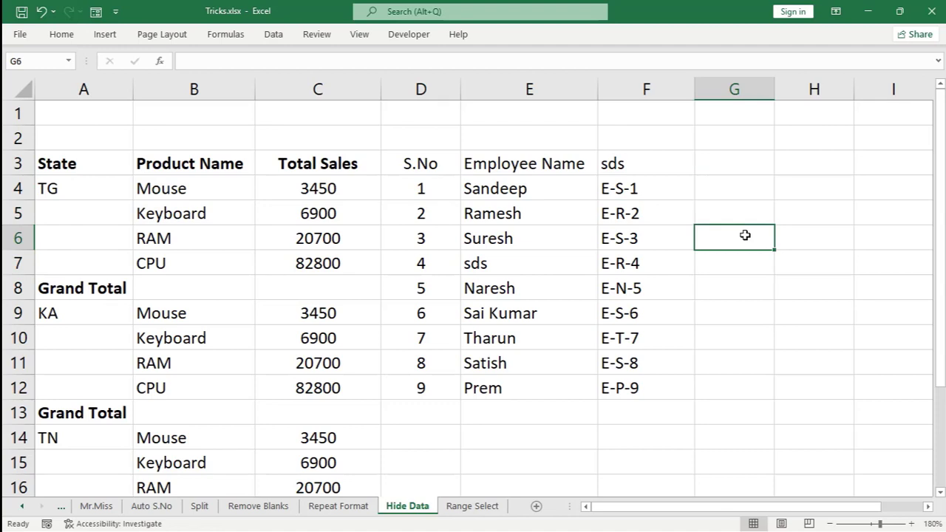
click(718, 185)
click(736, 260)
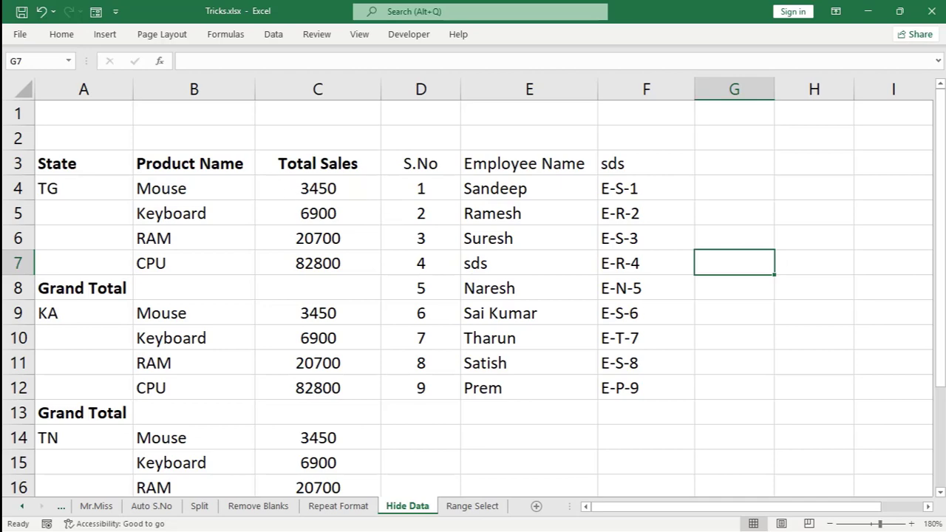
Step: Open the cell formatting settings for the entire Hide Data sheet and choose the Custom number category
scroll(125, 151, down, 1)
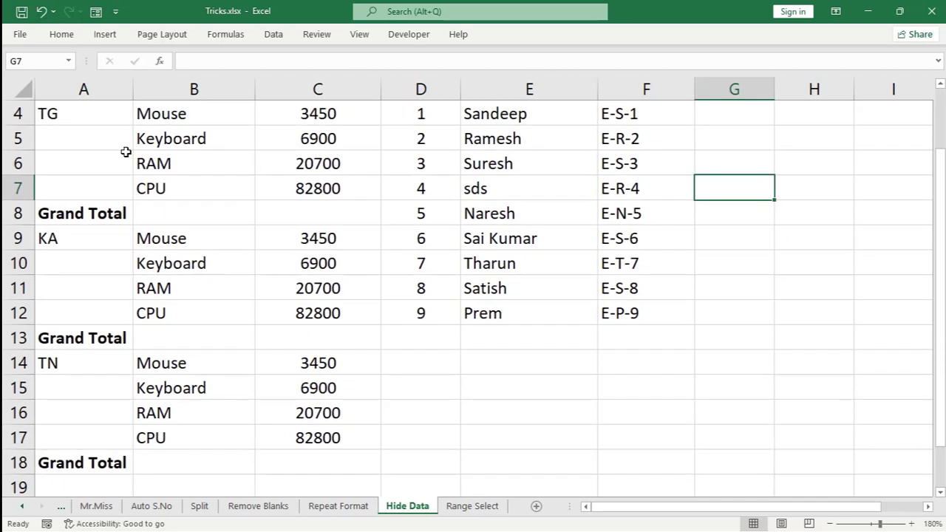
click(24, 88)
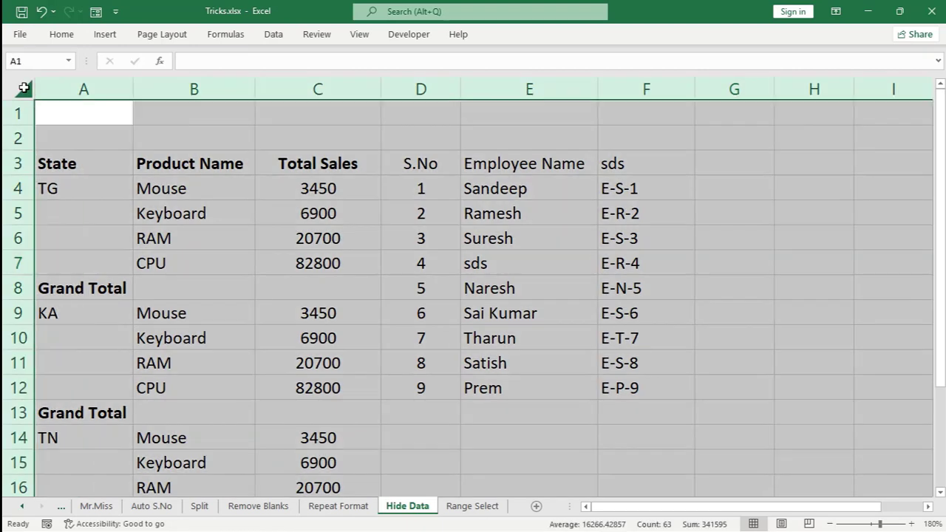
right_click(159, 171)
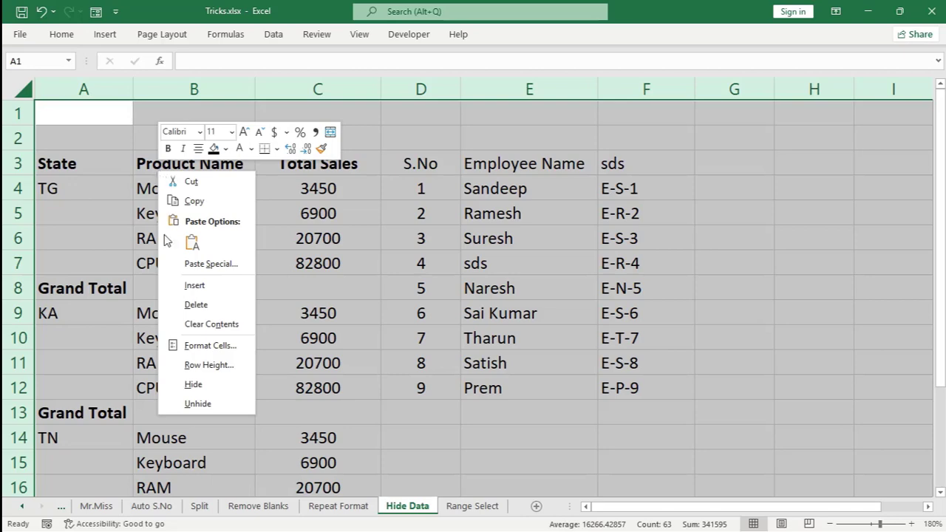
click(203, 353)
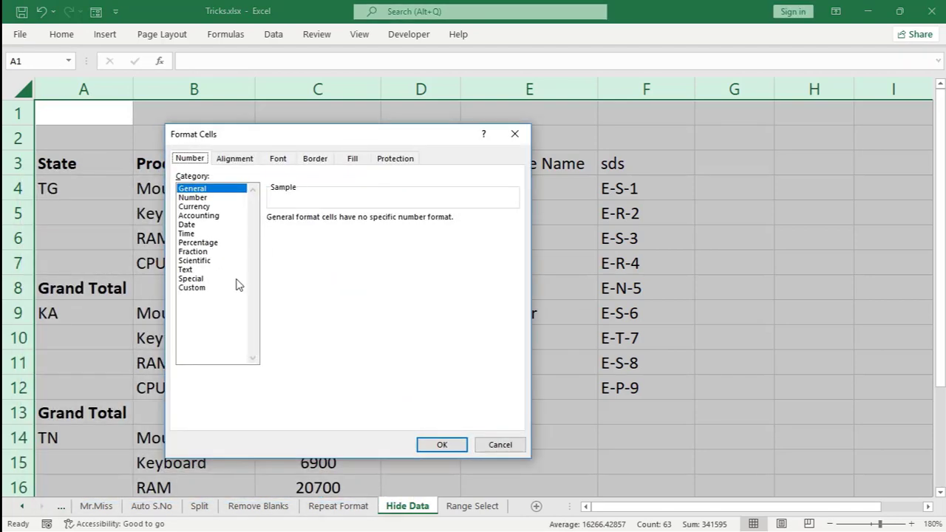
click(201, 288)
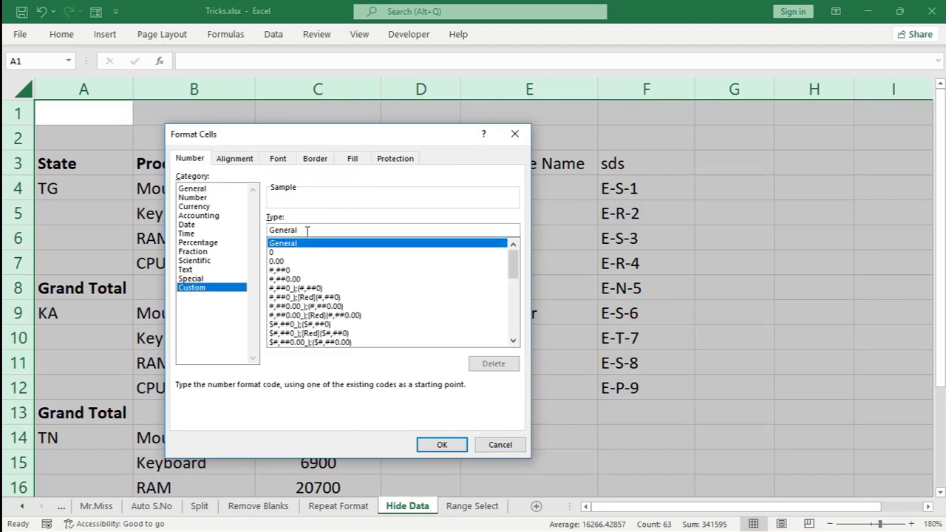
Step: Replace the General format code with ;;; to hide all cell contents, and check the content of C4
drag(307, 231, 254, 229)
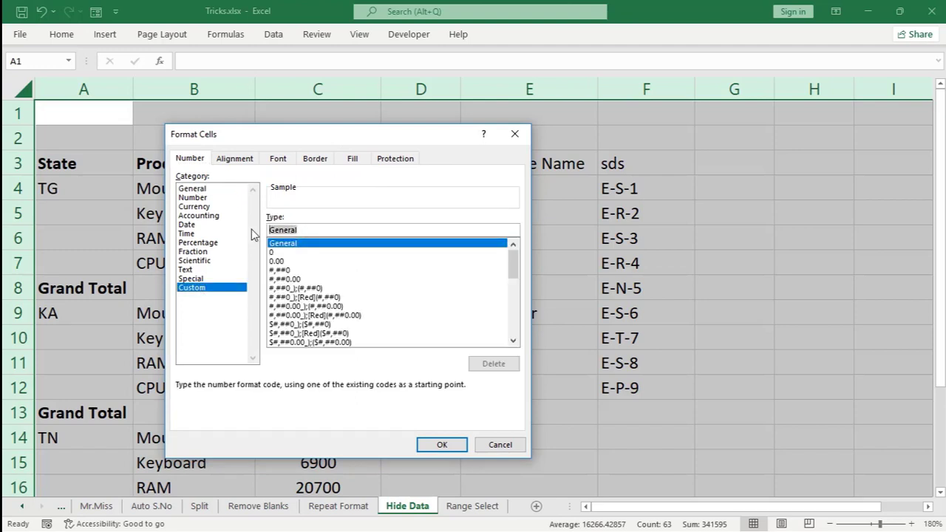
key(BackSpace)
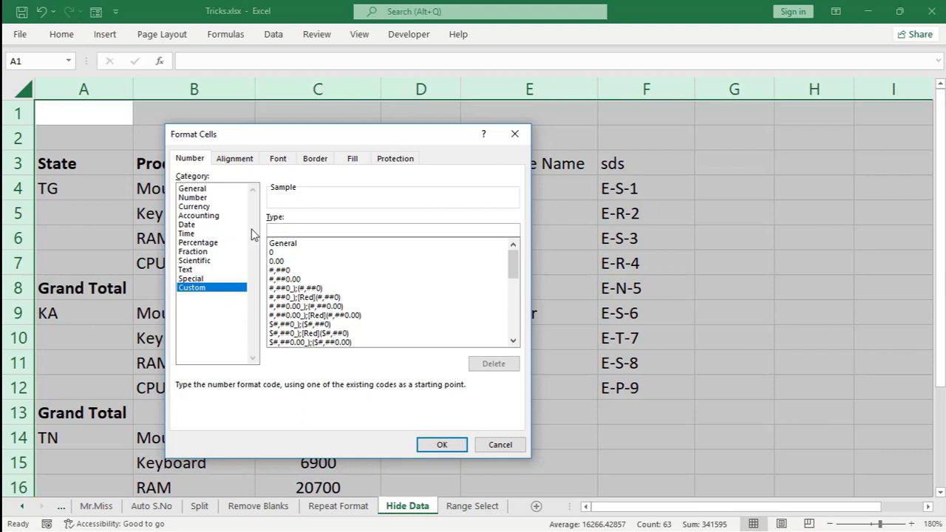
text(;)
key(BackSpace)
key(BackSpace)
key(BackSpace)
text(;)
click(436, 444)
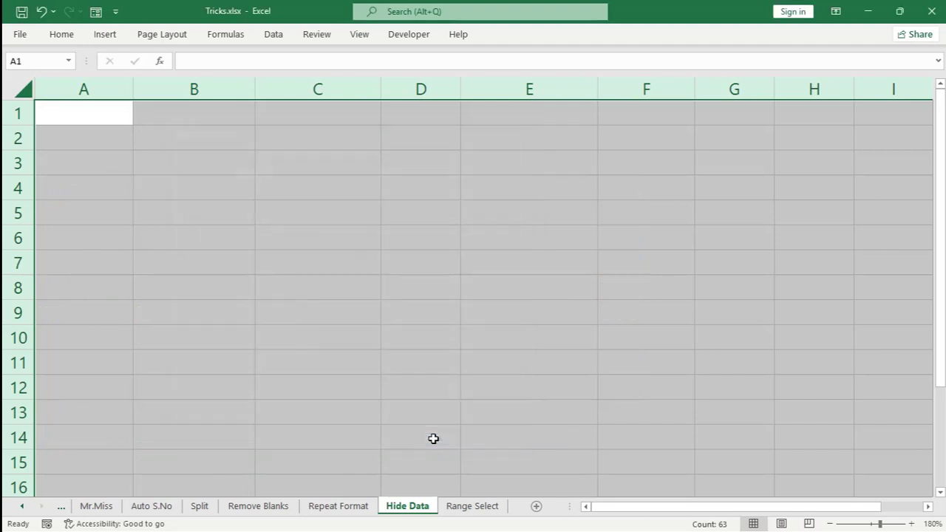
click(273, 190)
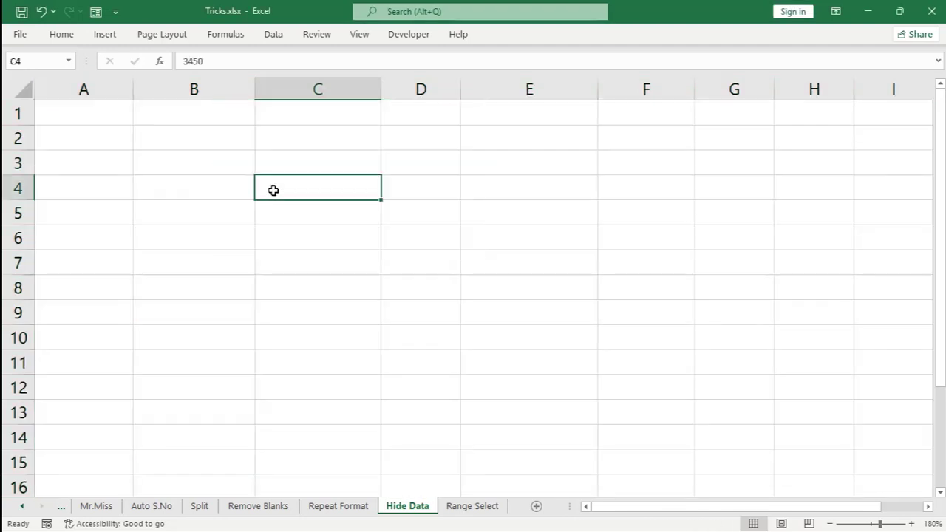
Step: Check the hidden contents of several cells on the Hide Data sheet, including C5, E7 and D10
click(177, 143)
click(272, 212)
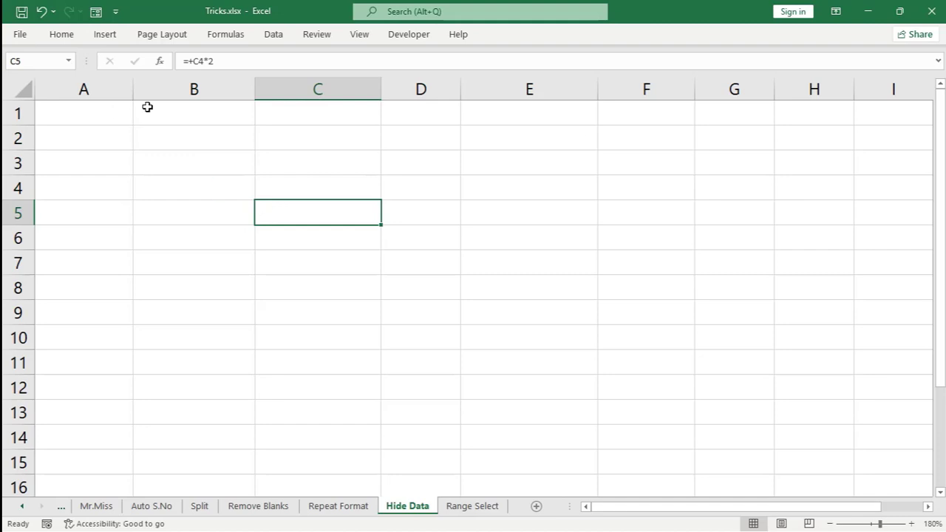
click(278, 161)
click(317, 143)
click(538, 266)
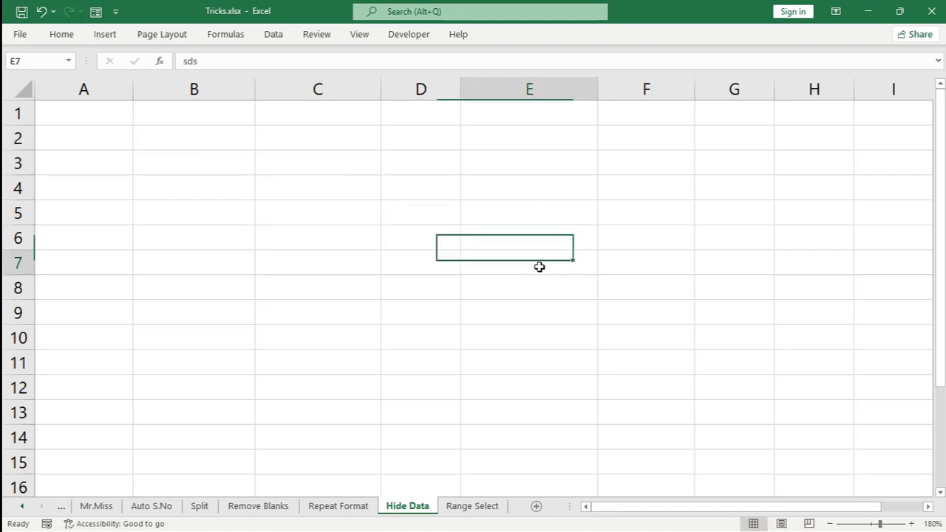
click(410, 334)
scroll(675, 310, down, 2)
scroll(690, 300, up, 2)
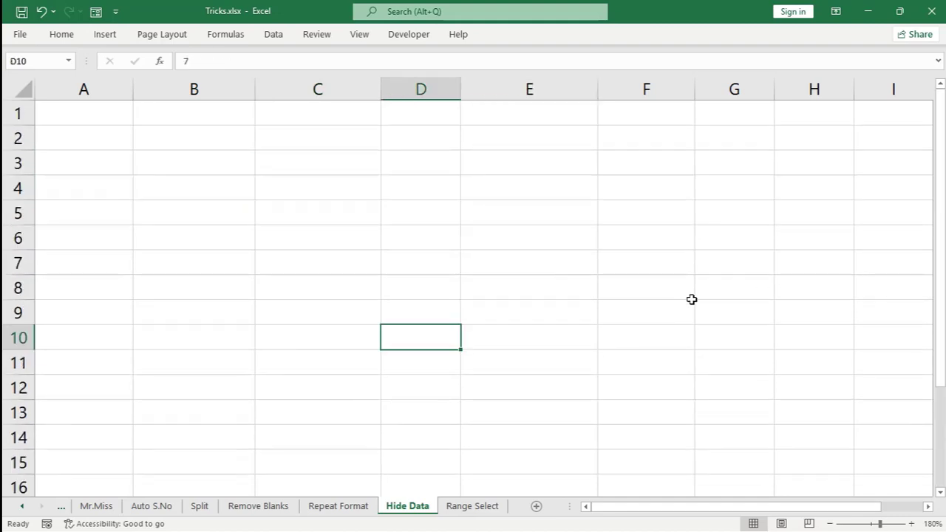
Step: Enter the test text SDSAD in H6, and SDS in F5 and G4
click(802, 236)
text(SDSAD)
click(683, 218)
text(SDS)
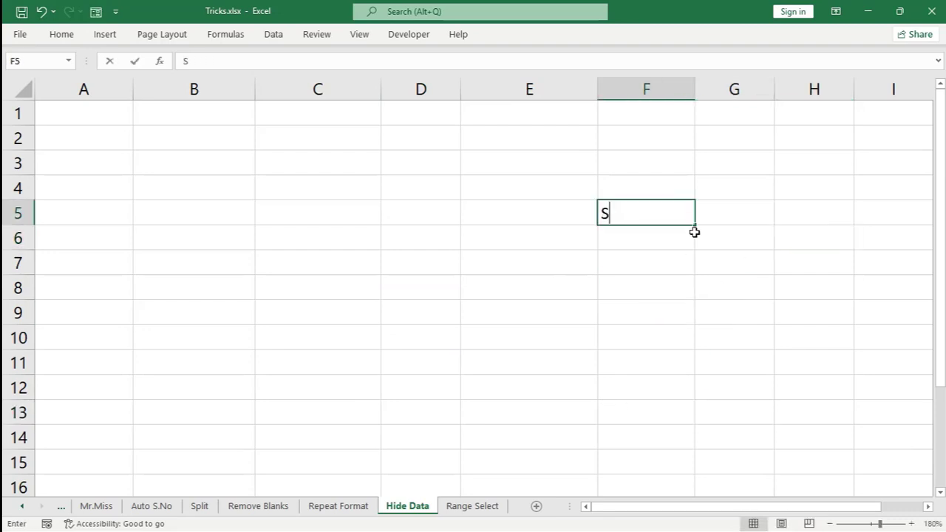
click(705, 185)
text(S)
Step: Enter the test text SDSD in B2 and F5
click(384, 170)
click(237, 141)
text(SDSD)
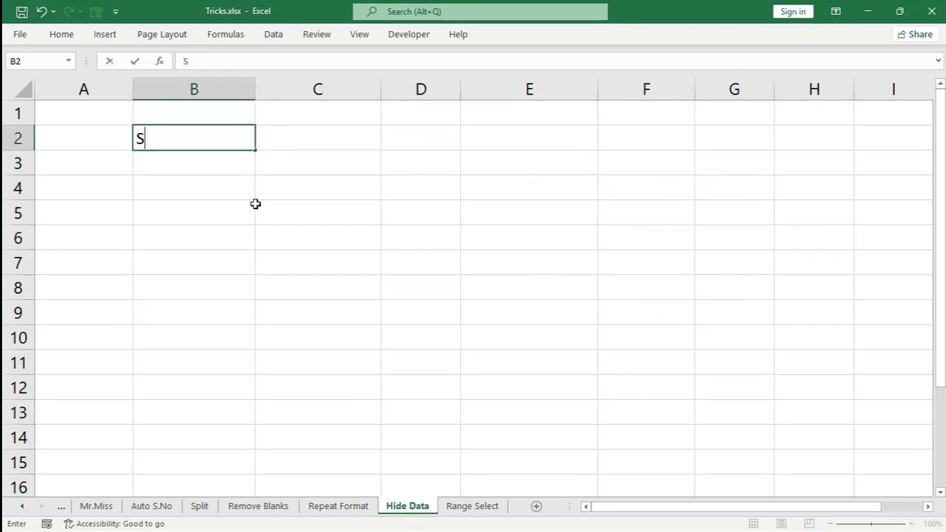
click(612, 206)
text(SDS)
Step: Enter SDS in the header cell C3, and SDSD in B5, E6 and E3
click(318, 260)
click(327, 172)
text(SDS)
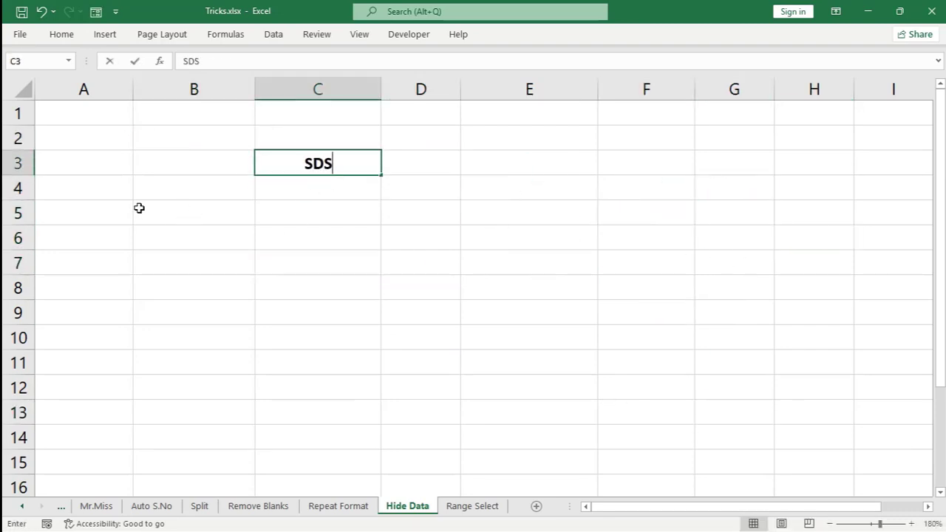
click(140, 207)
text(SDSD)
click(584, 245)
text(SDSD)
click(473, 156)
text(SDSD)
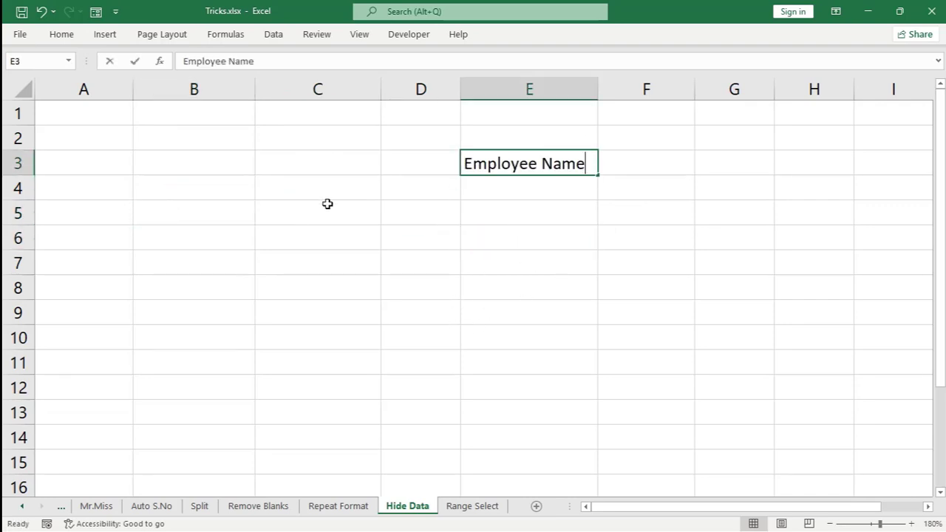
Step: Try overwriting C5, C11 and E4 with SDS, and undo these entries
click(435, 292)
click(358, 214)
text(SDS)
click(644, 192)
click(334, 363)
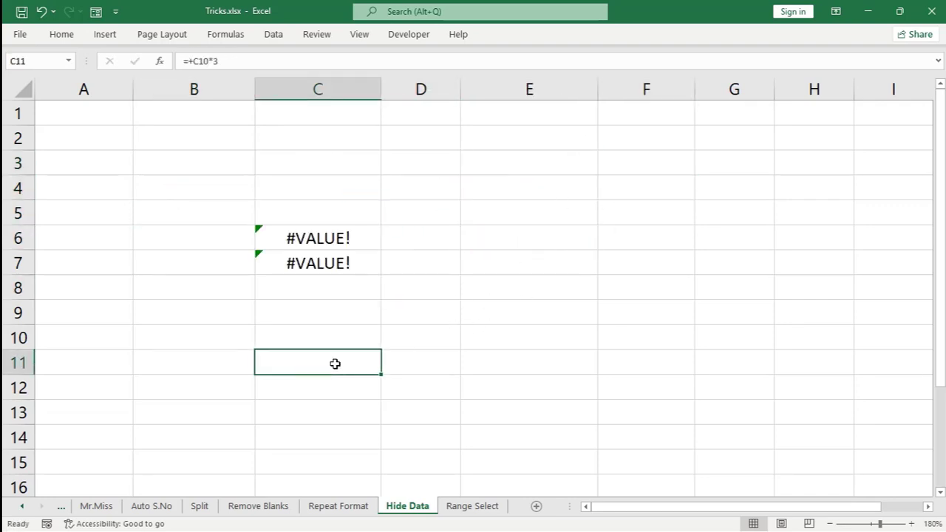
text(SDS)
click(443, 238)
click(635, 287)
click(539, 186)
text(SDS)
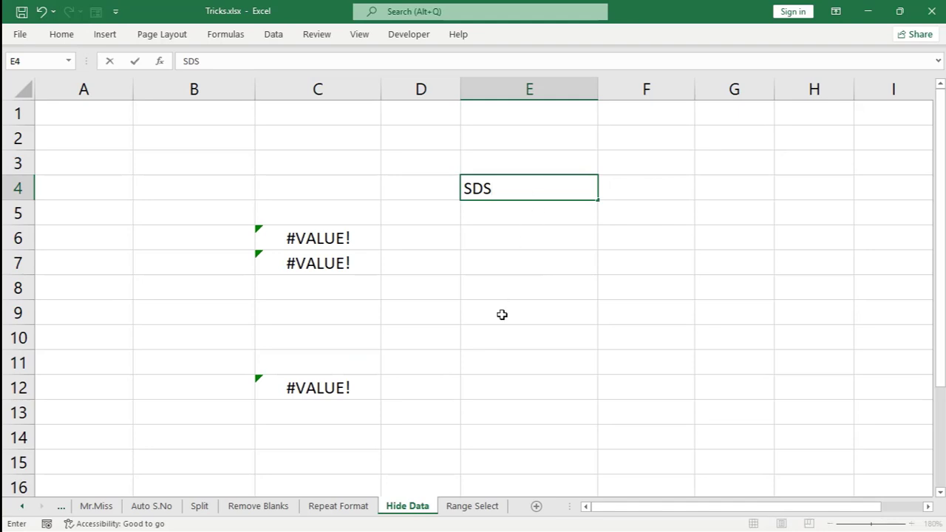
click(501, 316)
key(ctrl+z)
key(ctrl+z)
key(ctrl+z)
Step: Enter the test text DFD in E2 and DFDF in F4
click(639, 188)
text(DF)
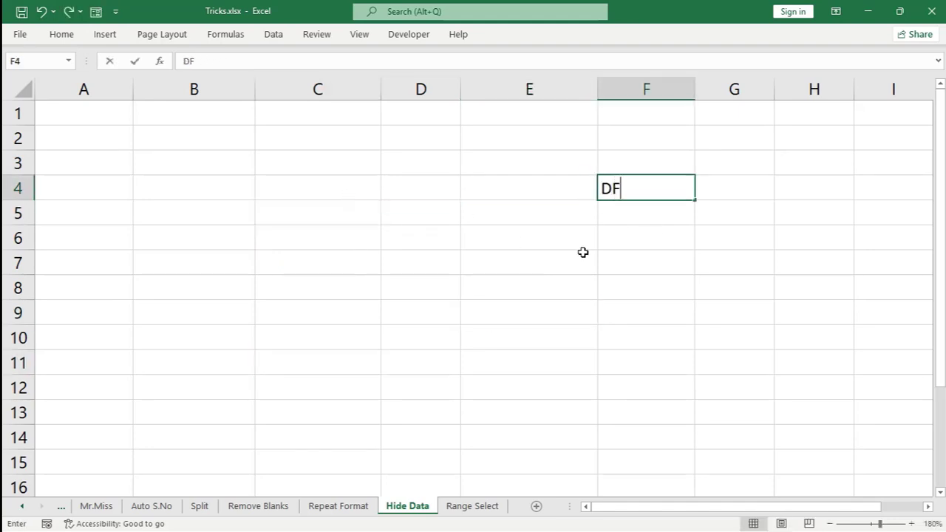
click(509, 276)
click(532, 141)
text(DFD)
click(628, 188)
text(DFDF)
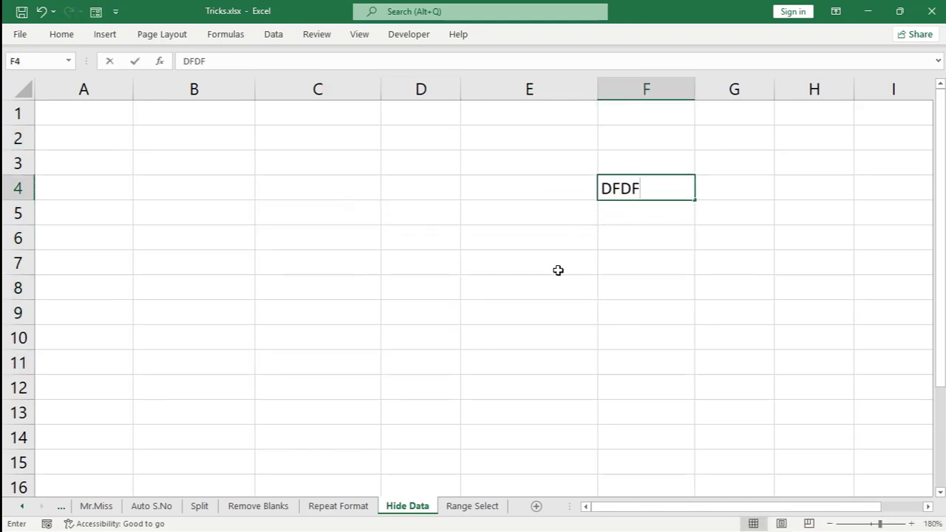
click(557, 268)
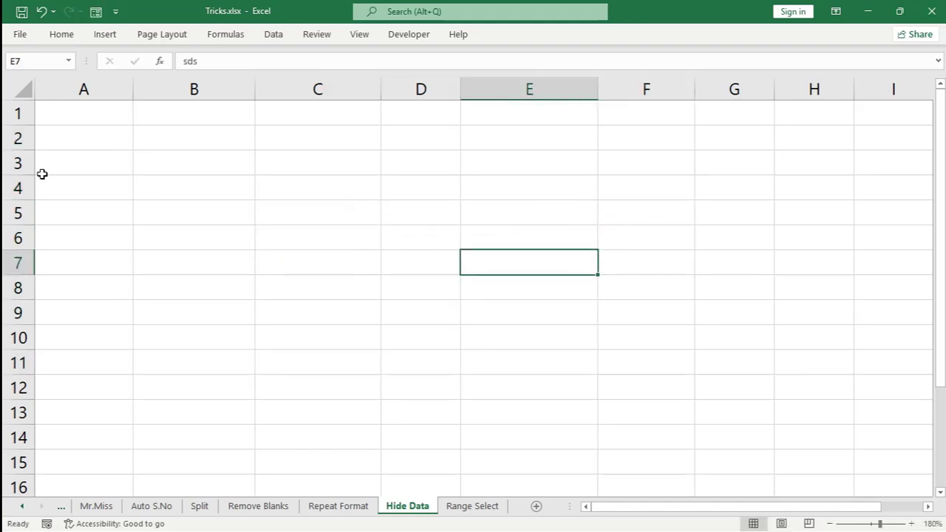
Step: Remove the ;;; custom number format code from the entire Hide Data sheet to reveal its contents
click(14, 85)
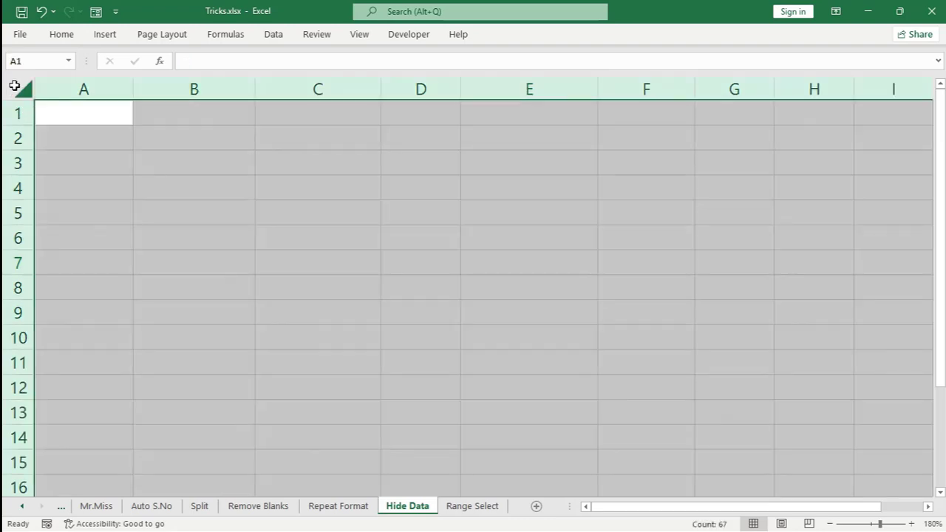
right_click(251, 159)
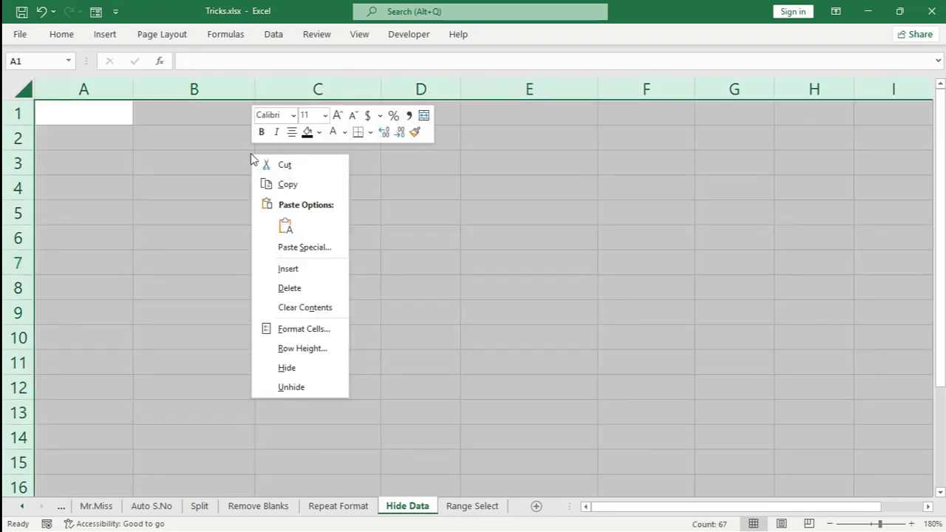
click(309, 330)
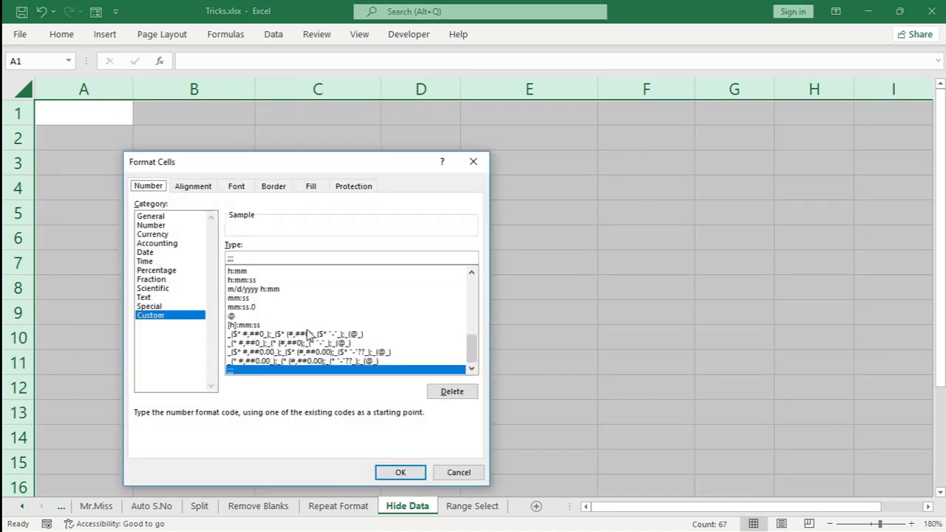
drag(266, 164, 319, 143)
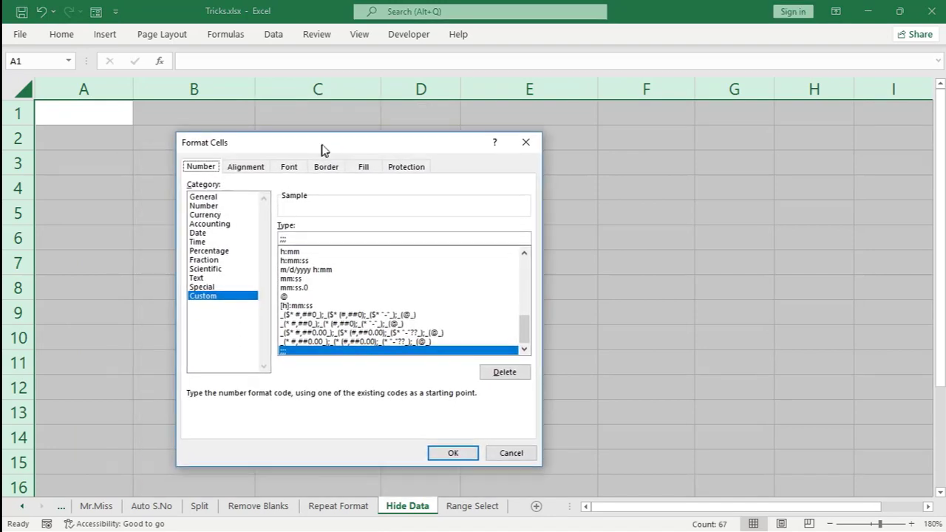
click(309, 237)
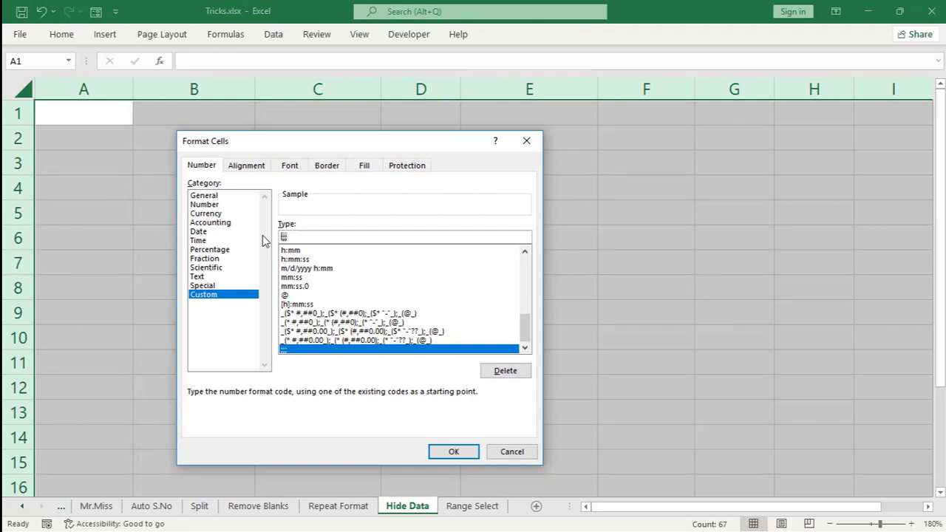
key(BackSpace)
key(BackSpace)
key(BackSpace)
click(454, 451)
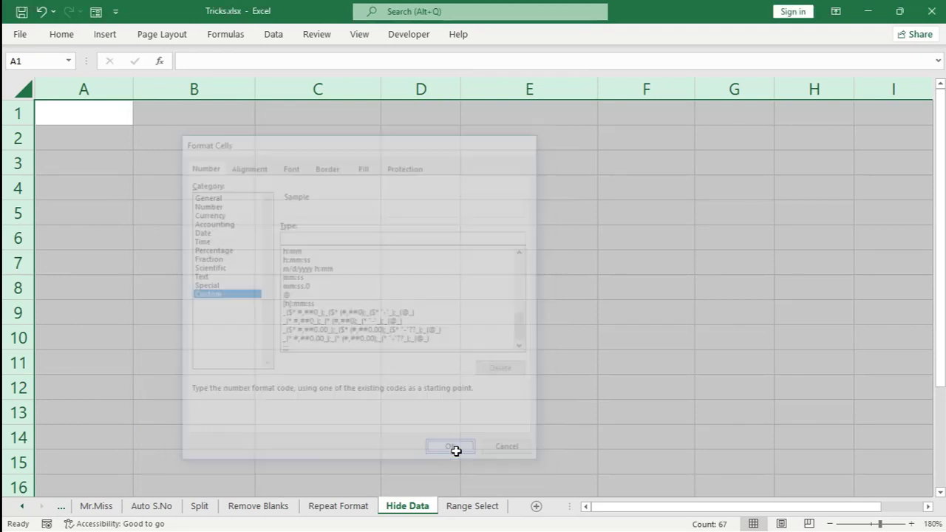
Step: Examine the revealed test entries in E2, B2 and G4 and the cells around them
click(569, 142)
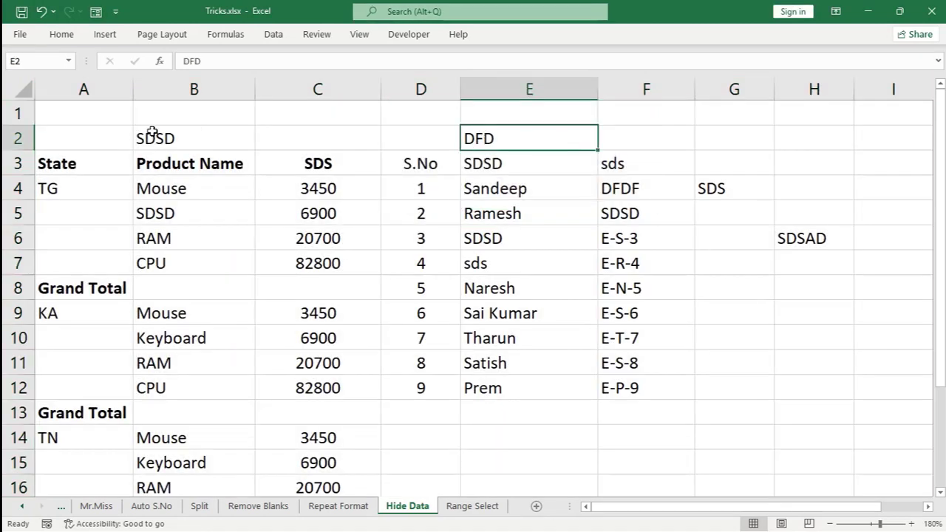
click(180, 142)
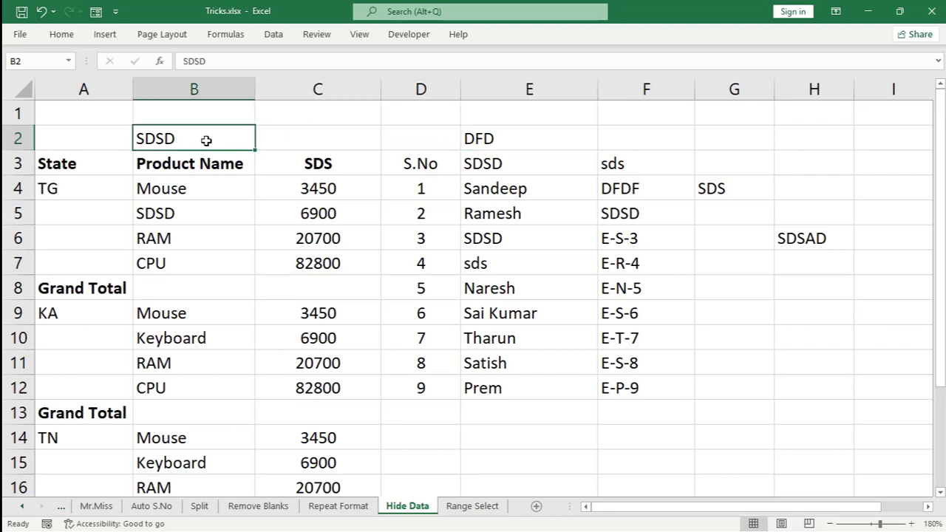
click(488, 139)
click(715, 188)
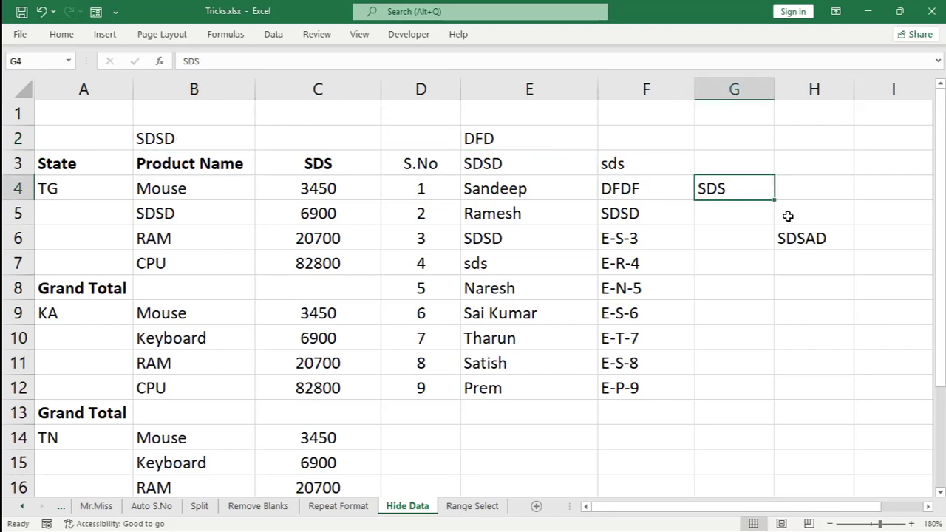
click(807, 260)
click(731, 189)
click(768, 237)
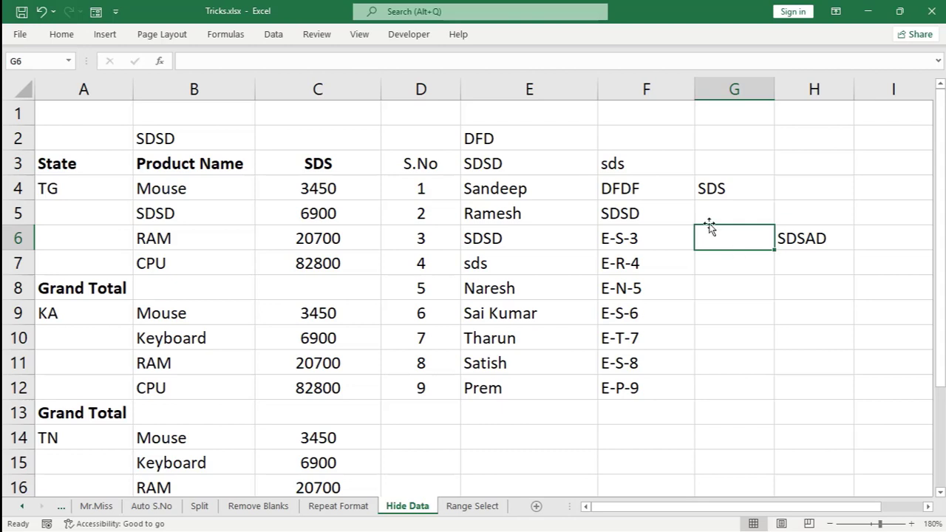
click(704, 194)
click(421, 140)
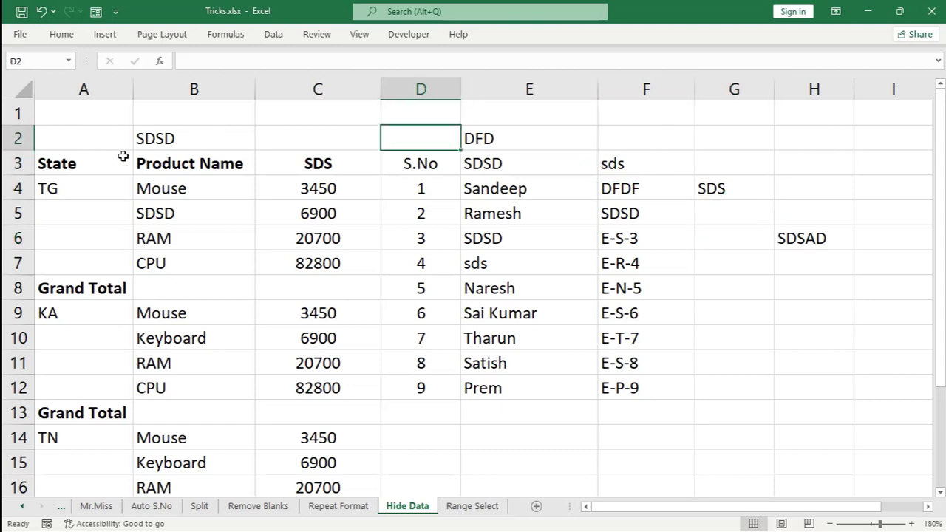
click(24, 92)
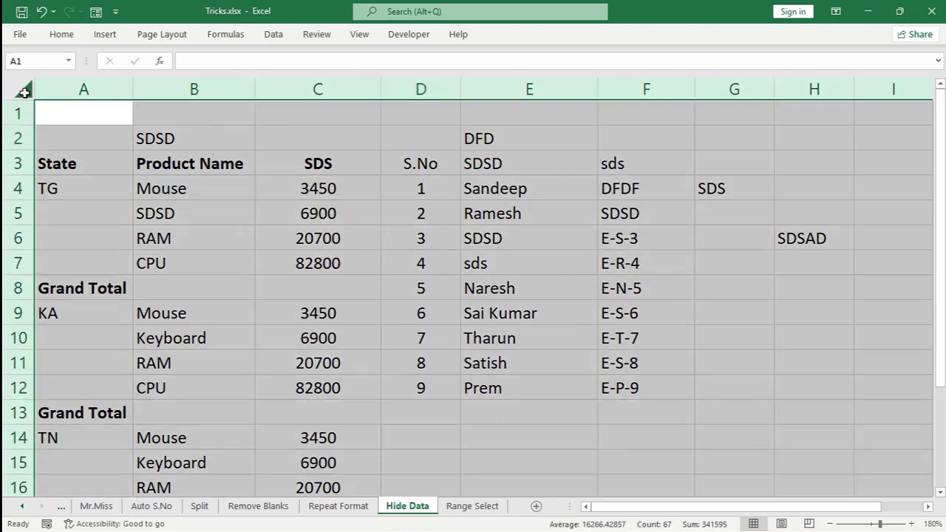
right_click(123, 133)
key(Escape)
click(321, 155)
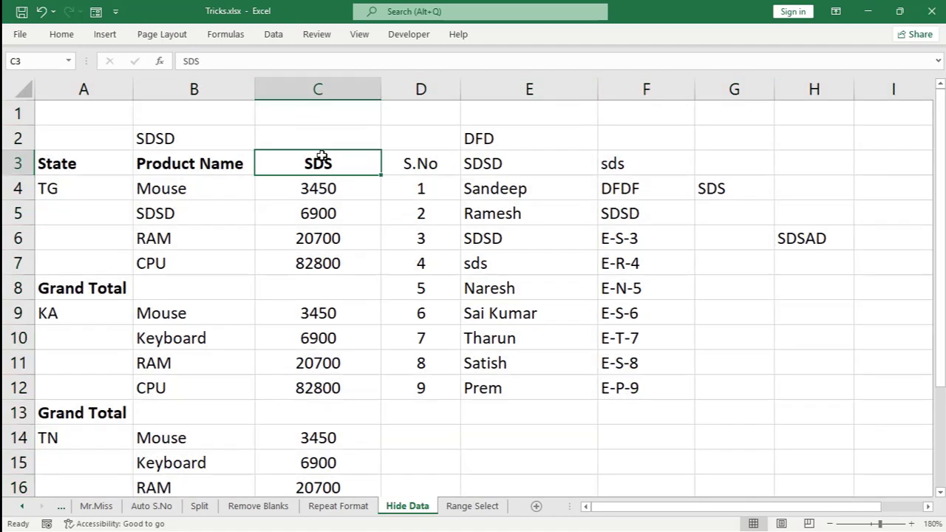
click(325, 134)
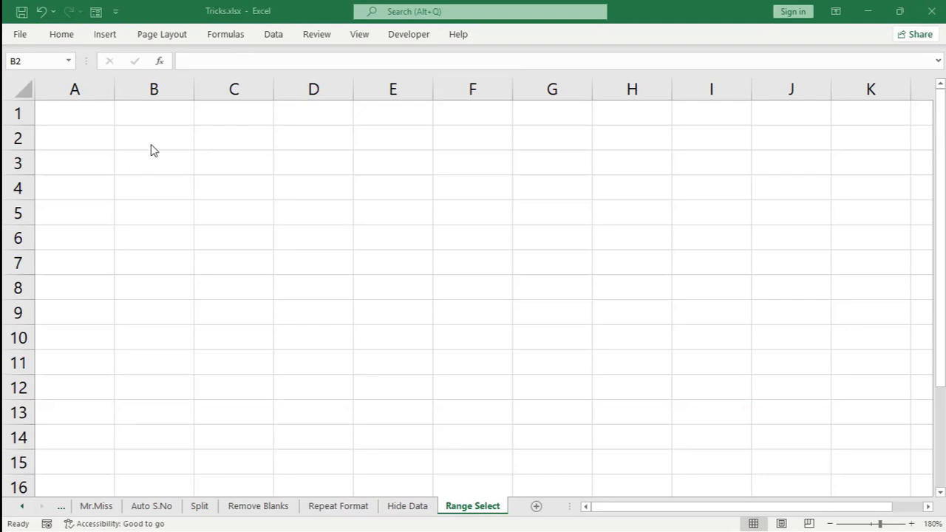
Step: Try selecting a block from B2 across to column G and down past row 14 on the Range Select sheet, and return to B2
click(144, 144)
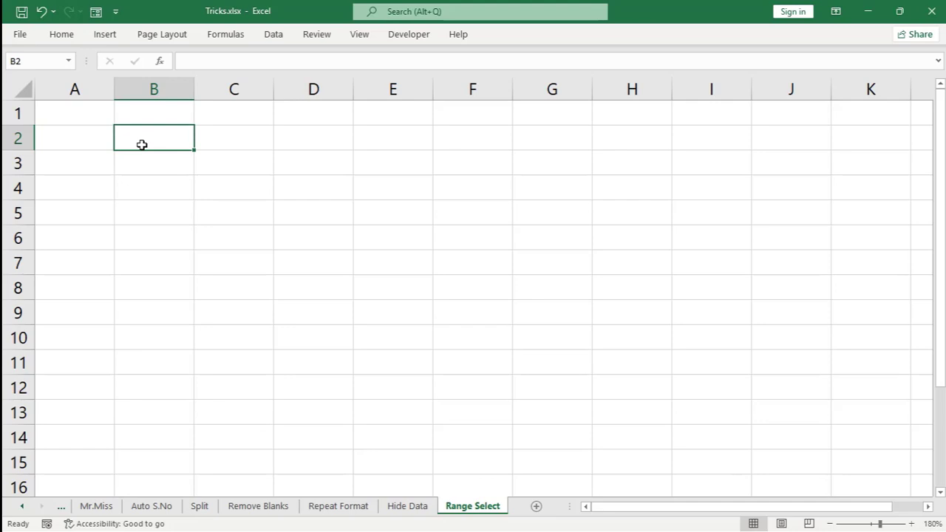
key(shift+Right)
key(shift+Right)
key(shift+Right)
key(shift+Right)
key(shift+Down)
key(shift+Down)
key(shift+Down)
key(shift+Down)
key(shift+Down)
key(shift+Down)
key(shift+Down)
key(shift+Down)
key(shift+Down)
key(shift+Down)
key(shift+Down)
key(shift+Down)
key(shift+Right)
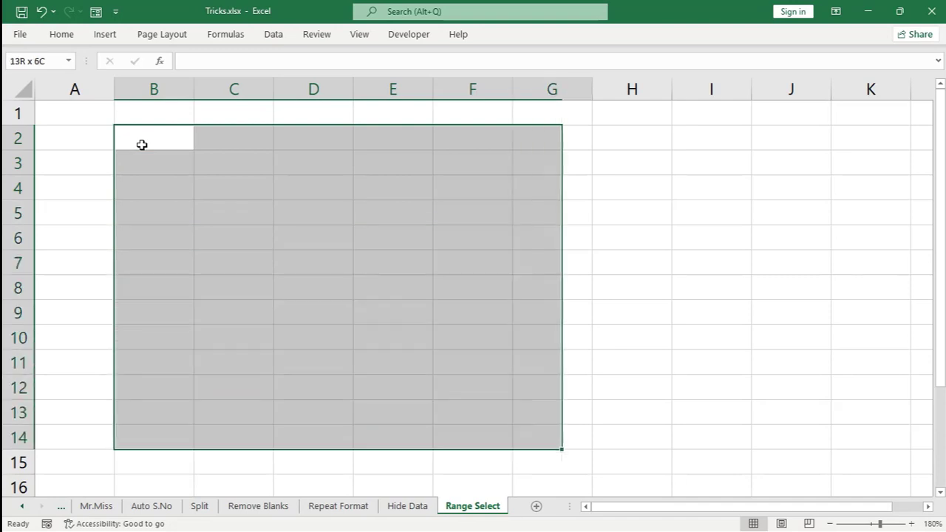
key(shift+Down)
click(142, 145)
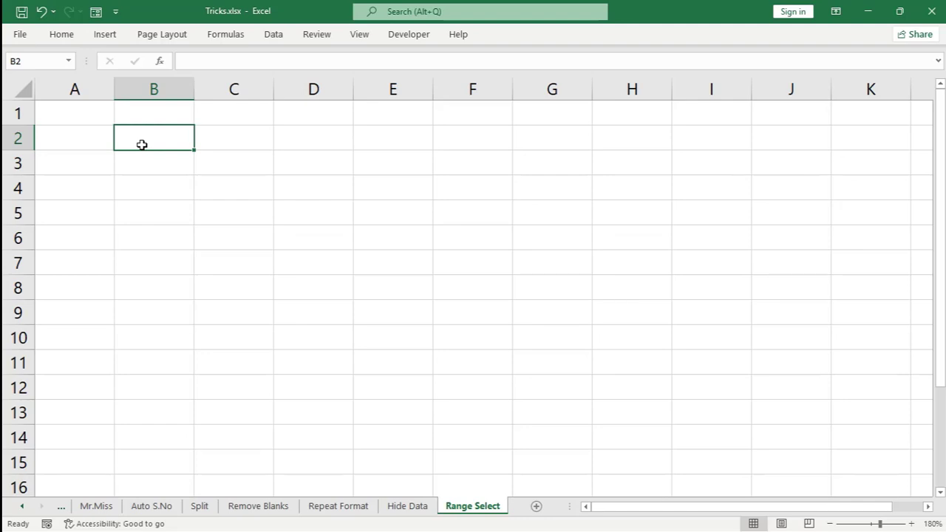
click(139, 164)
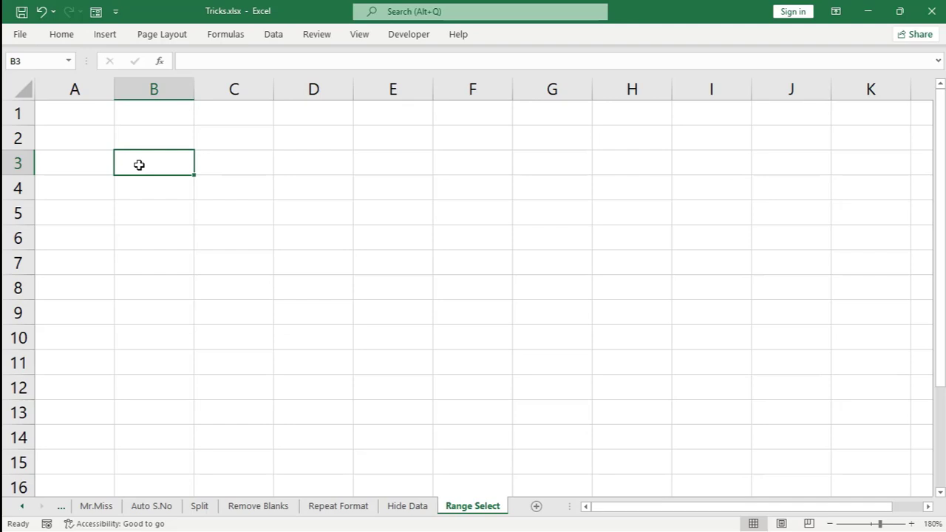
key(ctrl+g)
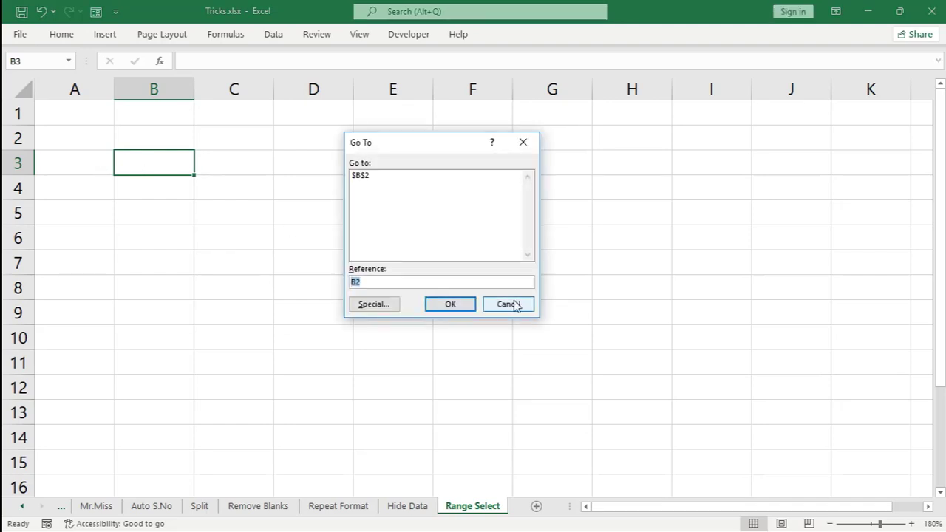
click(515, 305)
click(149, 145)
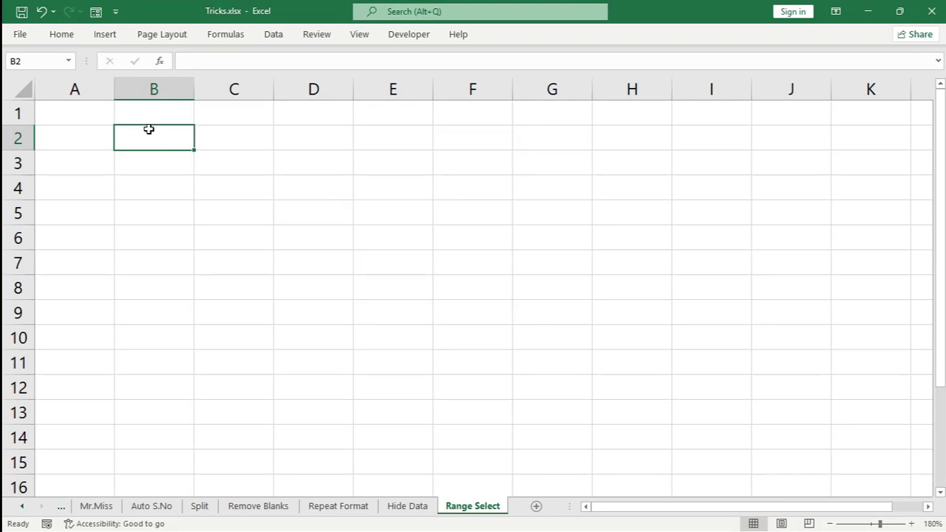
Step: Select the range B3:F100 on the Range Select sheet by extending from B3 with Go To
click(99, 146)
click(118, 143)
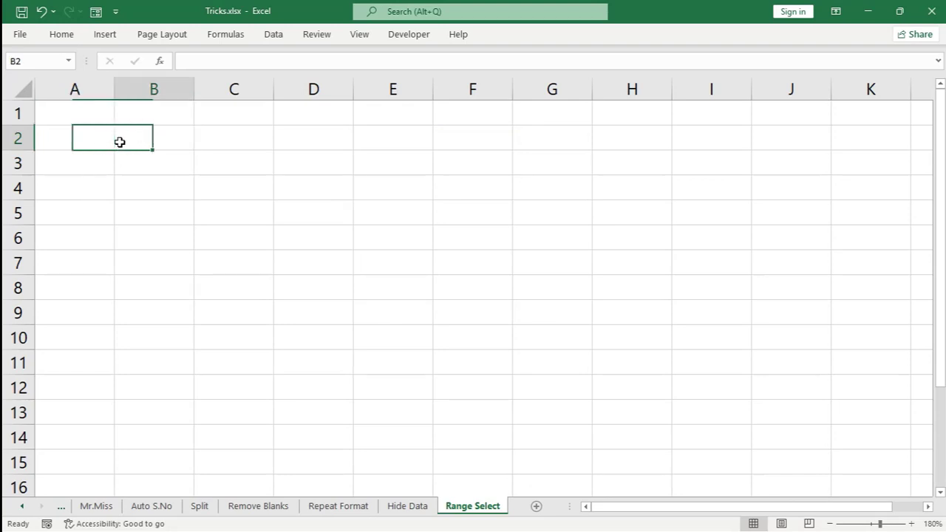
click(137, 163)
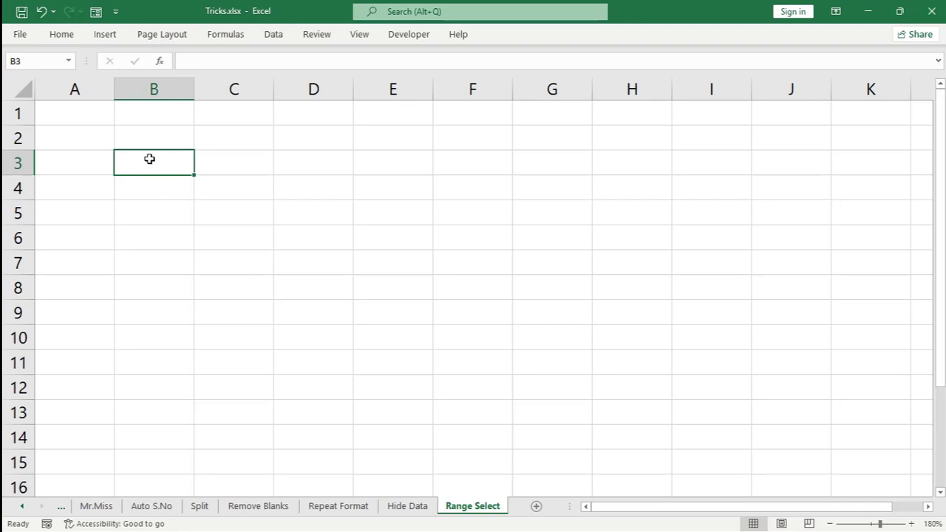
key(ctrl+g)
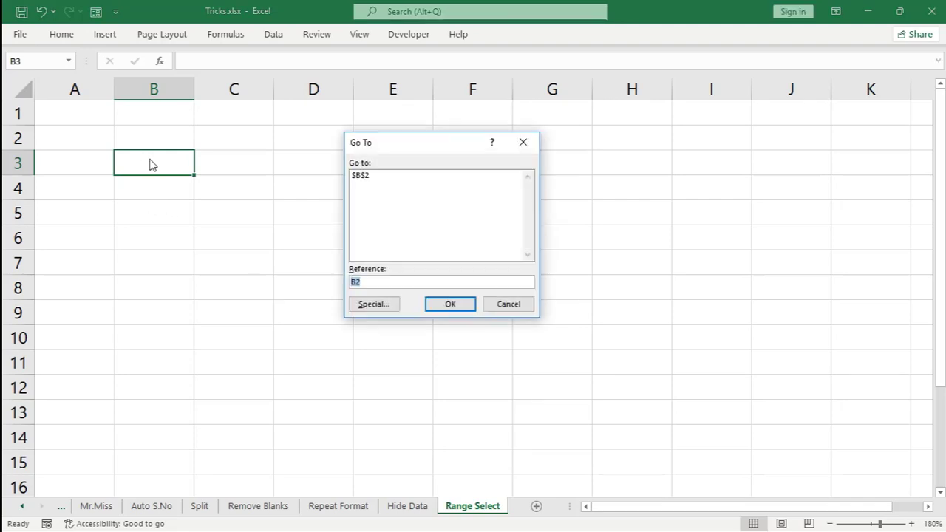
click(376, 280)
key(BackSpace)
key(BackSpace)
key(shift+Return)
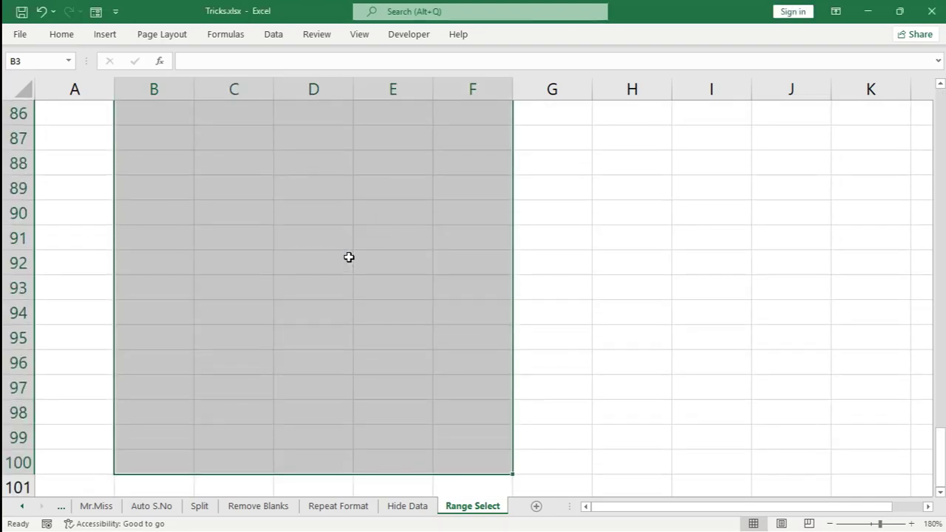
Step: Apply All Borders to the selected range B3:F100
scroll(221, 367, up, 6)
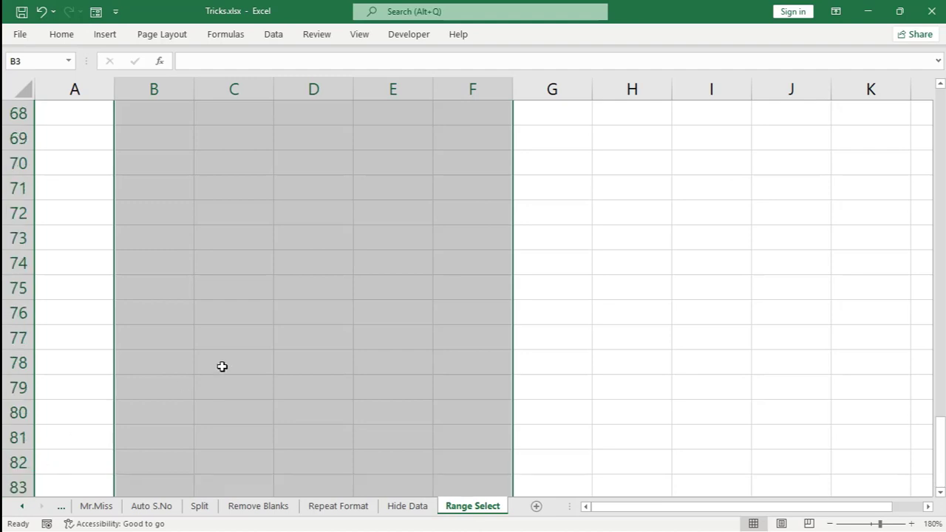
scroll(222, 366, up, 14)
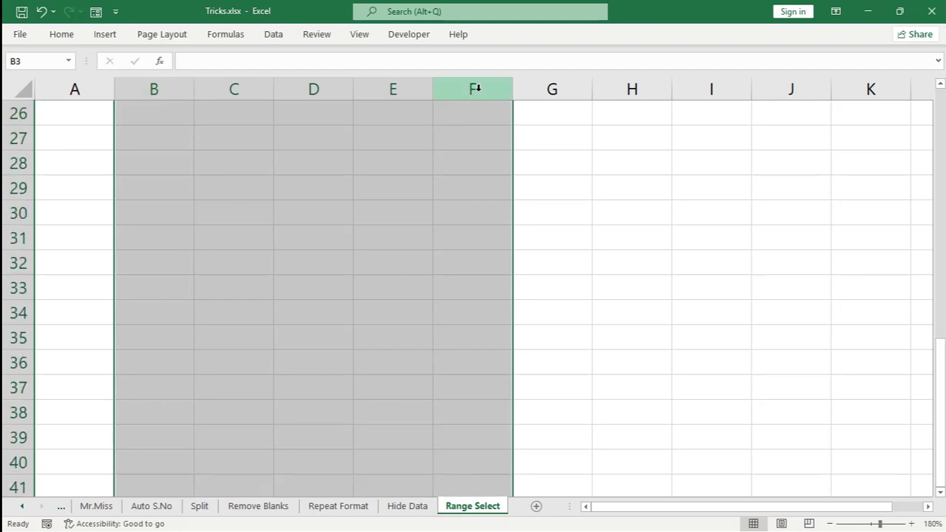
scroll(483, 234, up, 8)
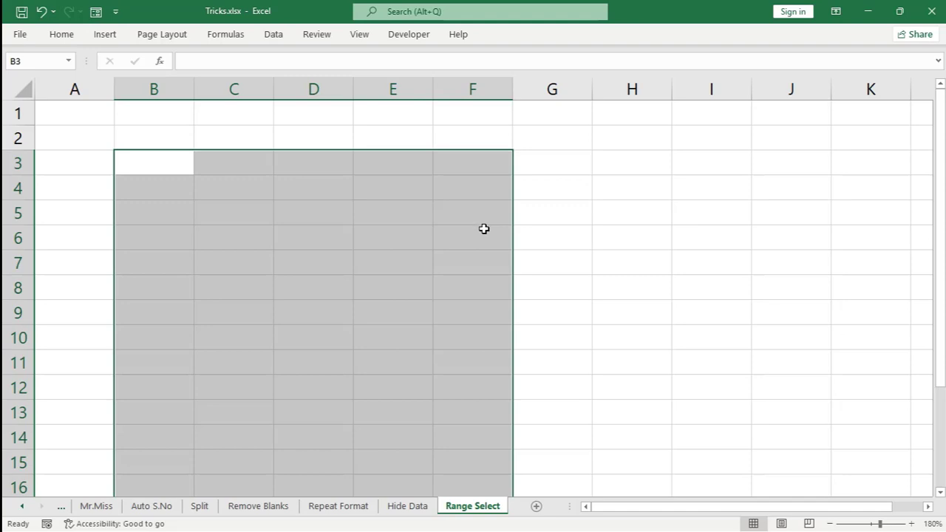
click(62, 34)
click(158, 82)
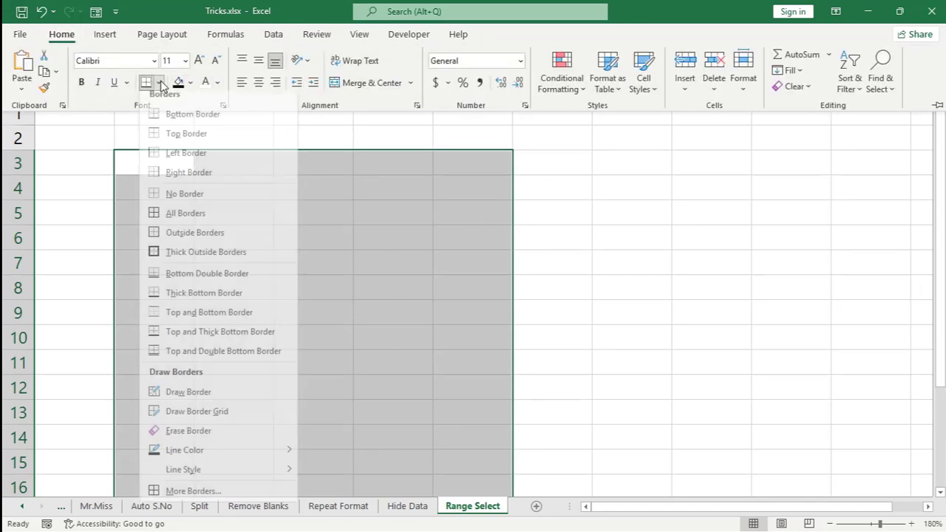
click(177, 220)
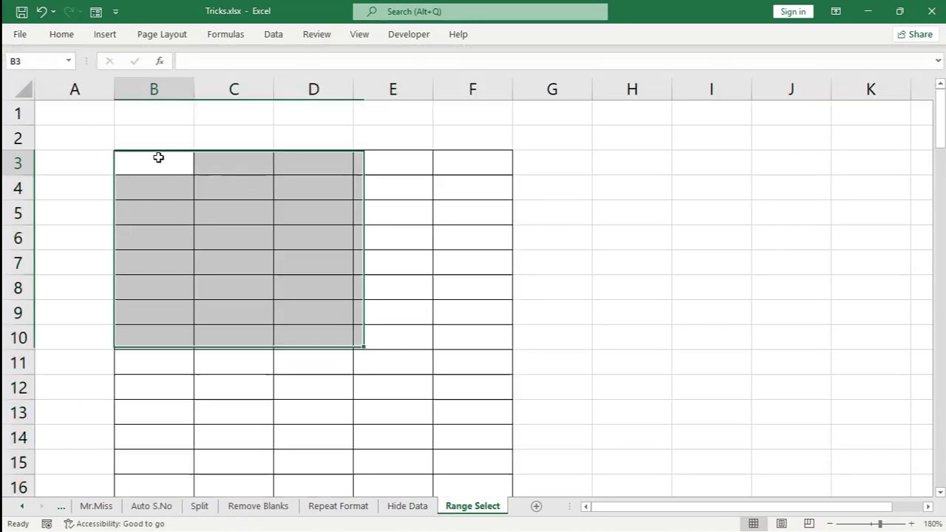
Step: Check the bordered cells and undo the borders on B3:F100
click(159, 156)
click(229, 153)
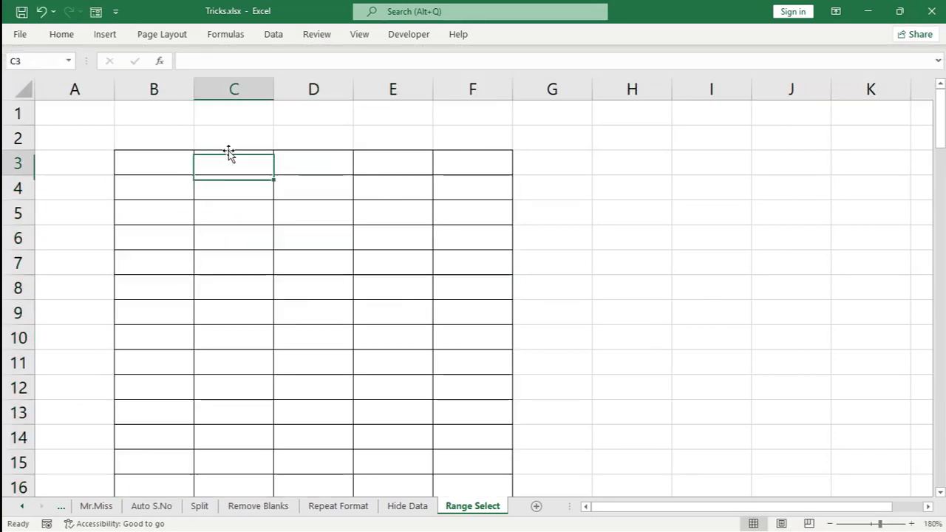
scroll(298, 179, down, 3)
scroll(299, 181, up, 3)
click(170, 162)
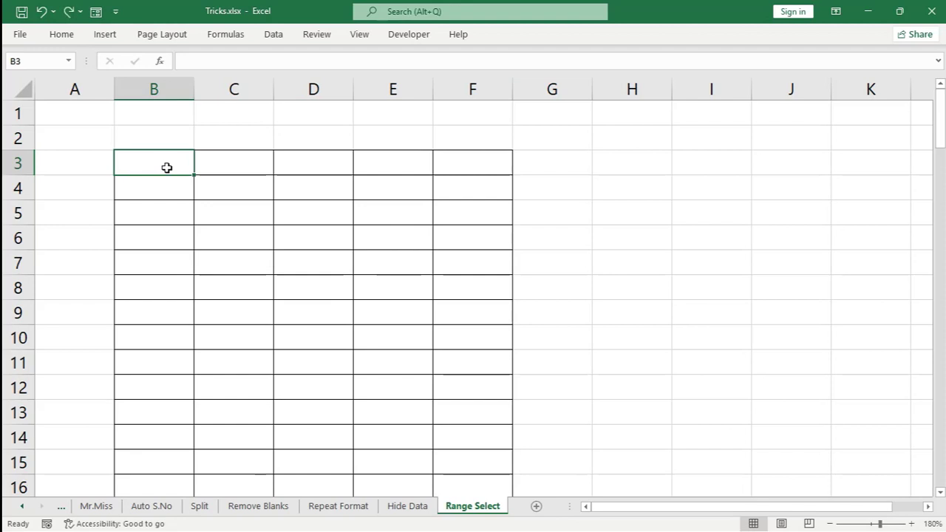
key(ctrl+shift+End)
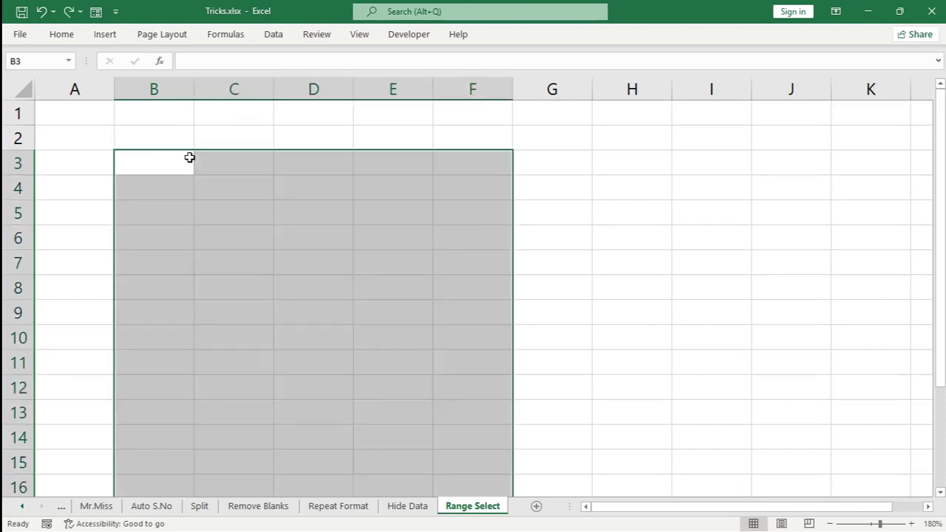
Step: Convert the range B3:F100 into a table with the My table has headers option off, and check it down to its last row
key(ctrl+t)
click(409, 266)
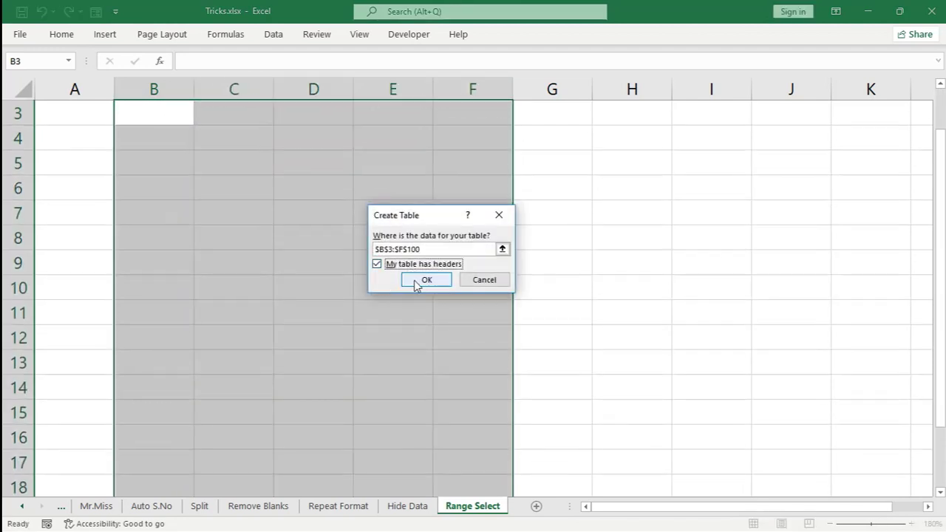
click(415, 267)
click(422, 278)
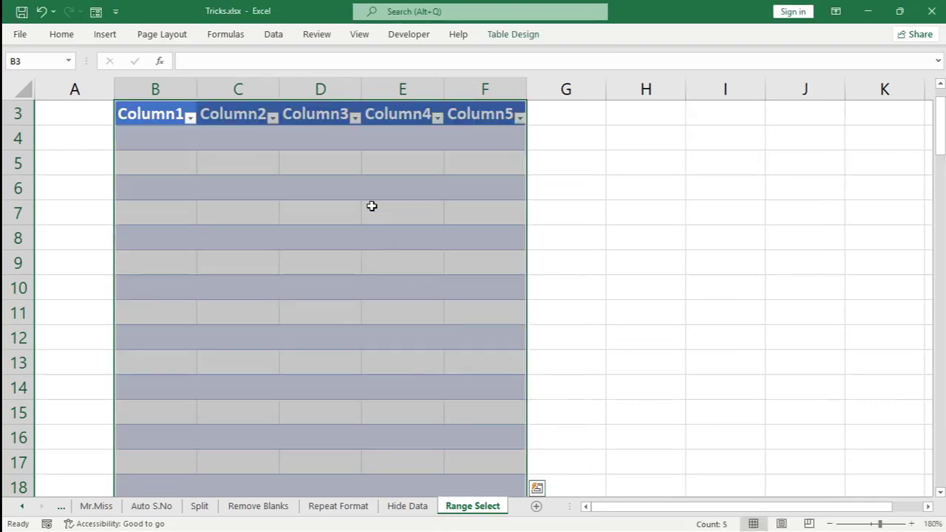
click(364, 187)
scroll(364, 187, up, 1)
scroll(363, 187, down, 15)
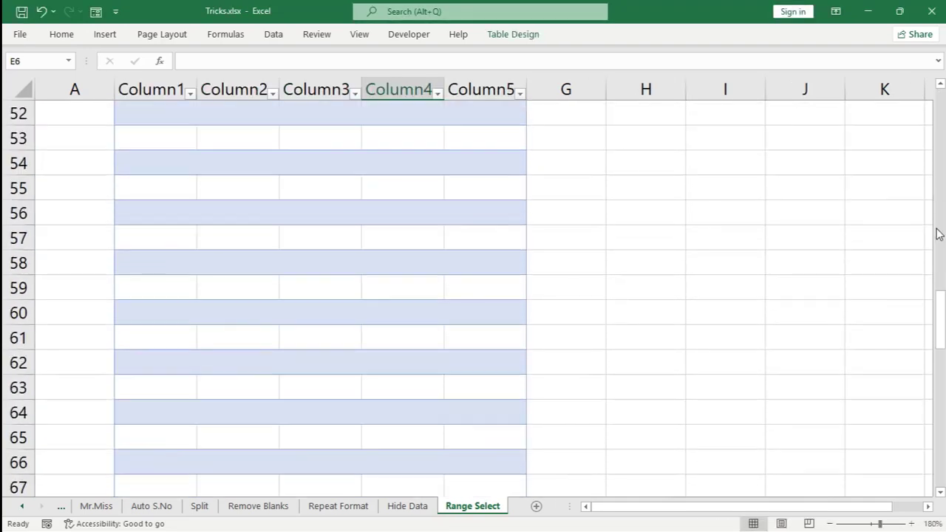
drag(939, 309, 940, 306)
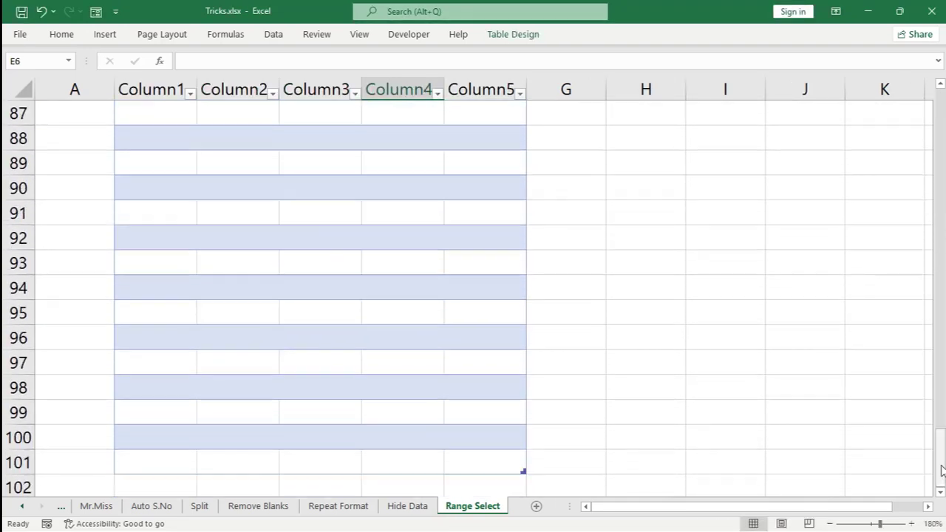